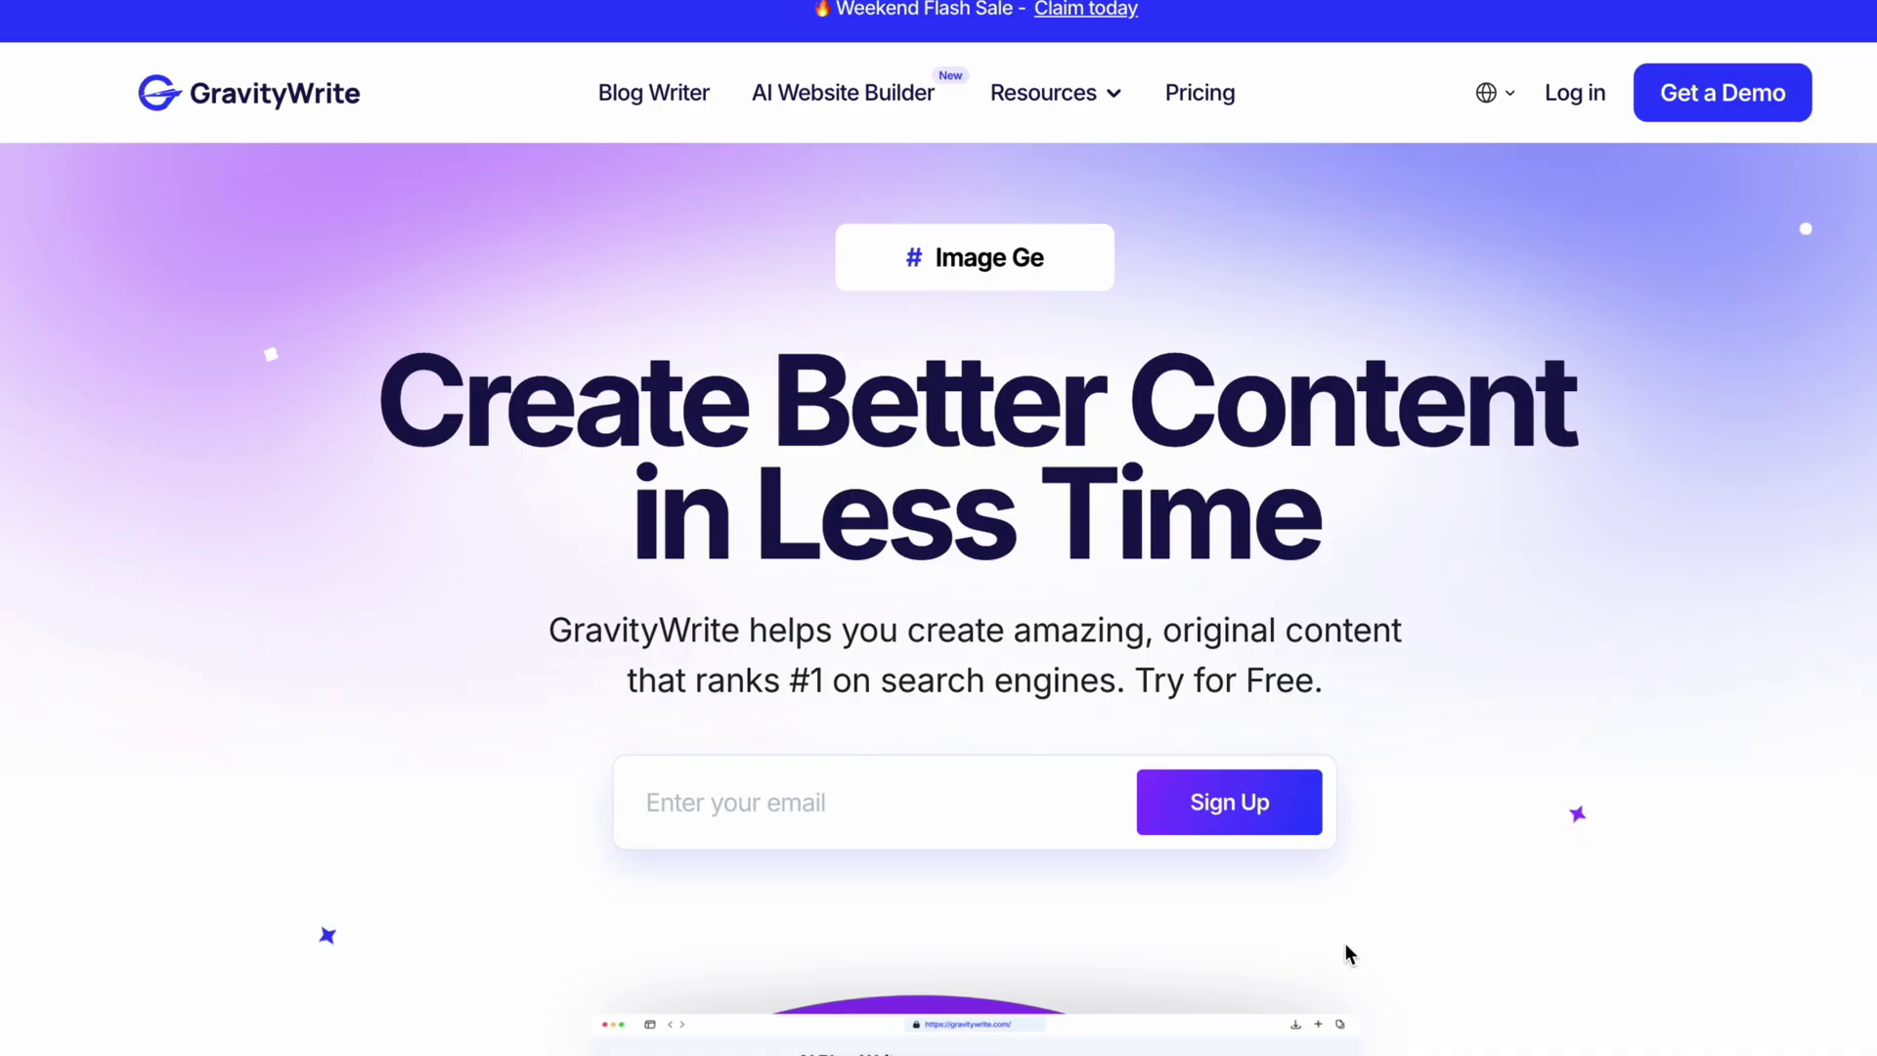
pyautogui.scroll(-2, 1344, 955)
# Try GravityWrite's Sign Up, then open the YT Script Creator card from the Library.
pyautogui.click(1253, 647)
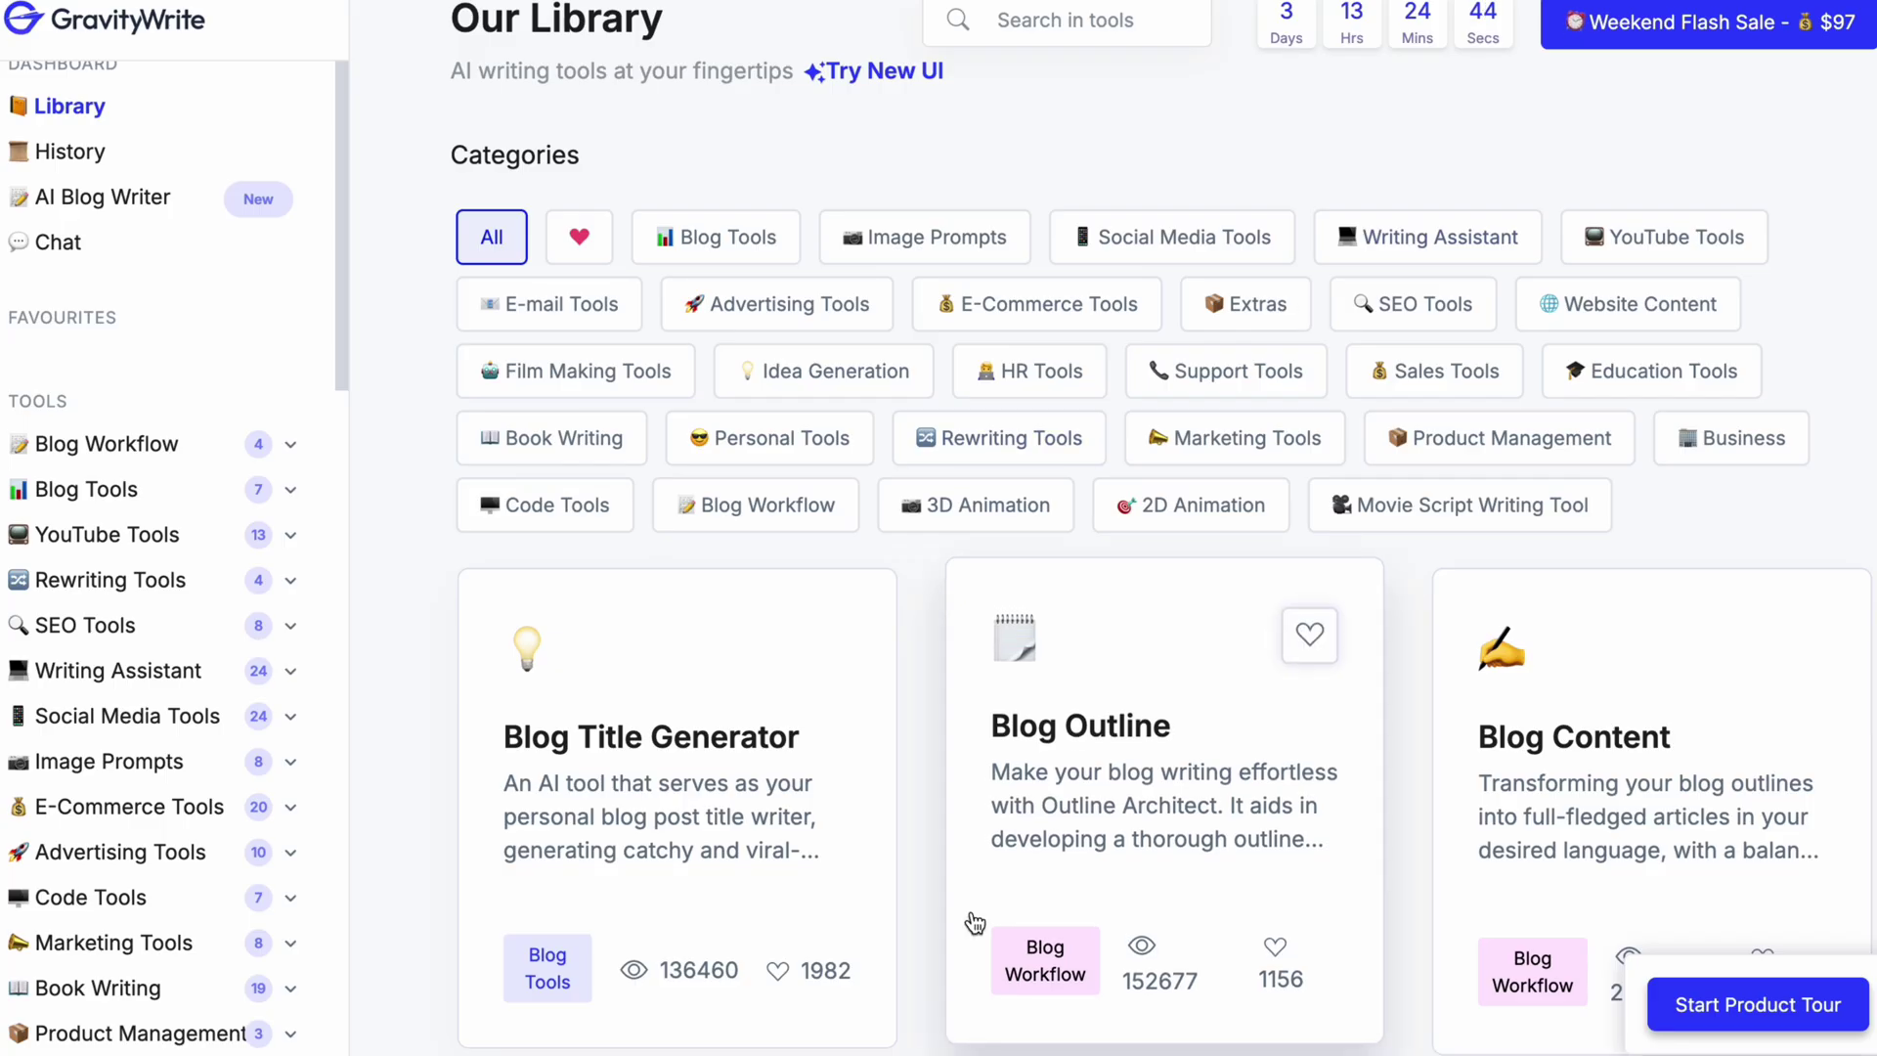
pyautogui.scroll(-2, 972, 918)
pyautogui.scroll(-2, 975, 921)
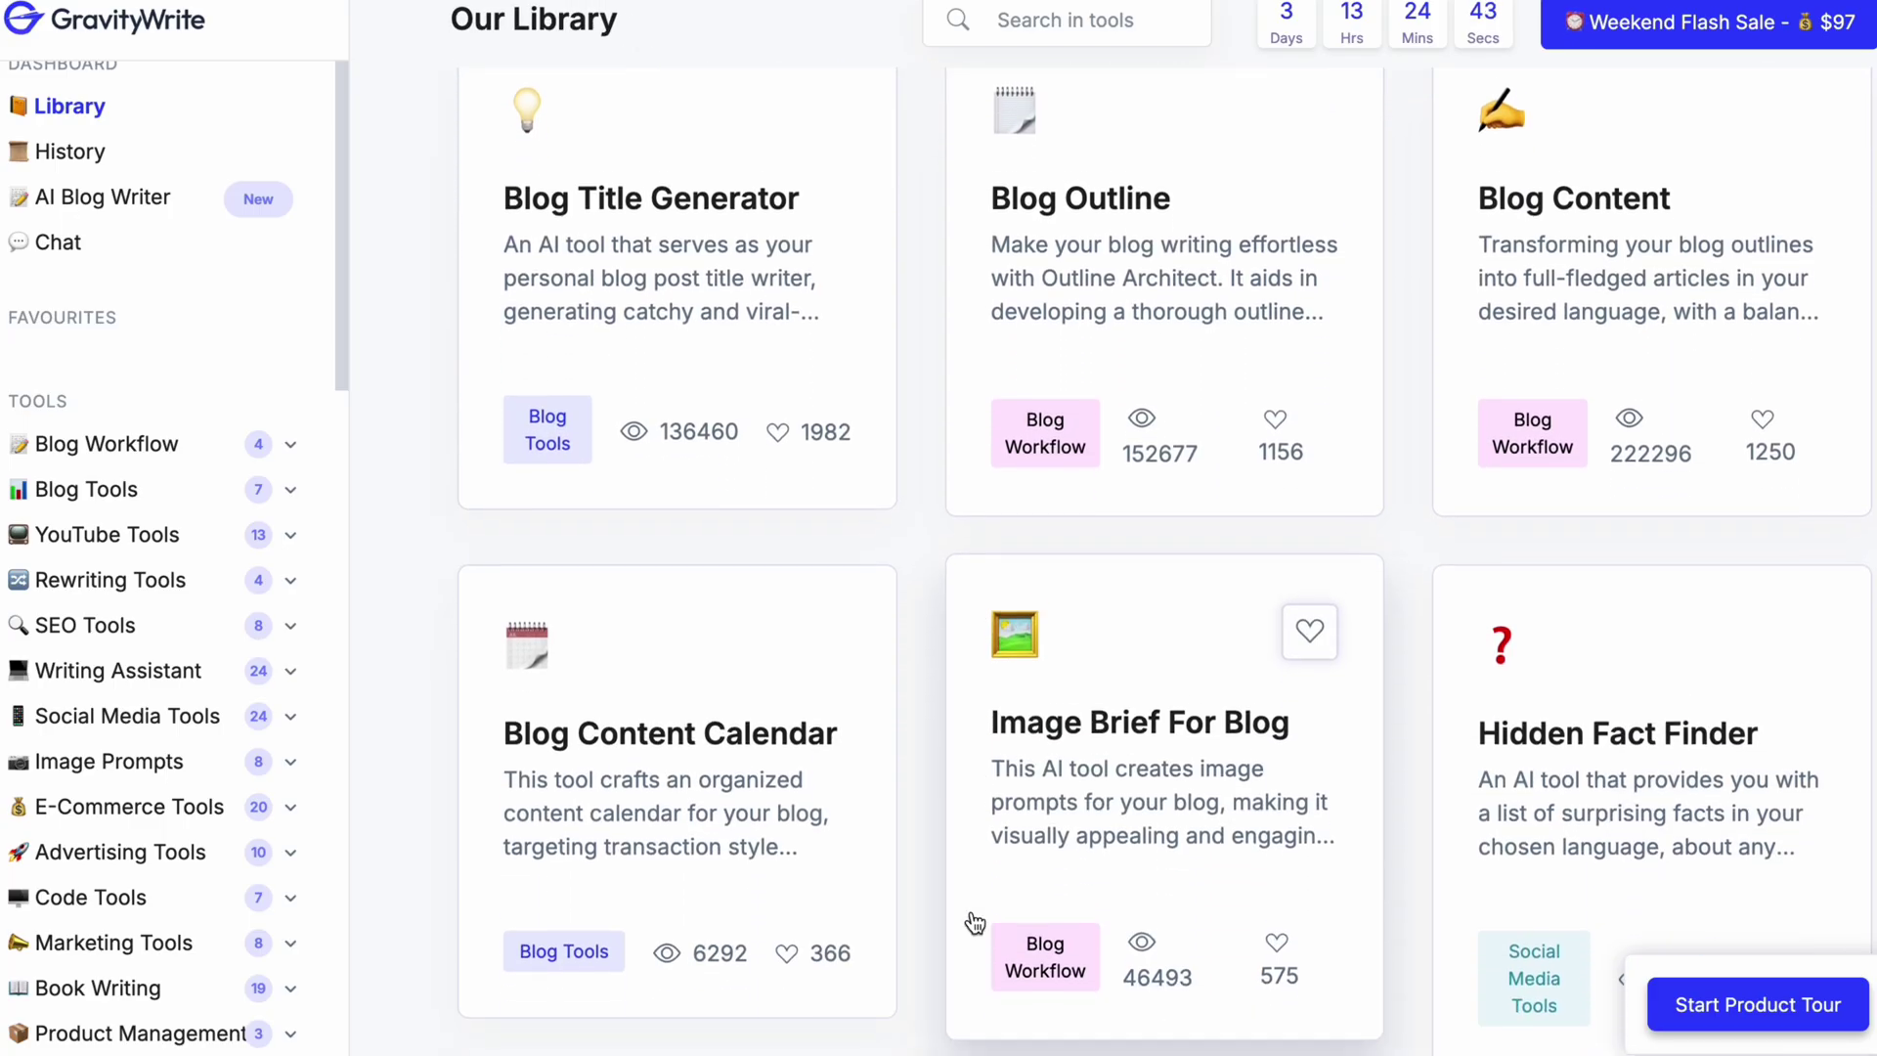
pyautogui.scroll(-1, 973, 922)
pyautogui.scroll(-2, 973, 922)
pyautogui.scroll(-2, 973, 921)
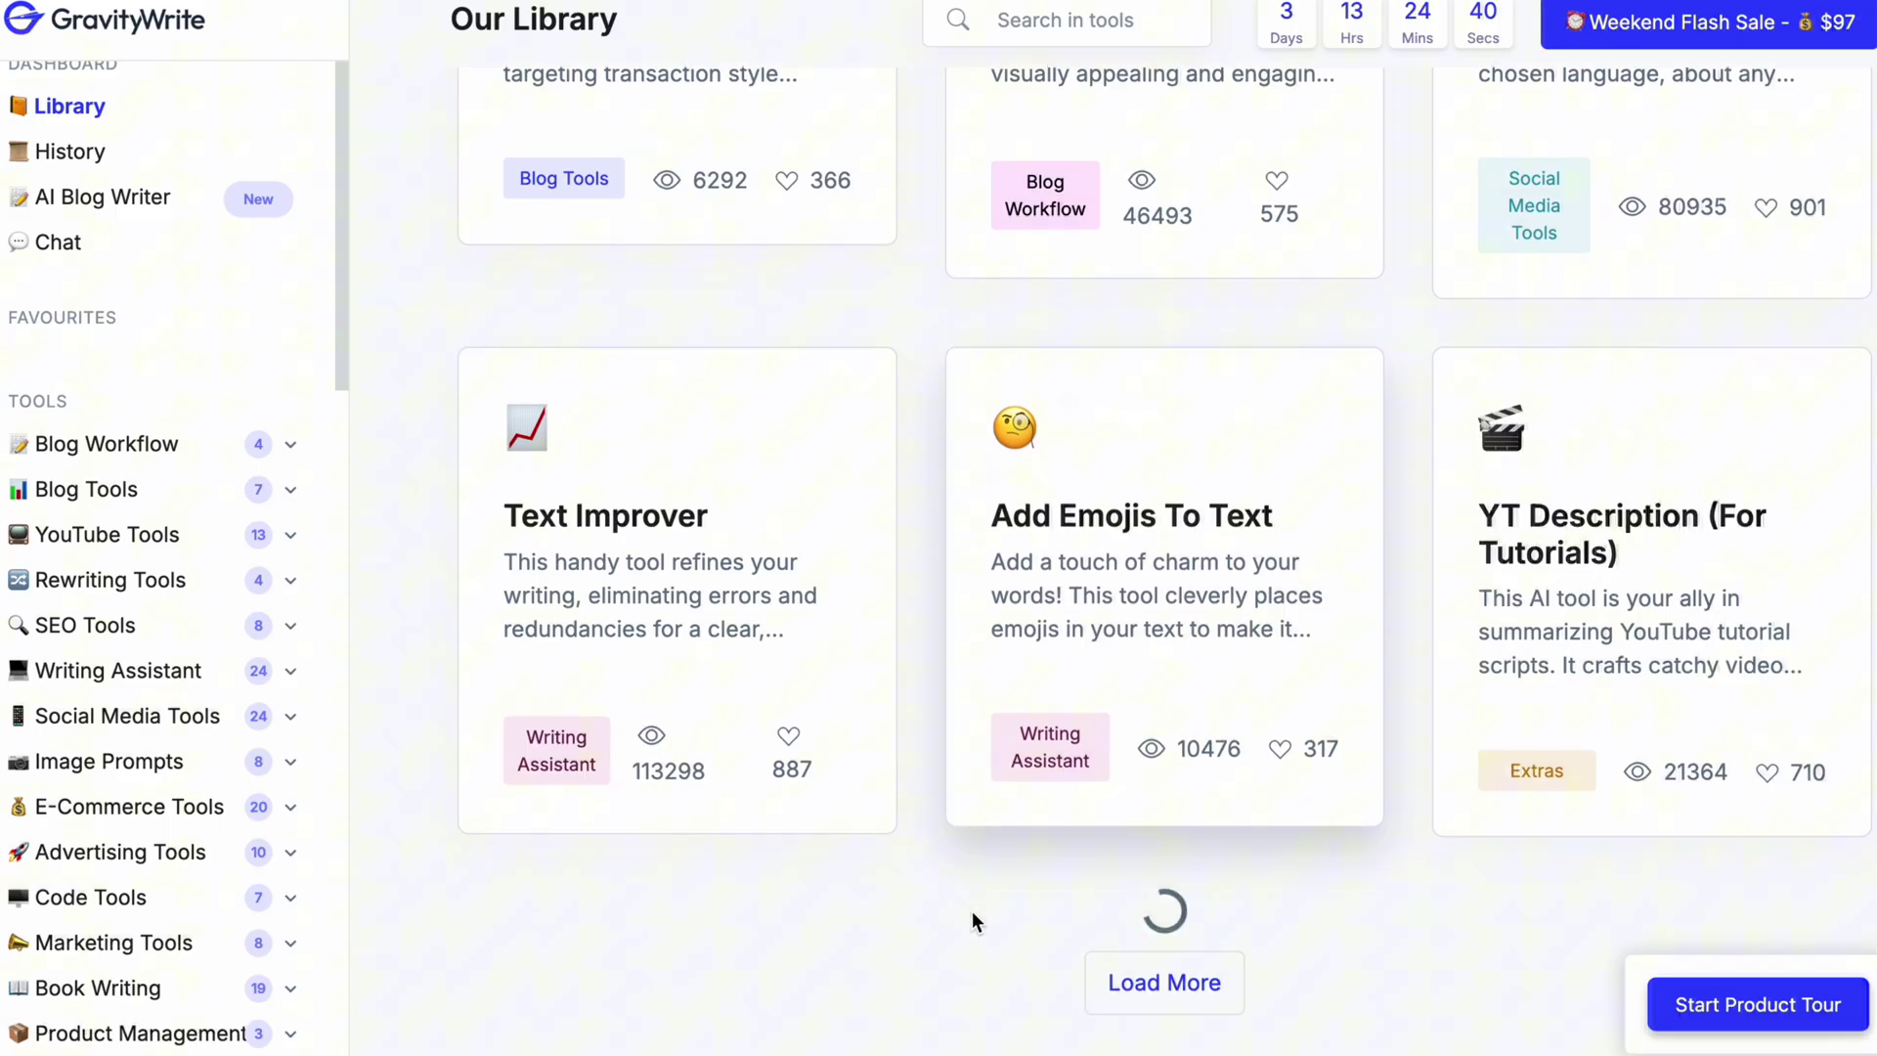
pyautogui.scroll(-1, 972, 921)
pyautogui.scroll(-2, 972, 921)
pyautogui.scroll(-4, 971, 921)
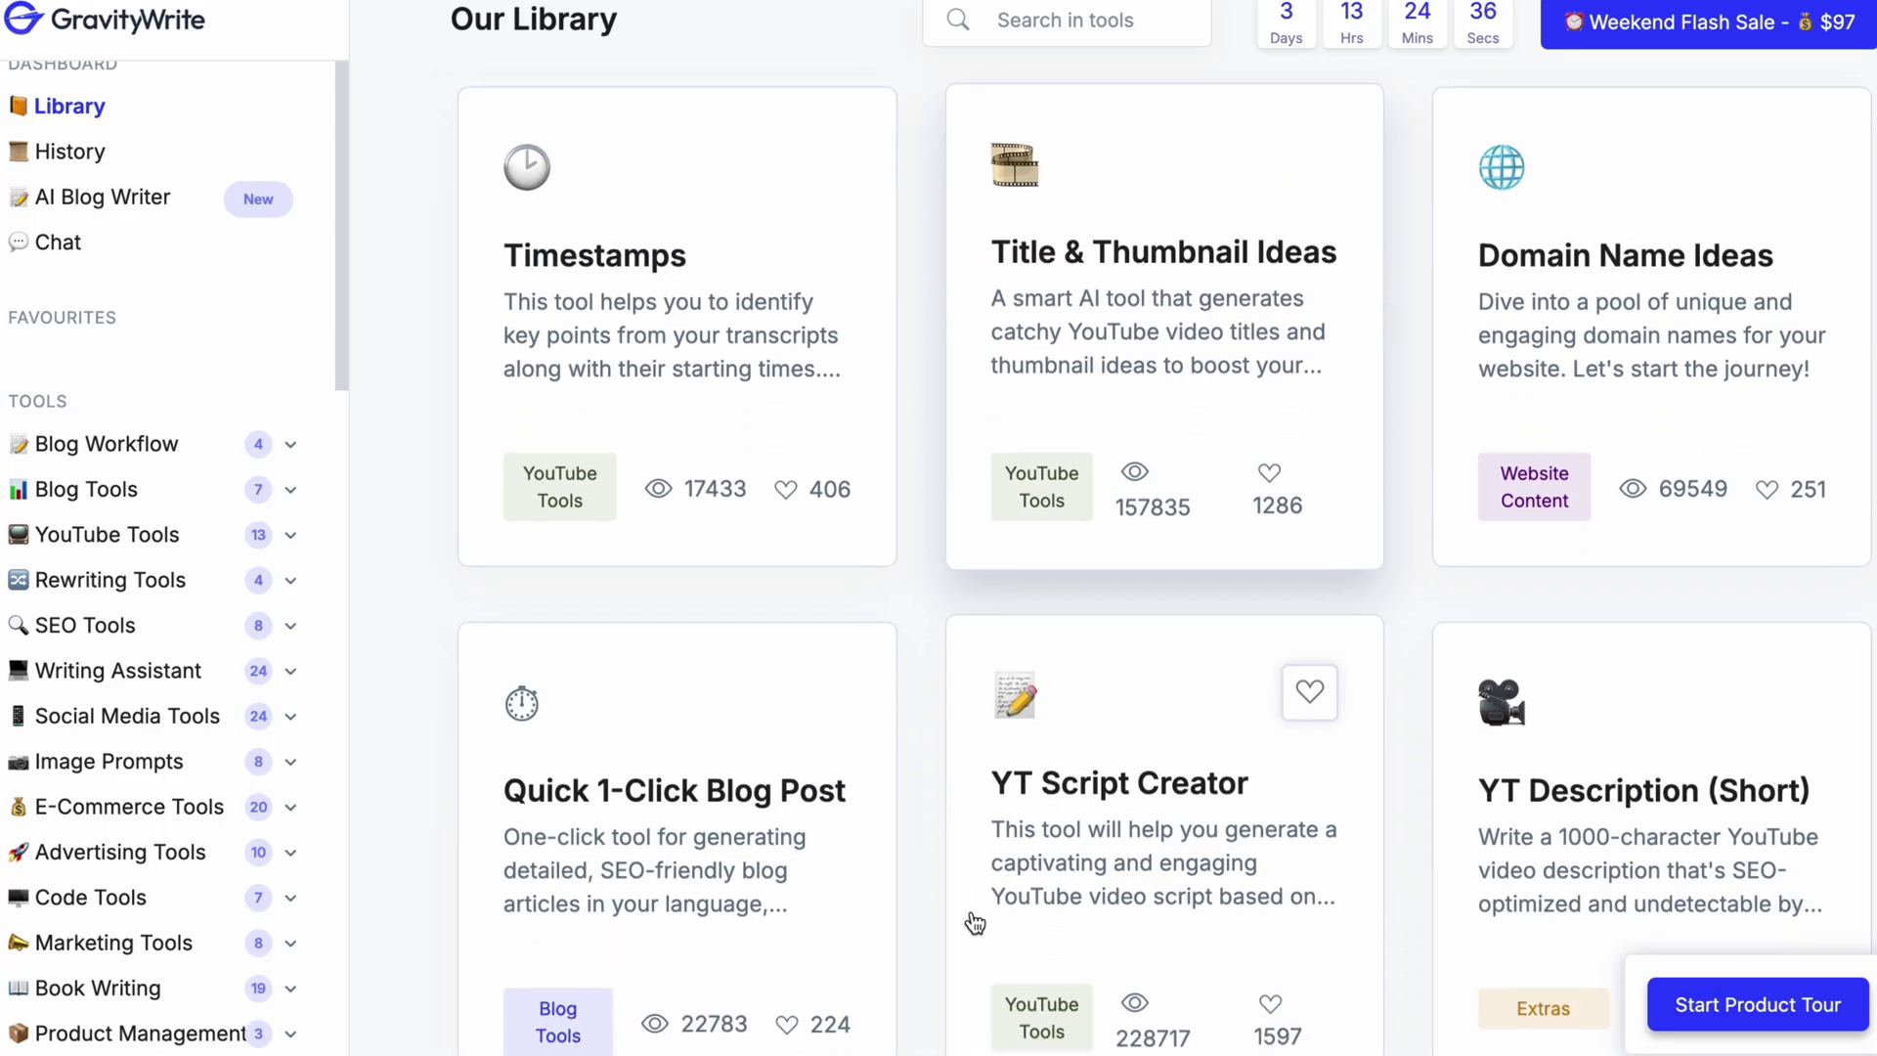
pyautogui.scroll(-1, 971, 921)
pyautogui.scroll(-2, 973, 921)
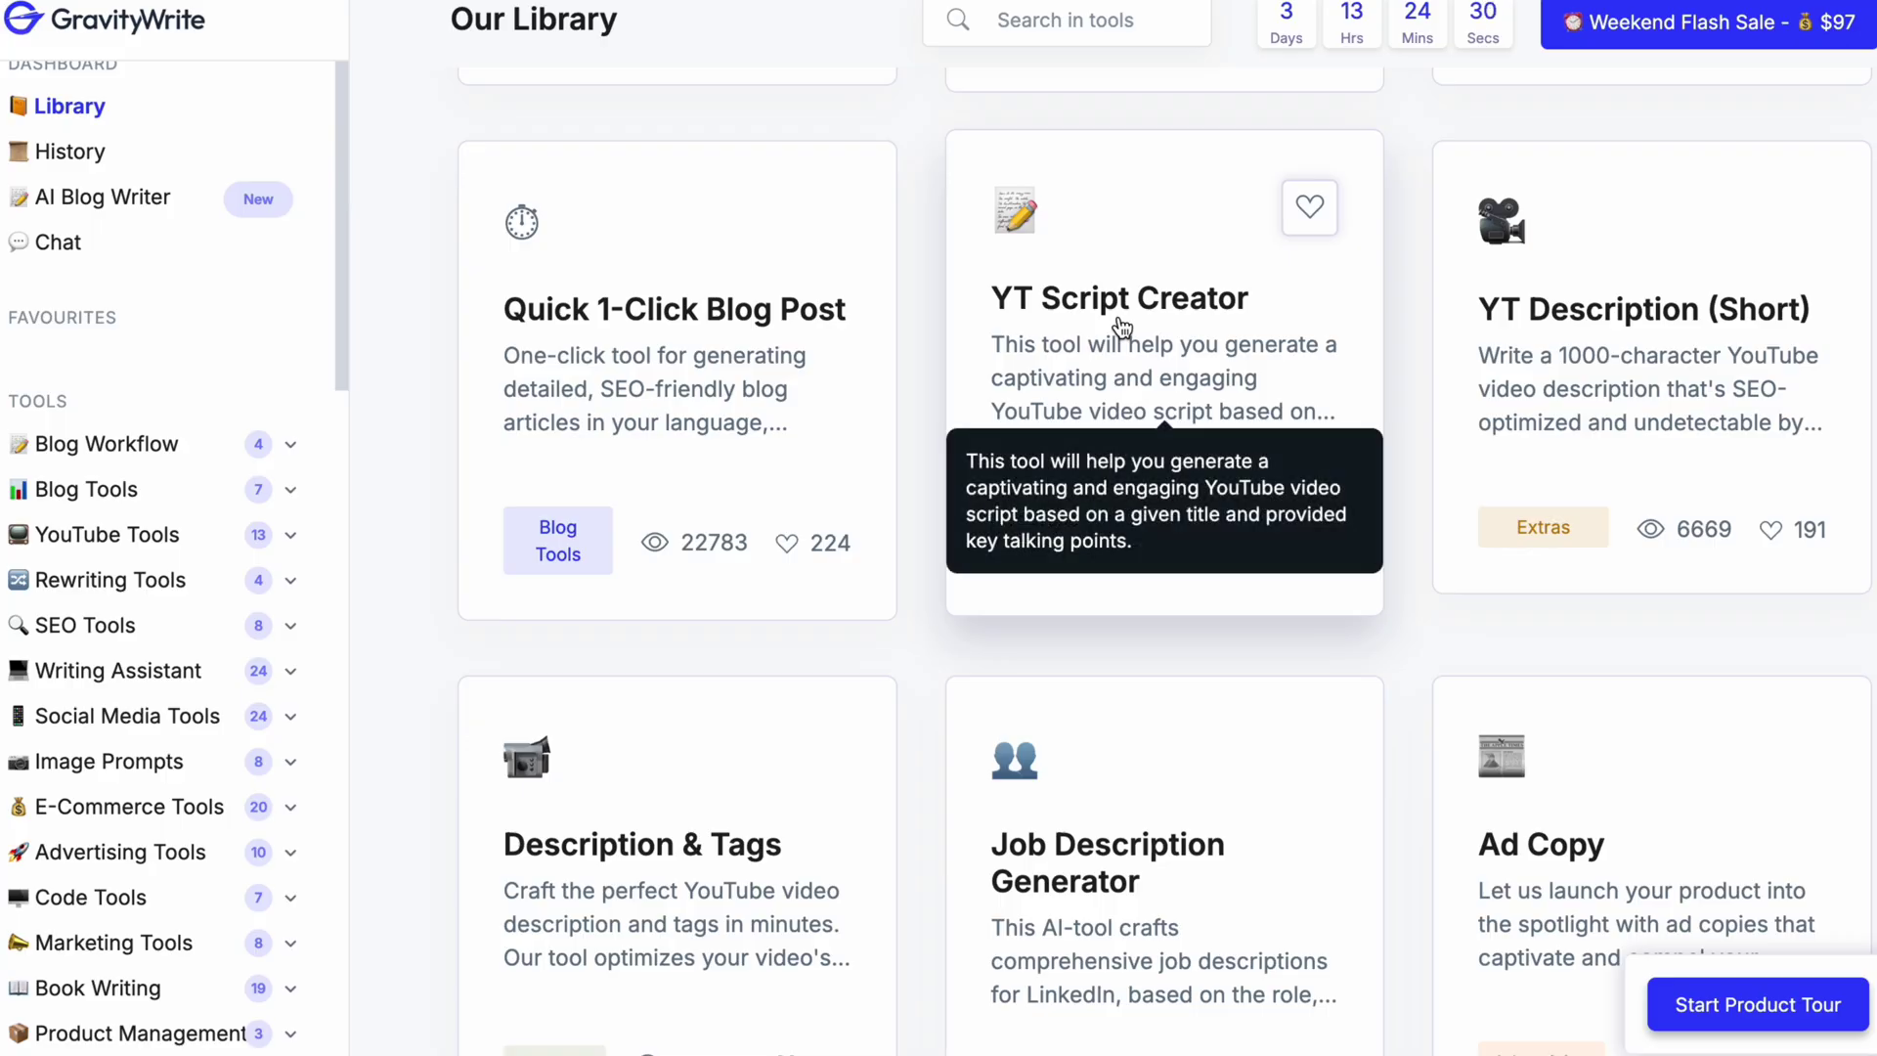
pyautogui.click(1118, 314)
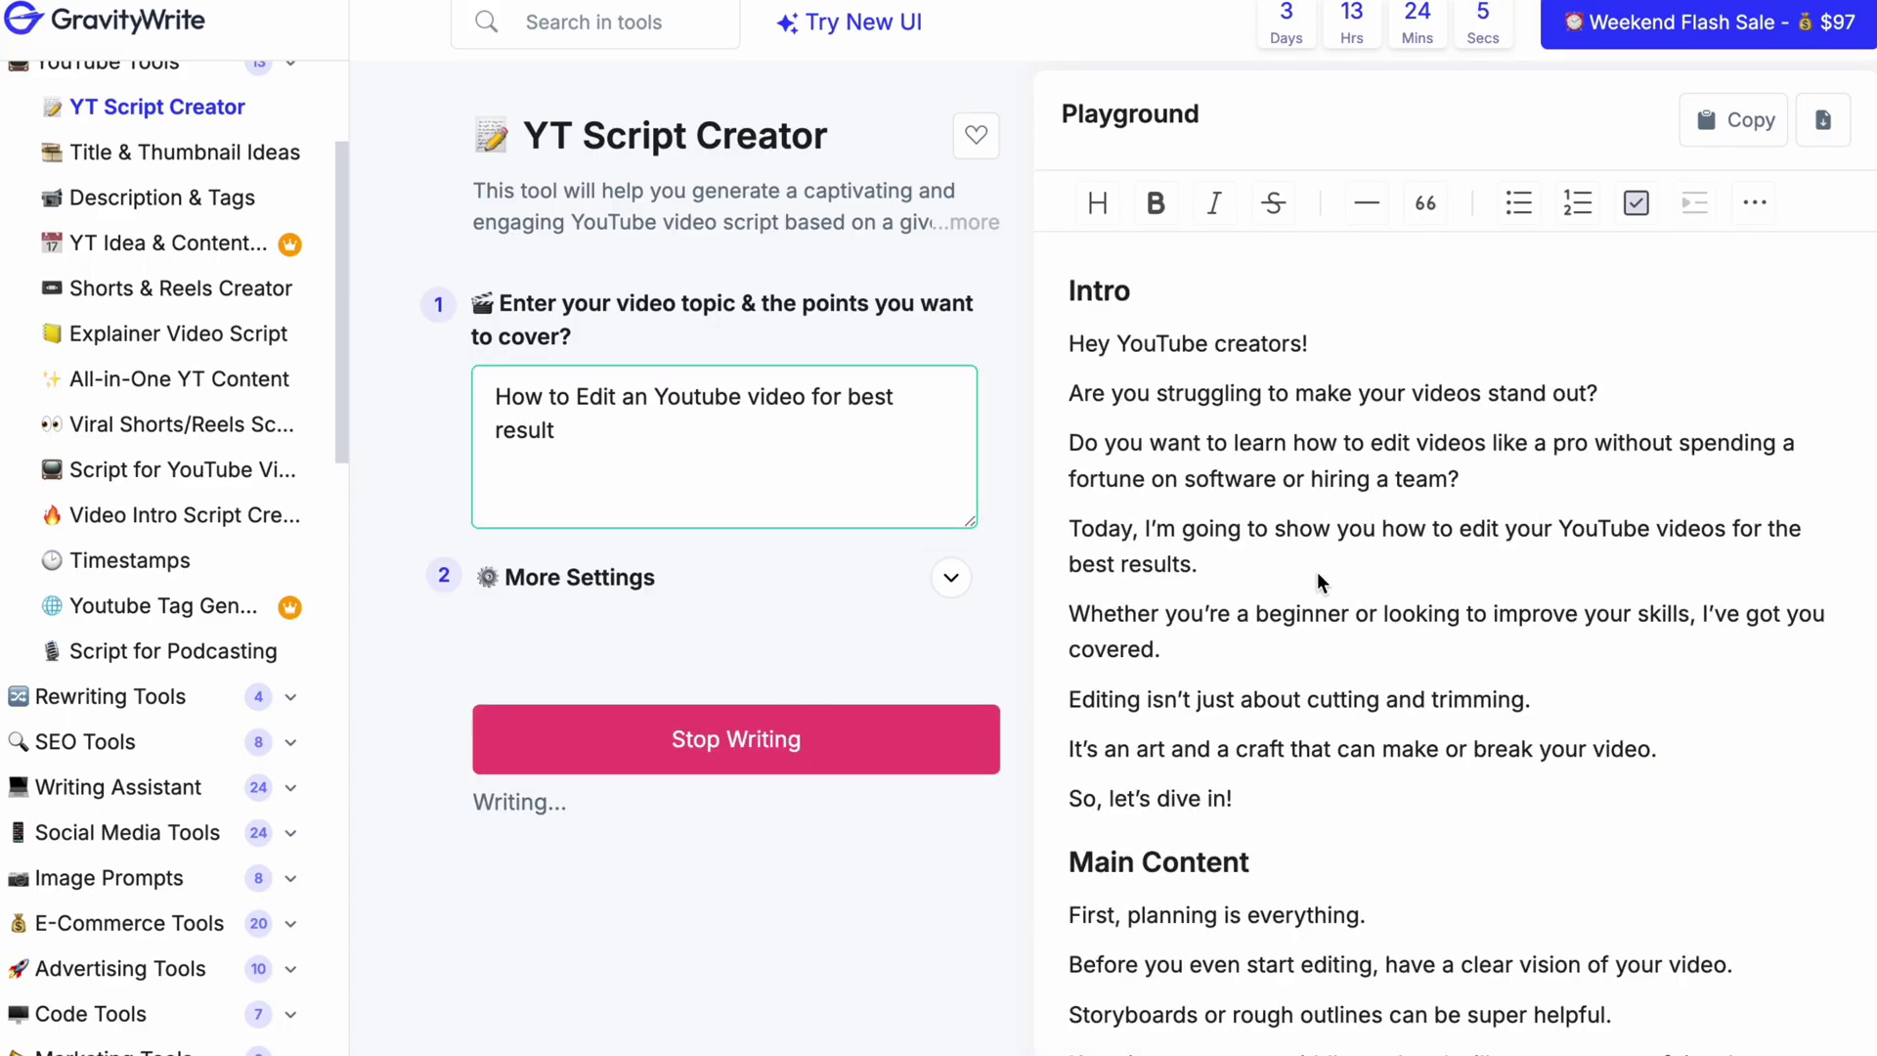
pyautogui.scroll(-2, 1317, 581)
pyautogui.scroll(-3, 1318, 581)
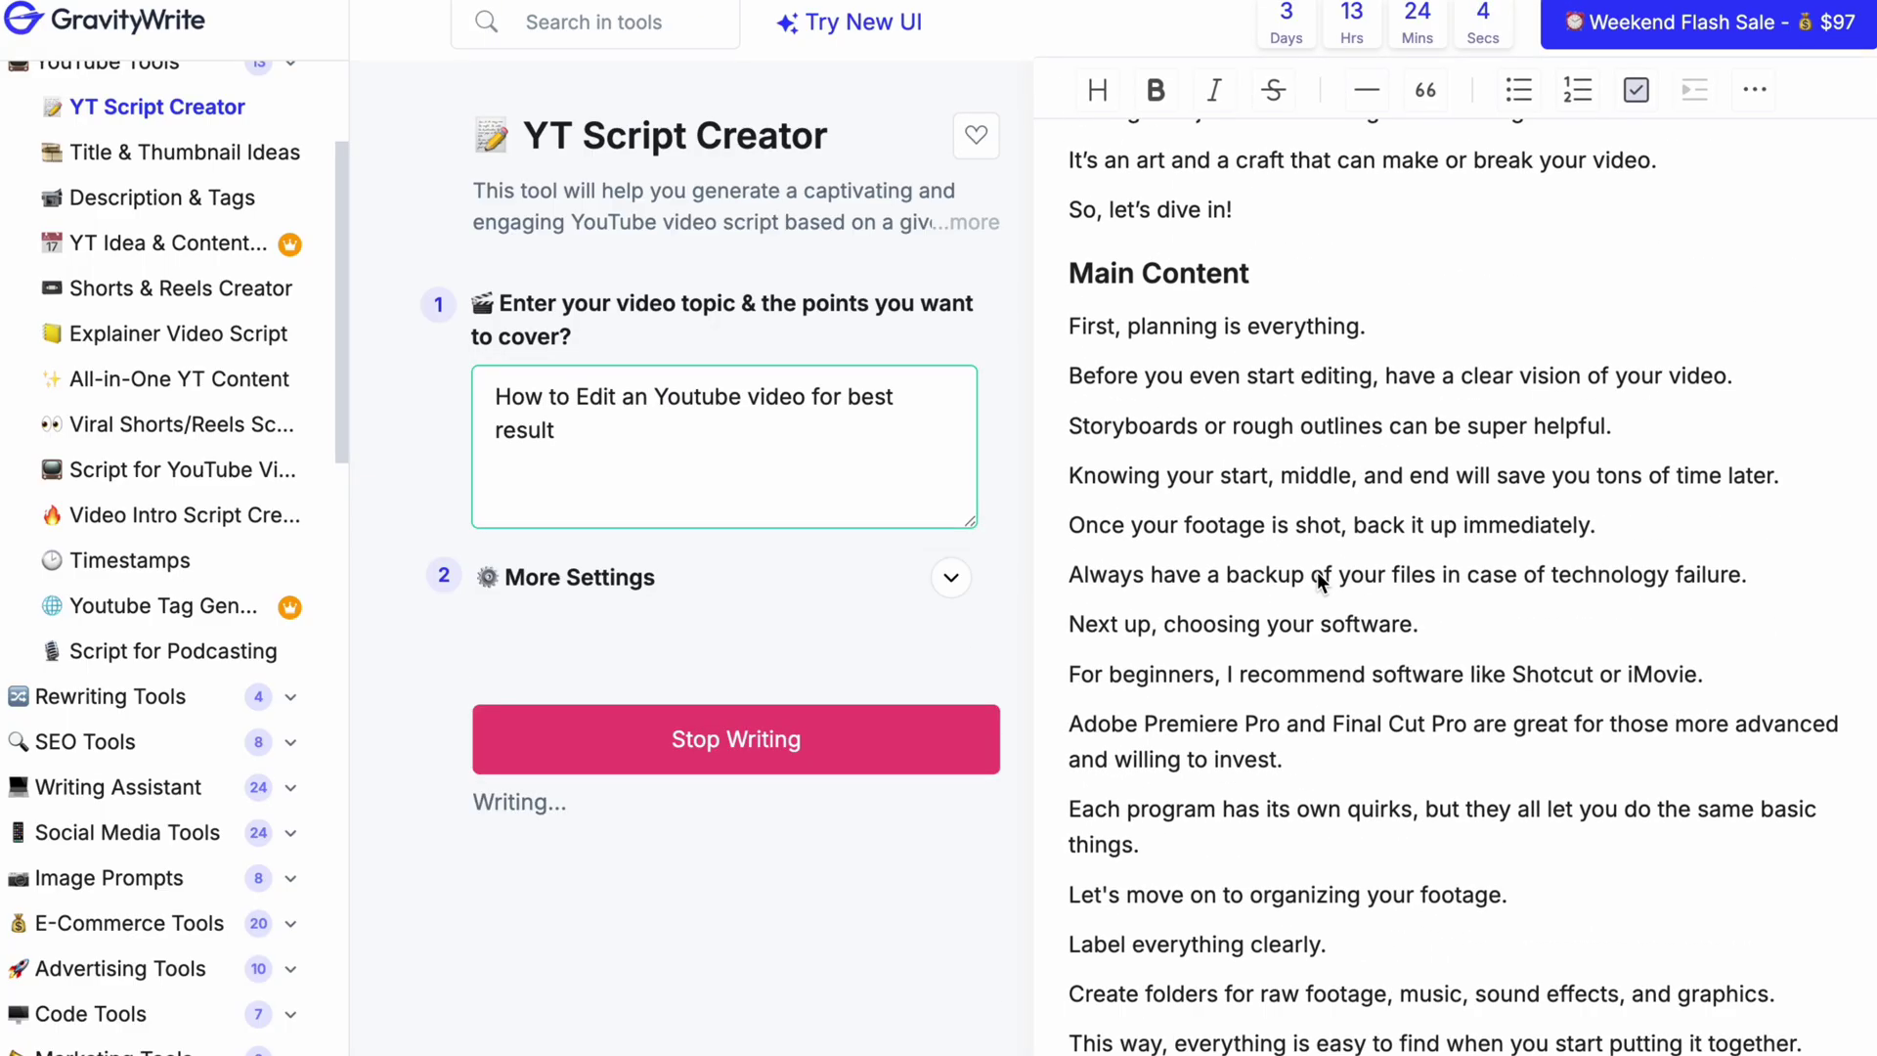
pyautogui.scroll(-1, 1316, 582)
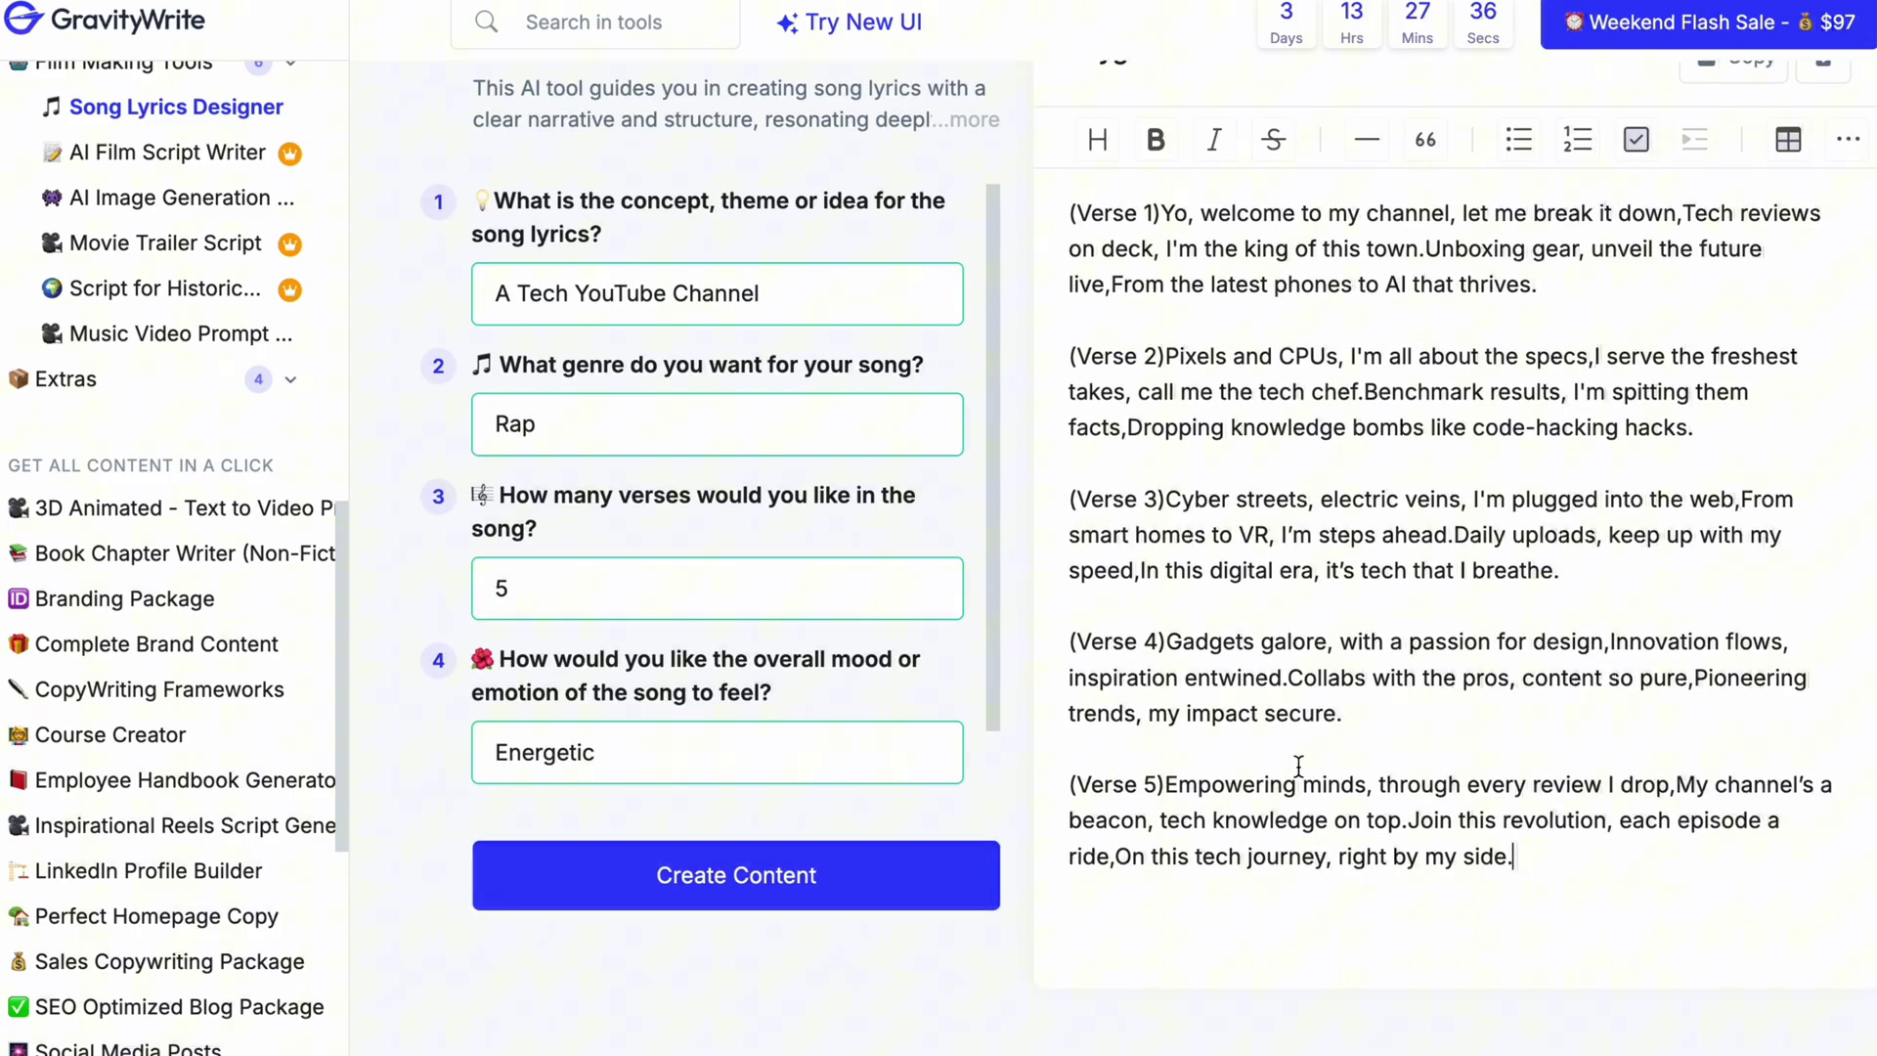
pyautogui.scroll(1, 1298, 765)
pyautogui.scroll(-1, 1297, 767)
pyautogui.scroll(1, 1298, 766)
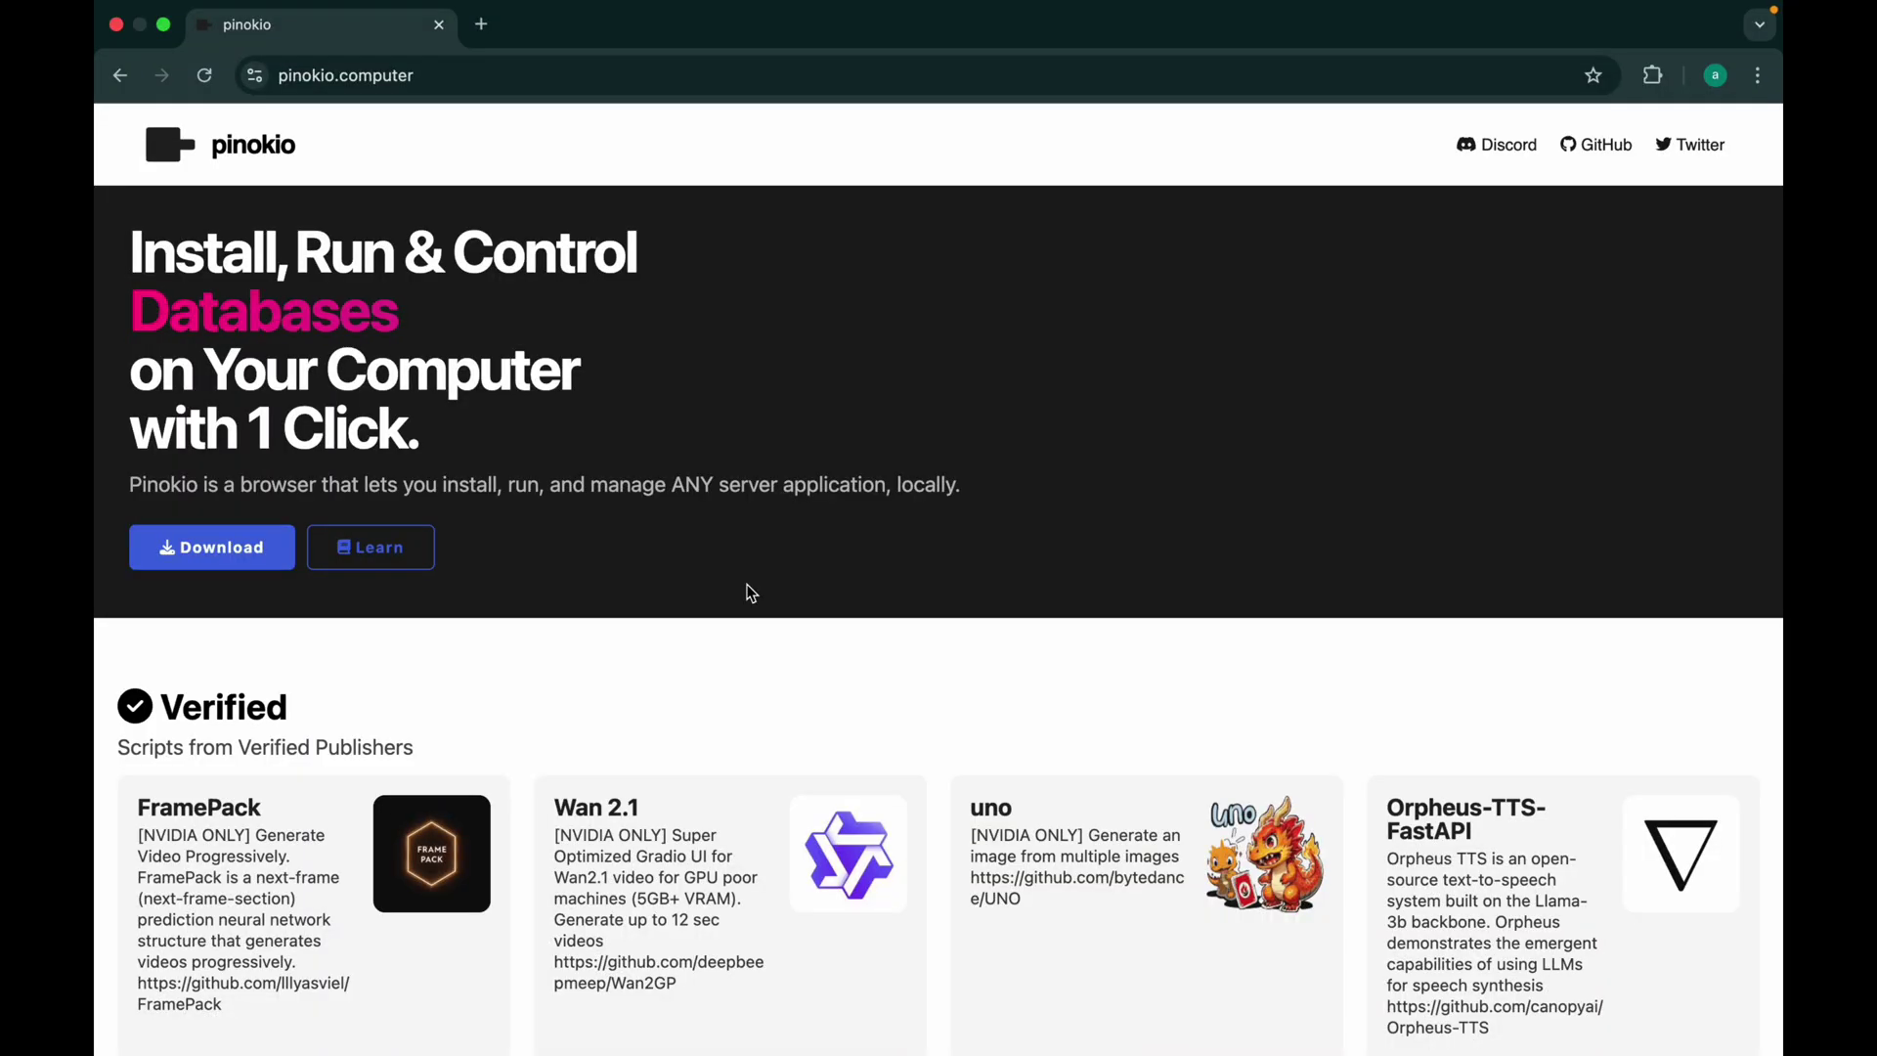
pyautogui.scroll(-3, 746, 592)
pyautogui.scroll(-1, 747, 592)
pyautogui.scroll(-1, 745, 593)
pyautogui.scroll(-2, 746, 593)
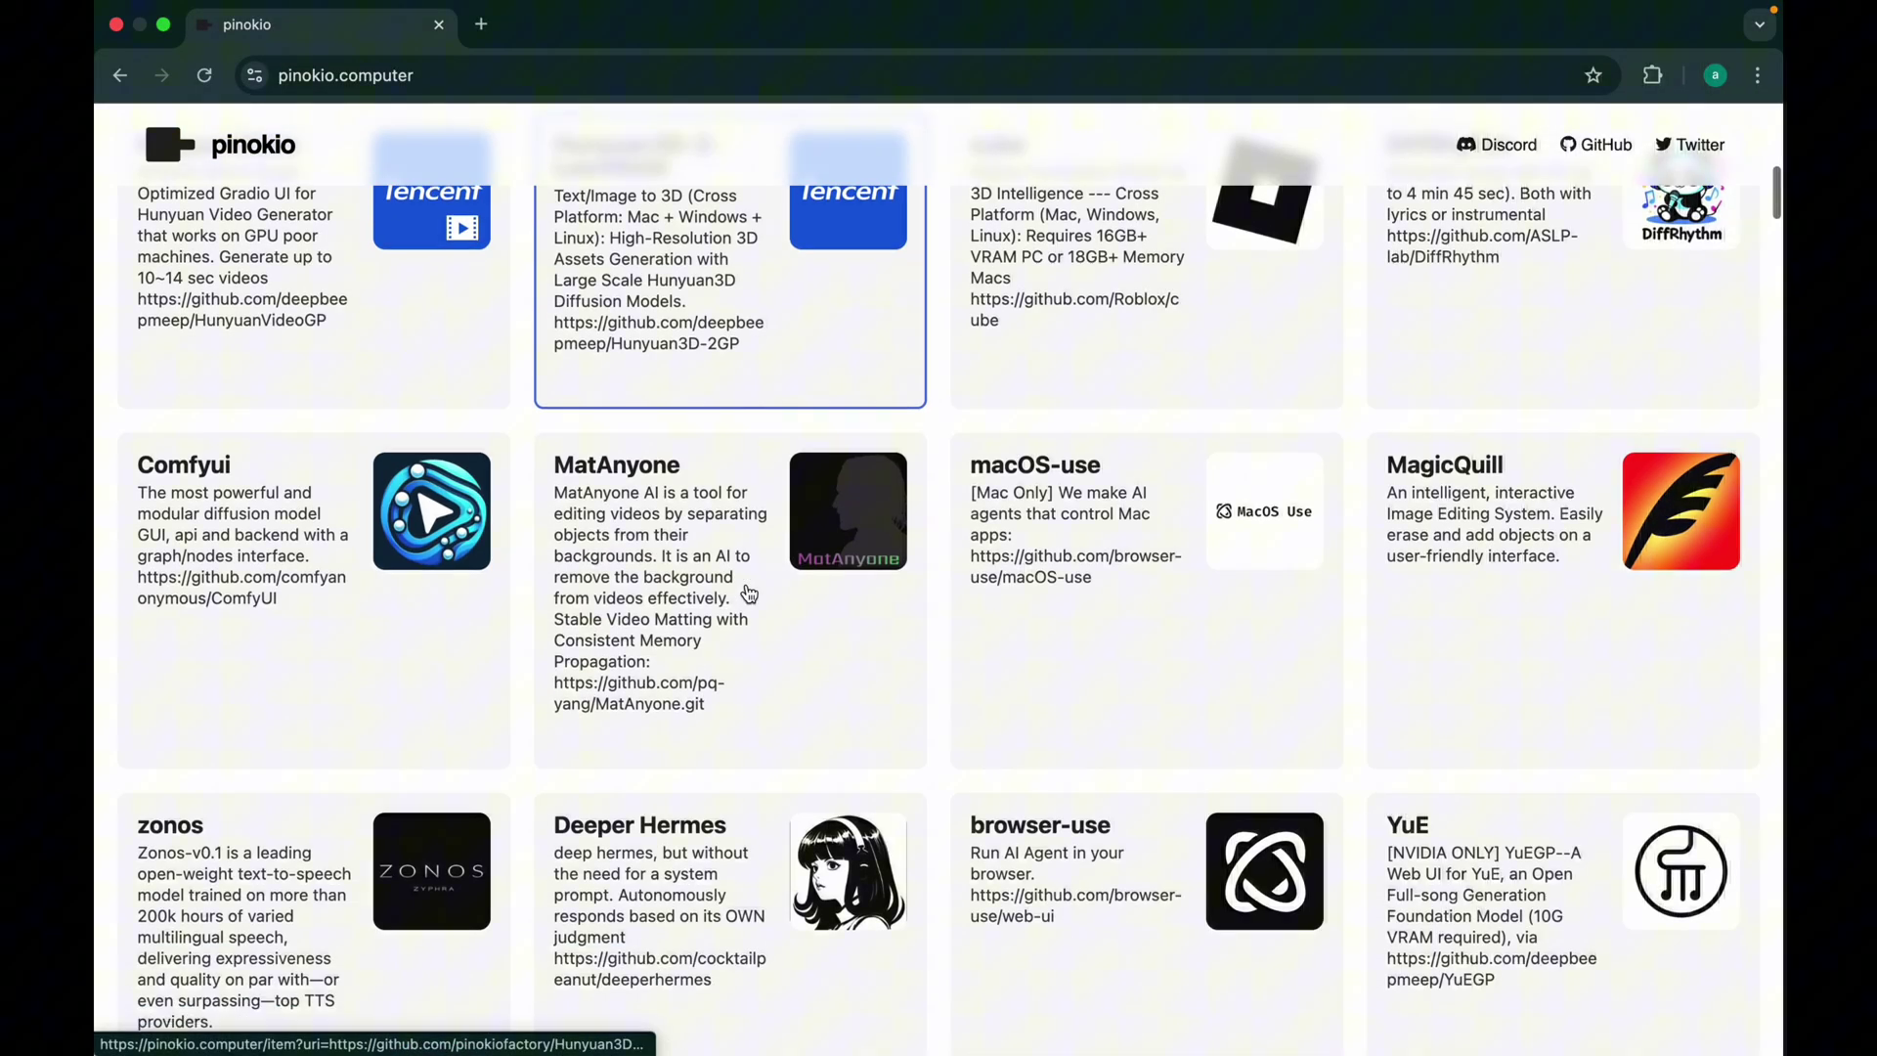
pyautogui.scroll(-2, 746, 593)
pyautogui.scroll(-1, 747, 594)
pyautogui.scroll(-3, 746, 592)
pyautogui.scroll(-2, 745, 592)
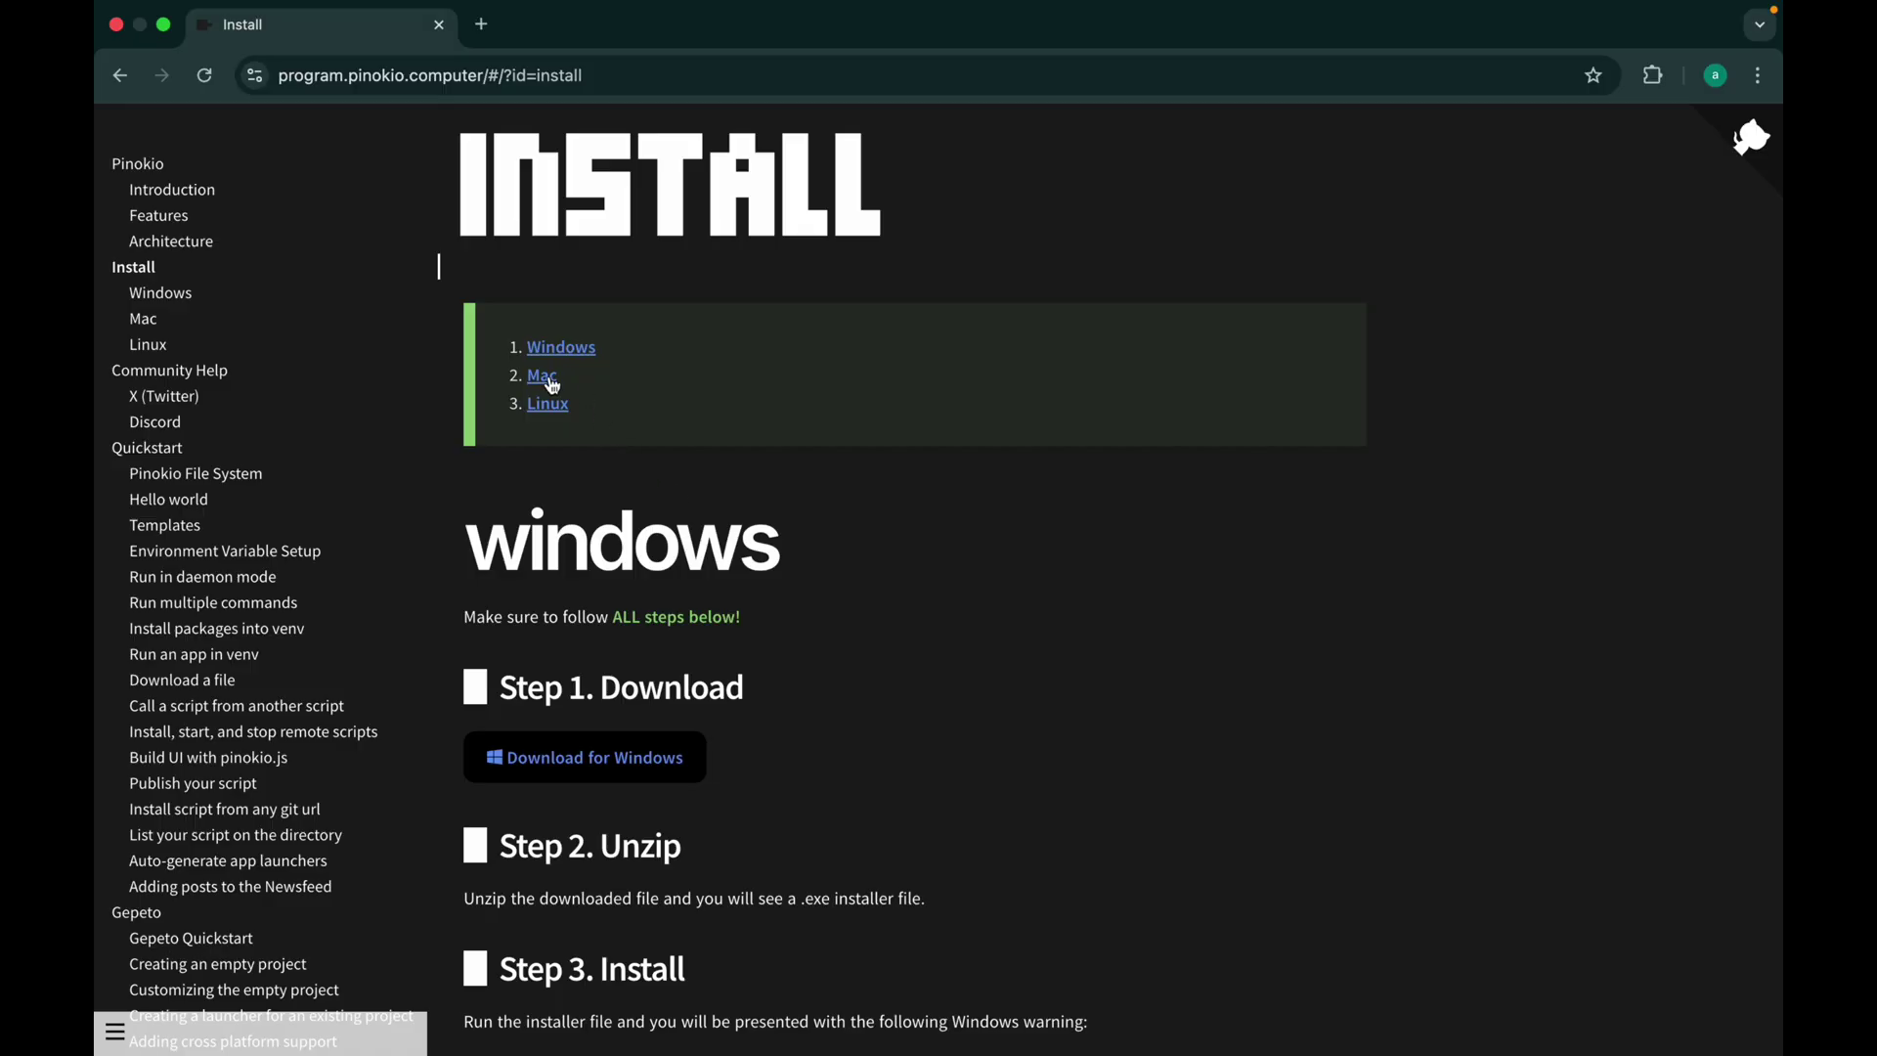
pyautogui.click(540, 375)
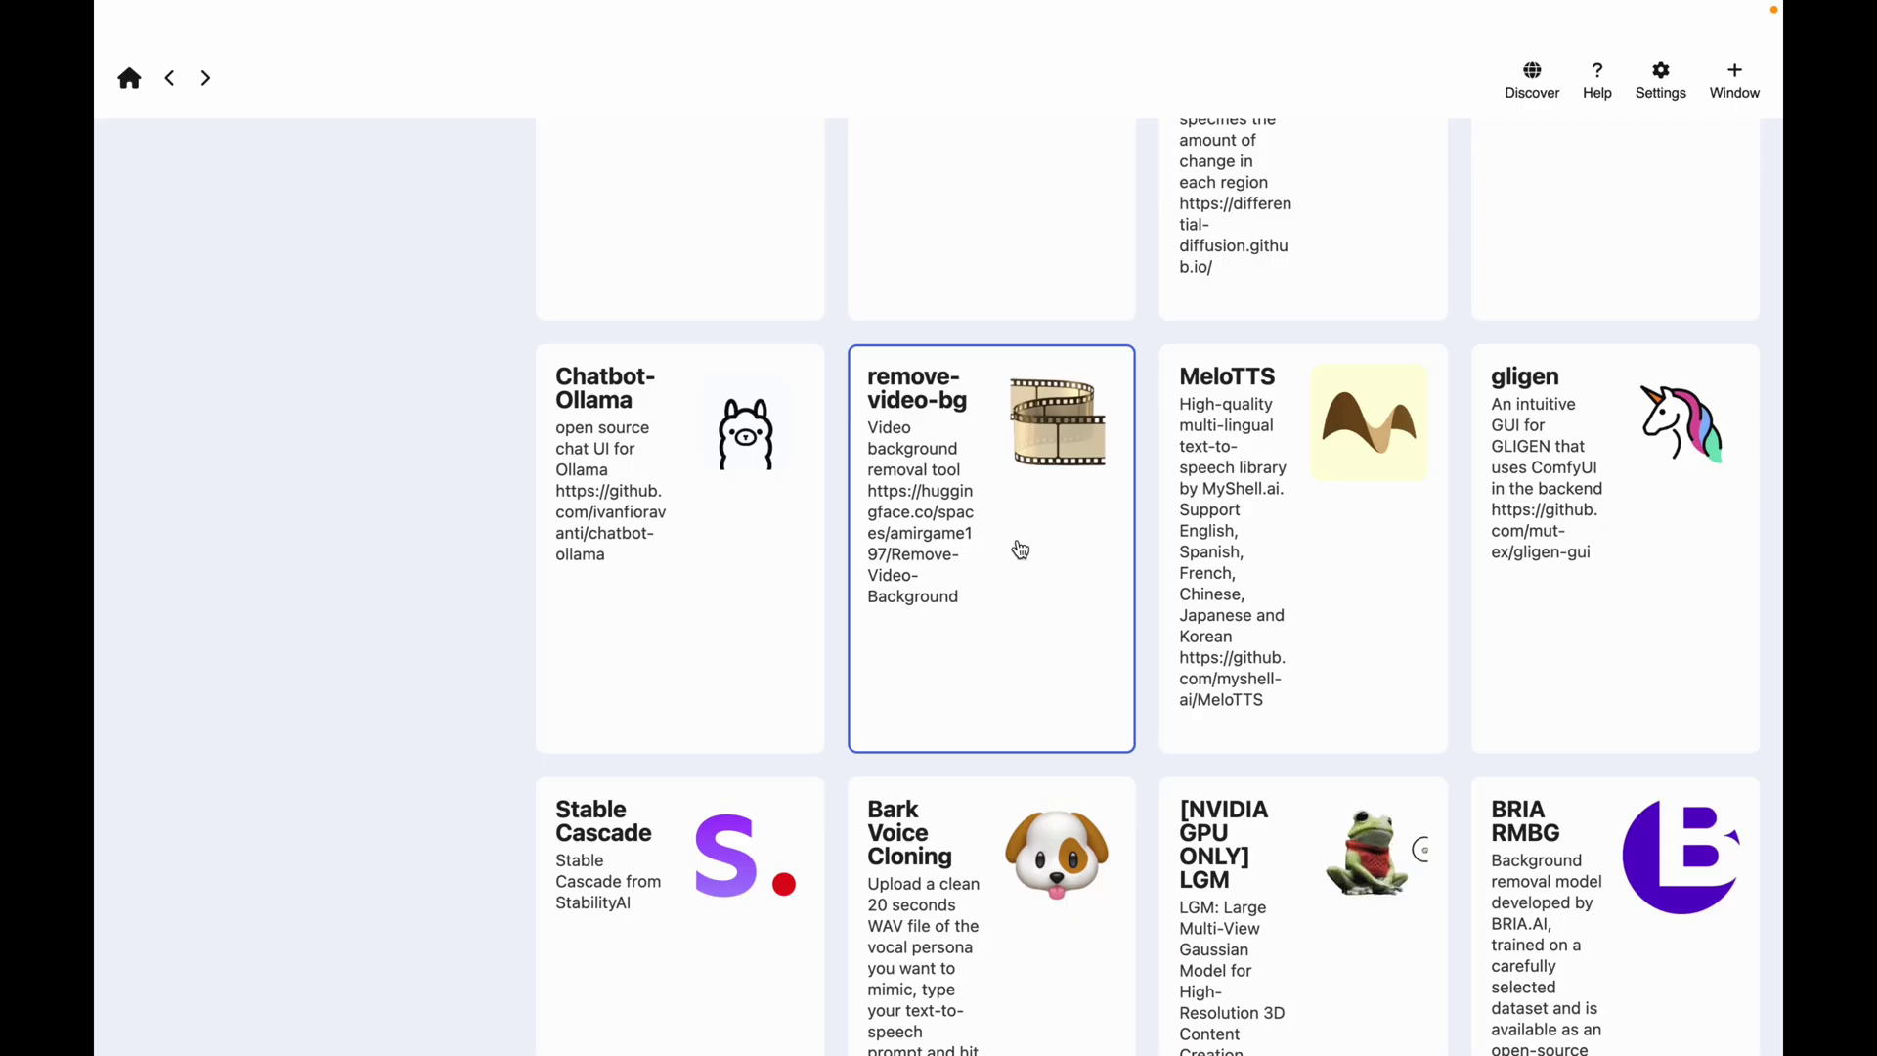
pyautogui.click(1020, 549)
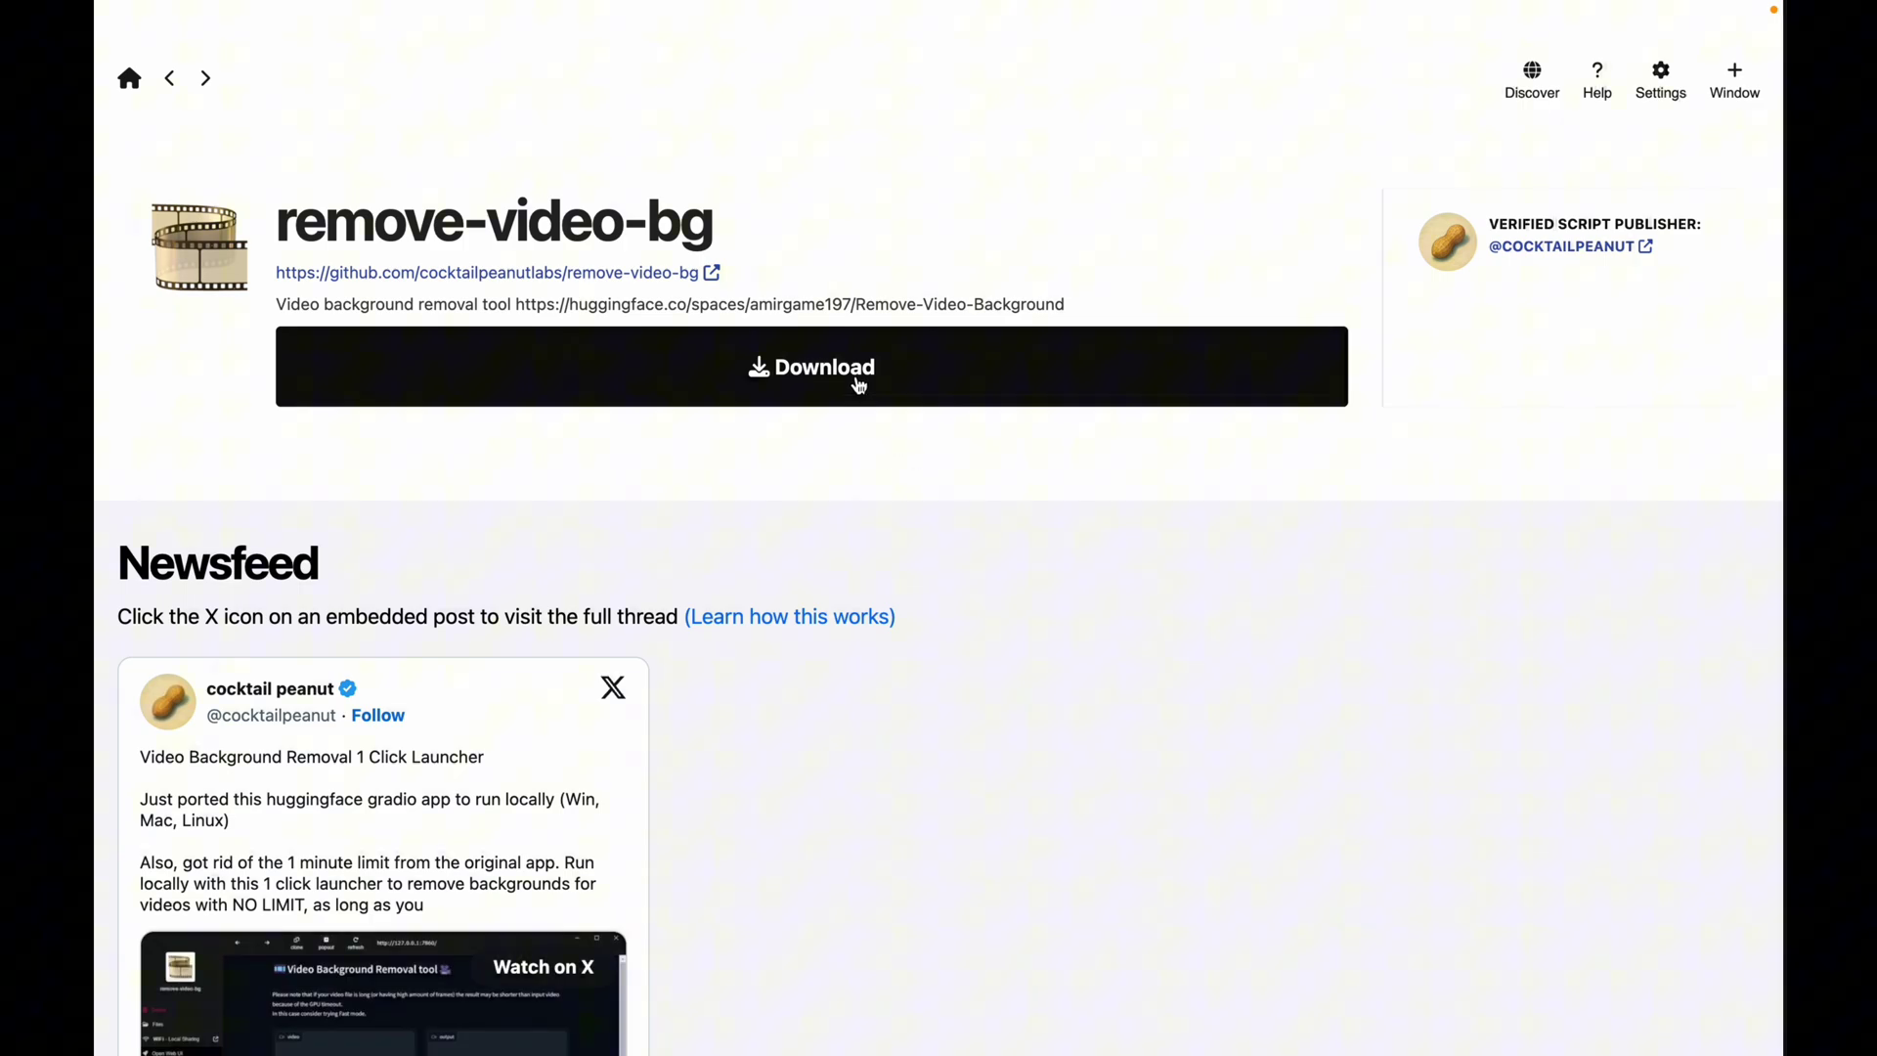
pyautogui.click(860, 384)
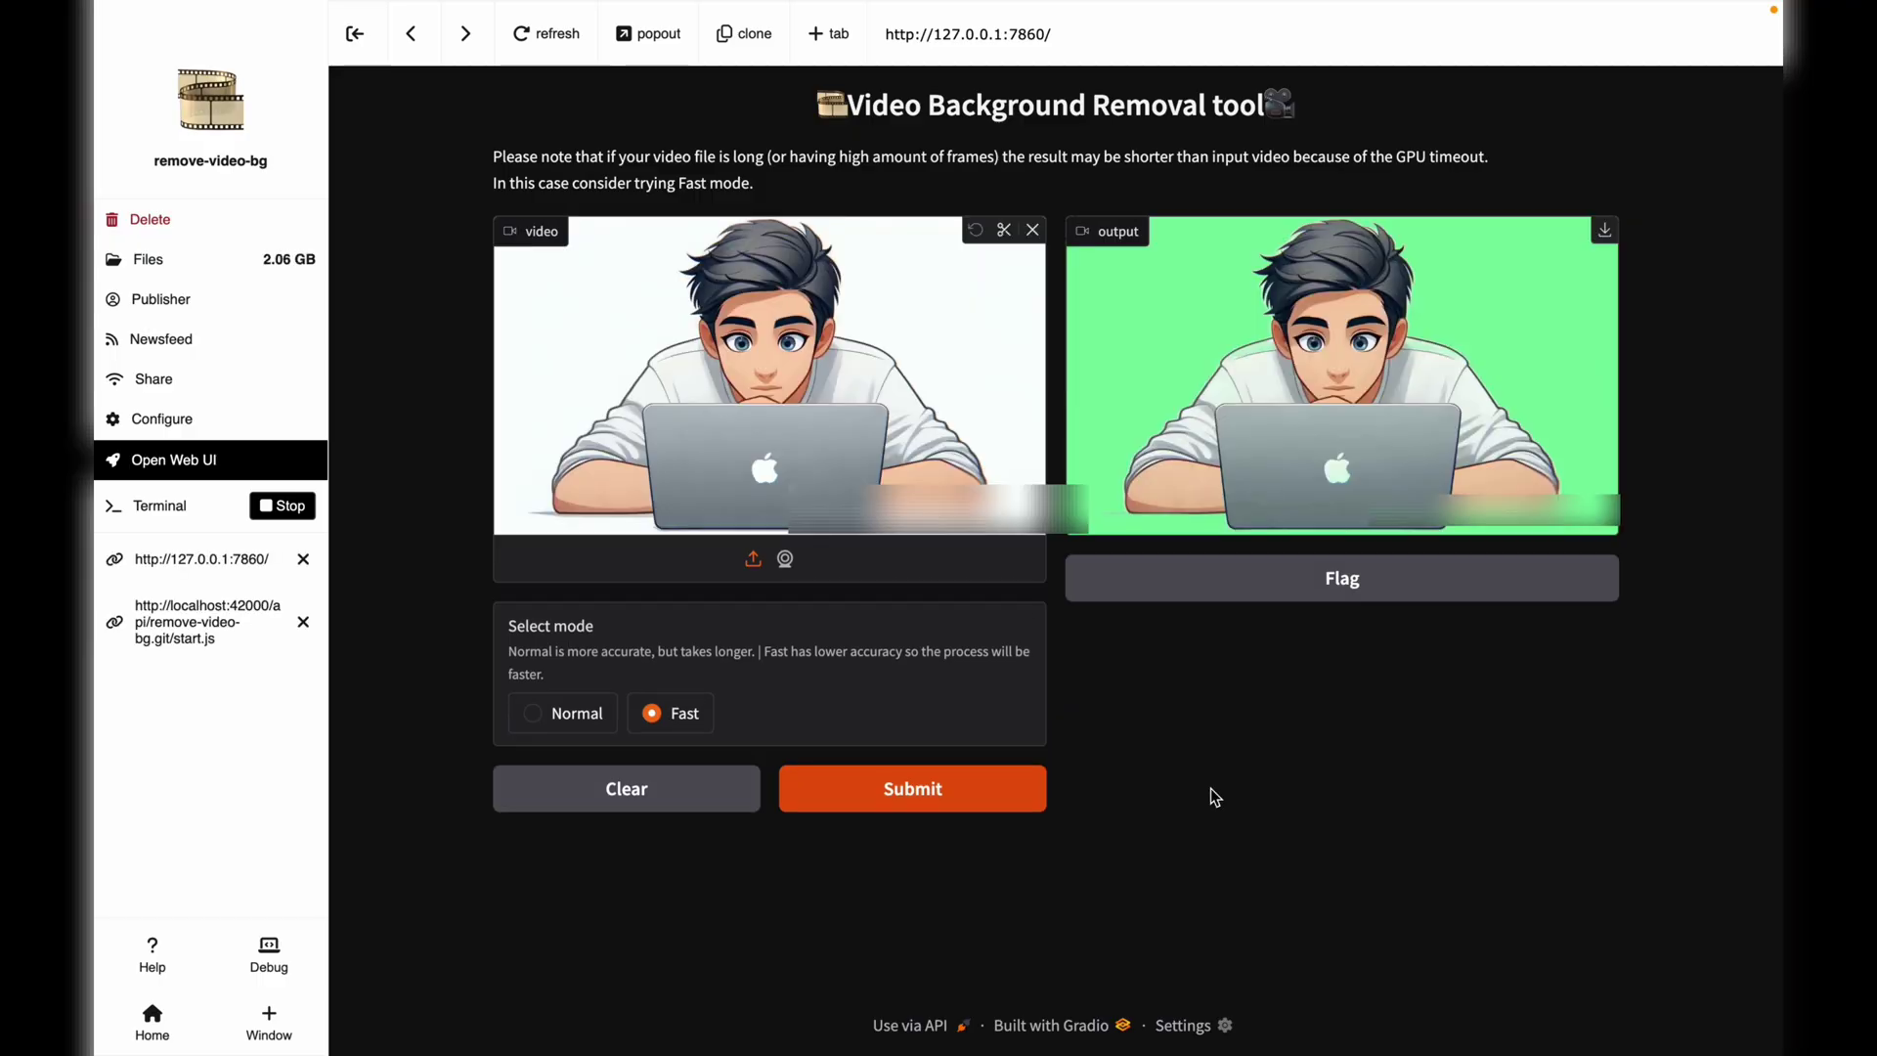
pyautogui.scroll(-5, 695, 626)
pyautogui.scroll(-1, 695, 626)
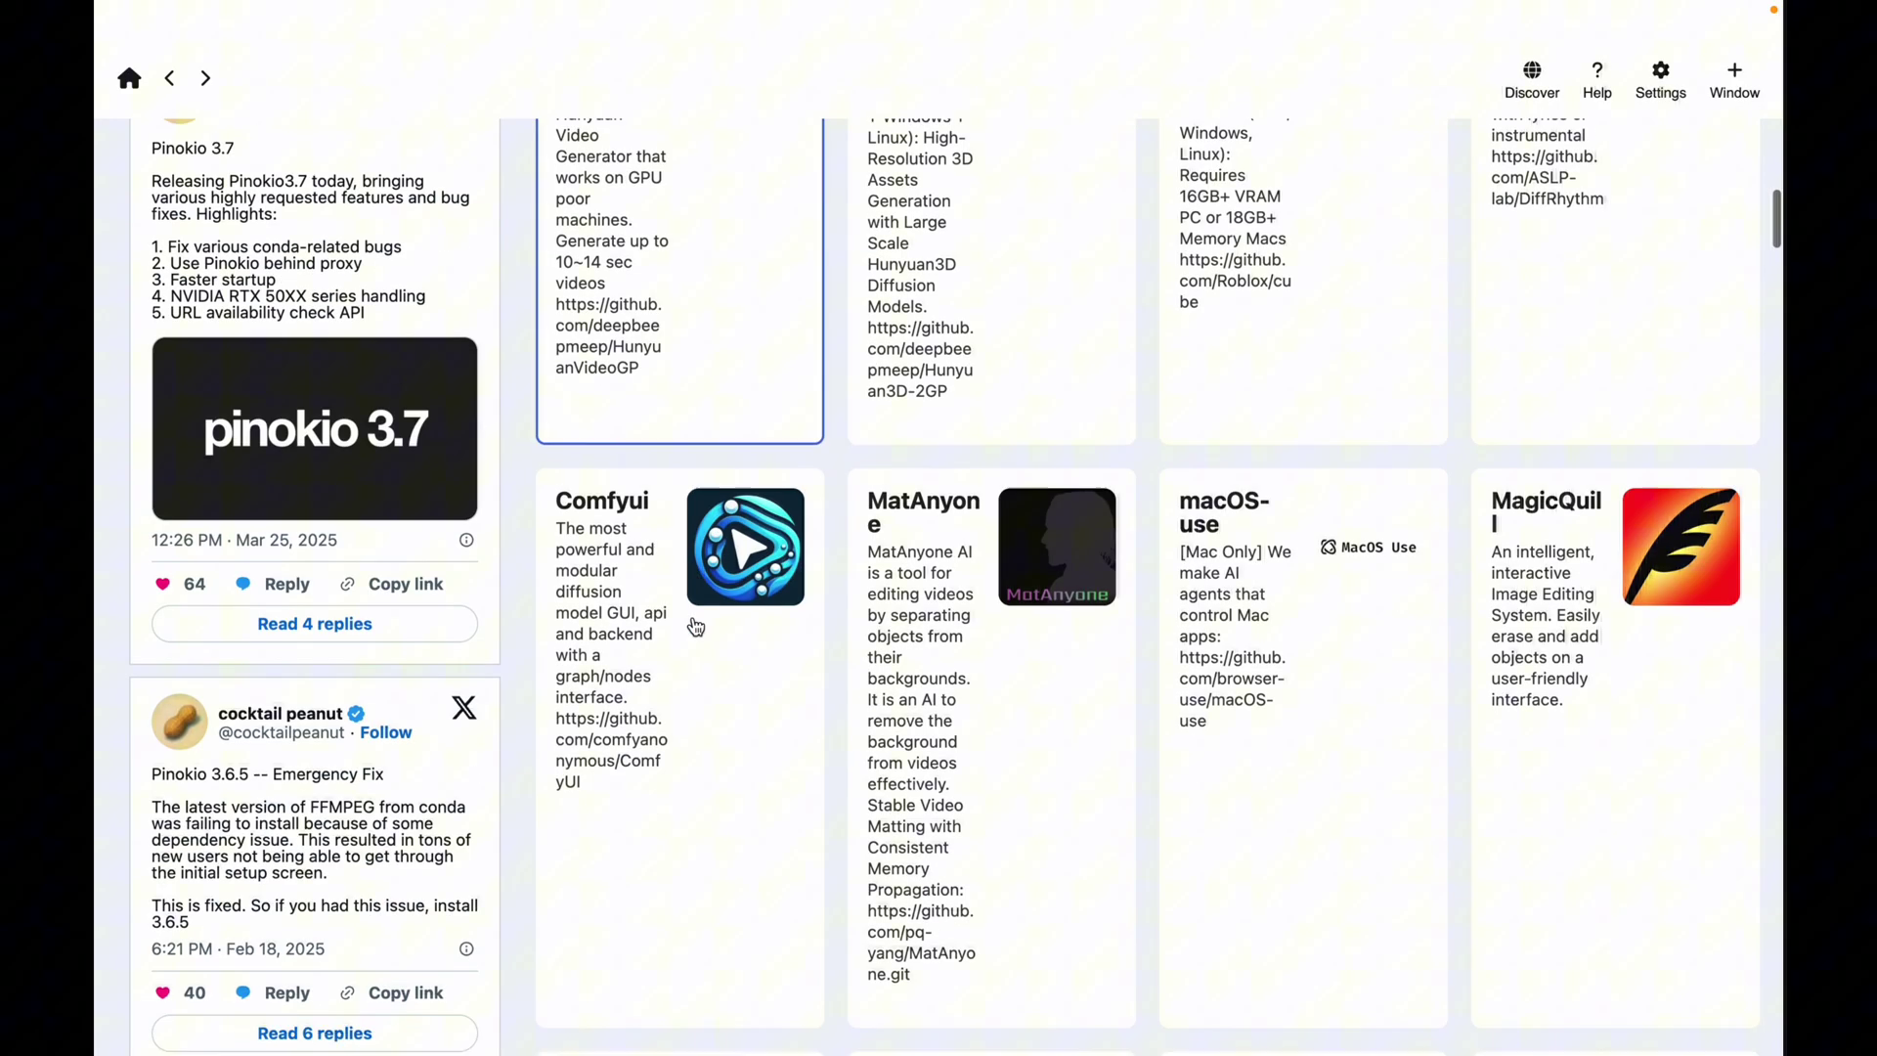
pyautogui.scroll(-3, 695, 626)
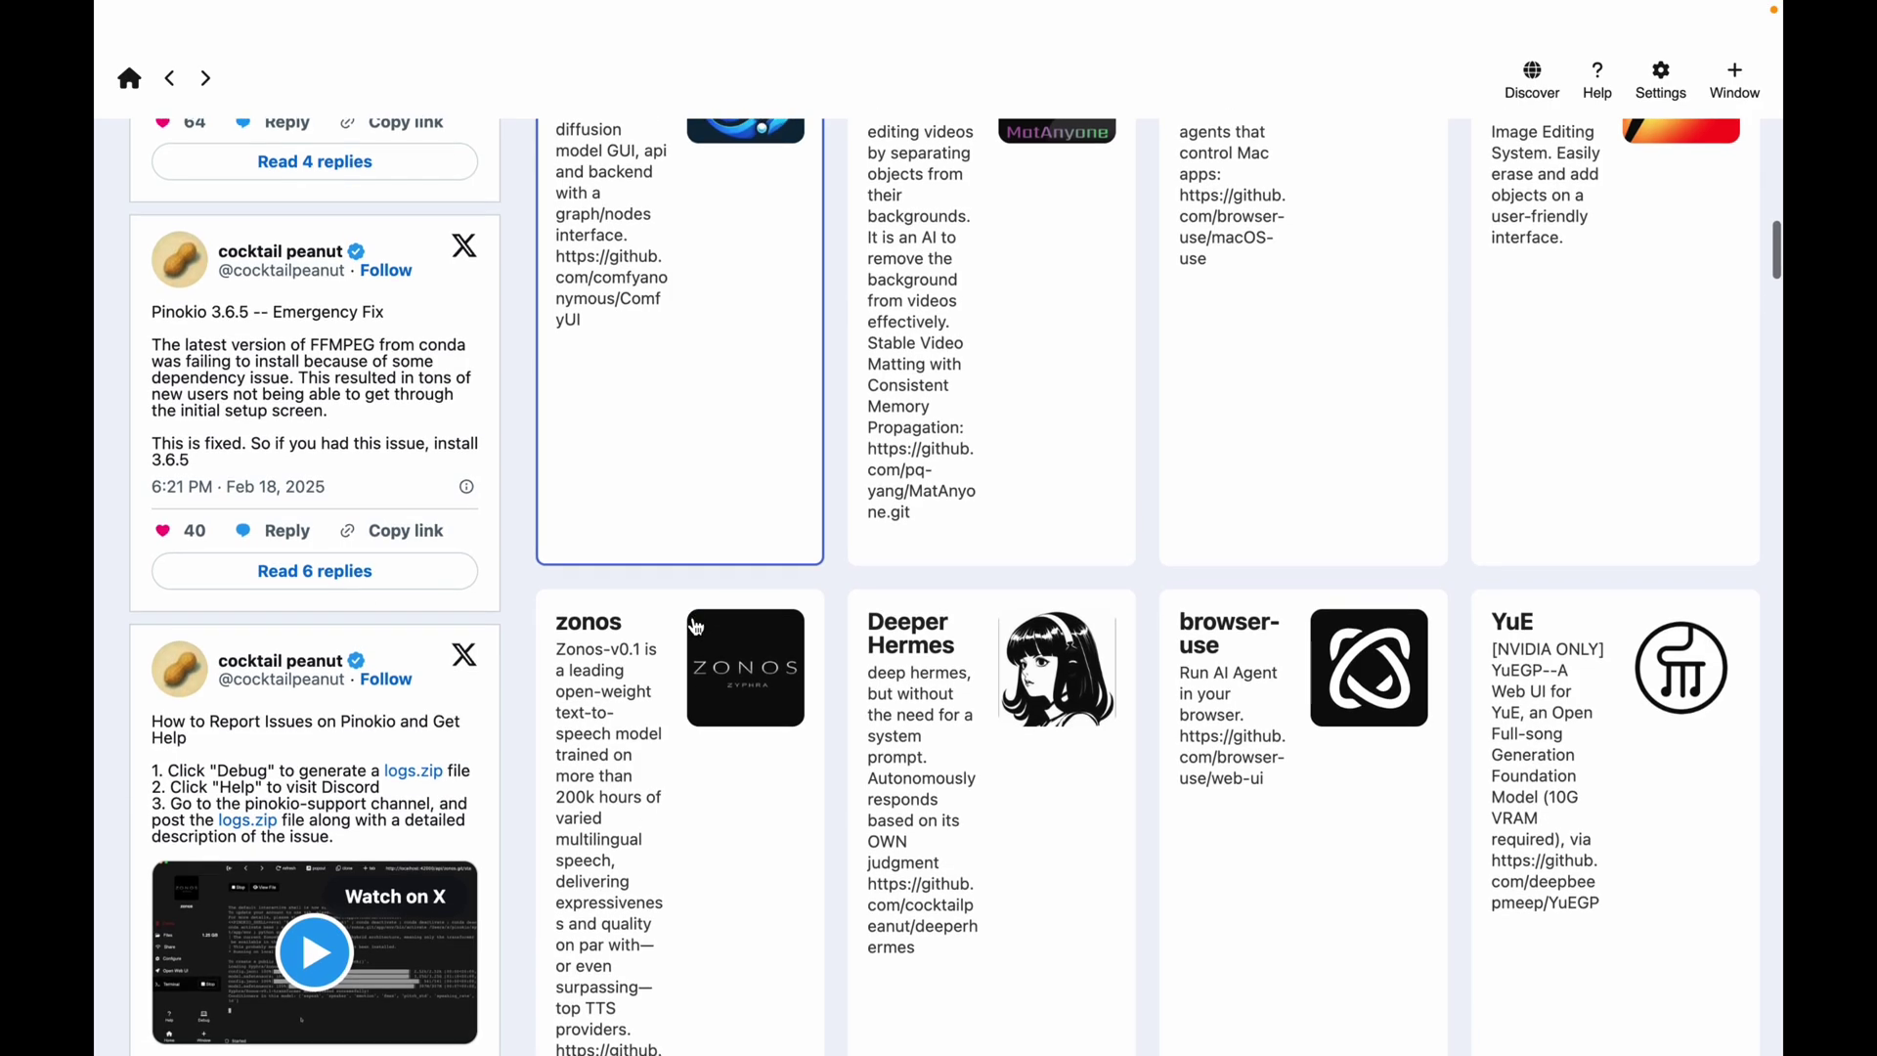
pyautogui.scroll(-4, 696, 627)
pyautogui.scroll(-4, 696, 627)
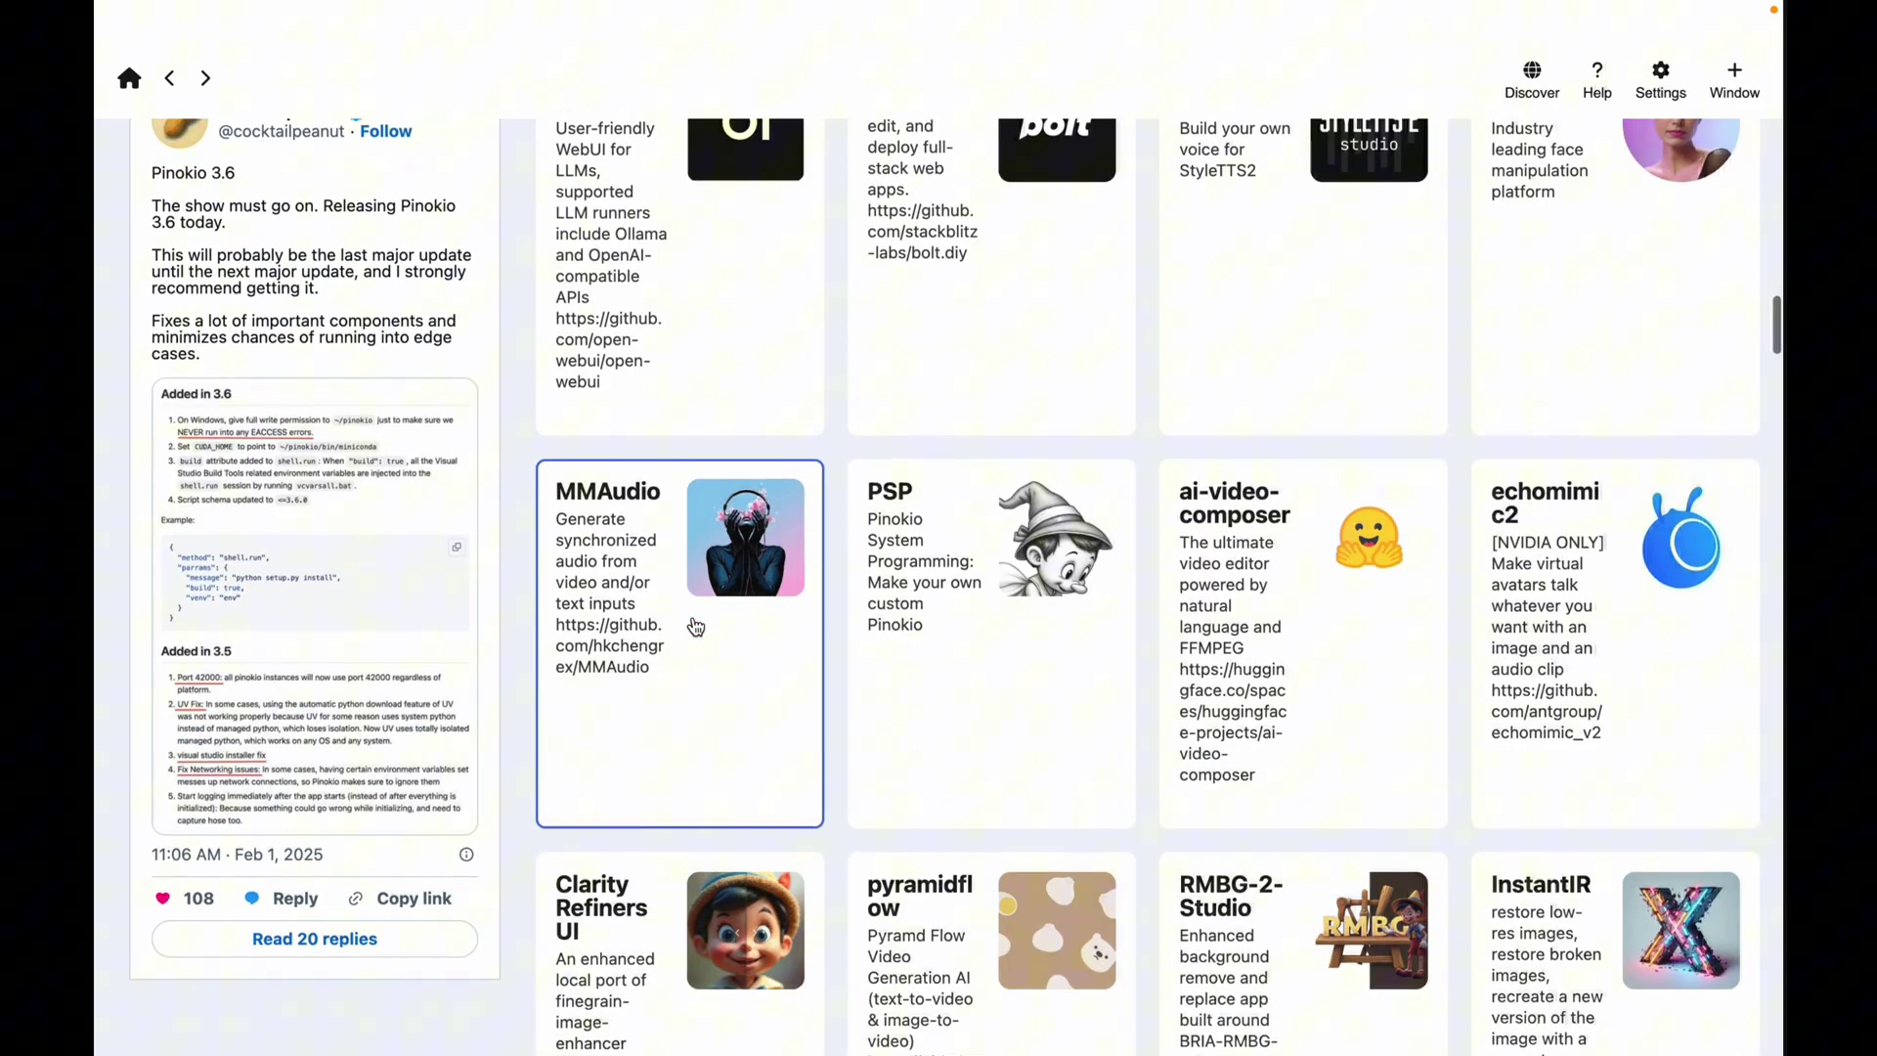
pyautogui.scroll(1, 695, 627)
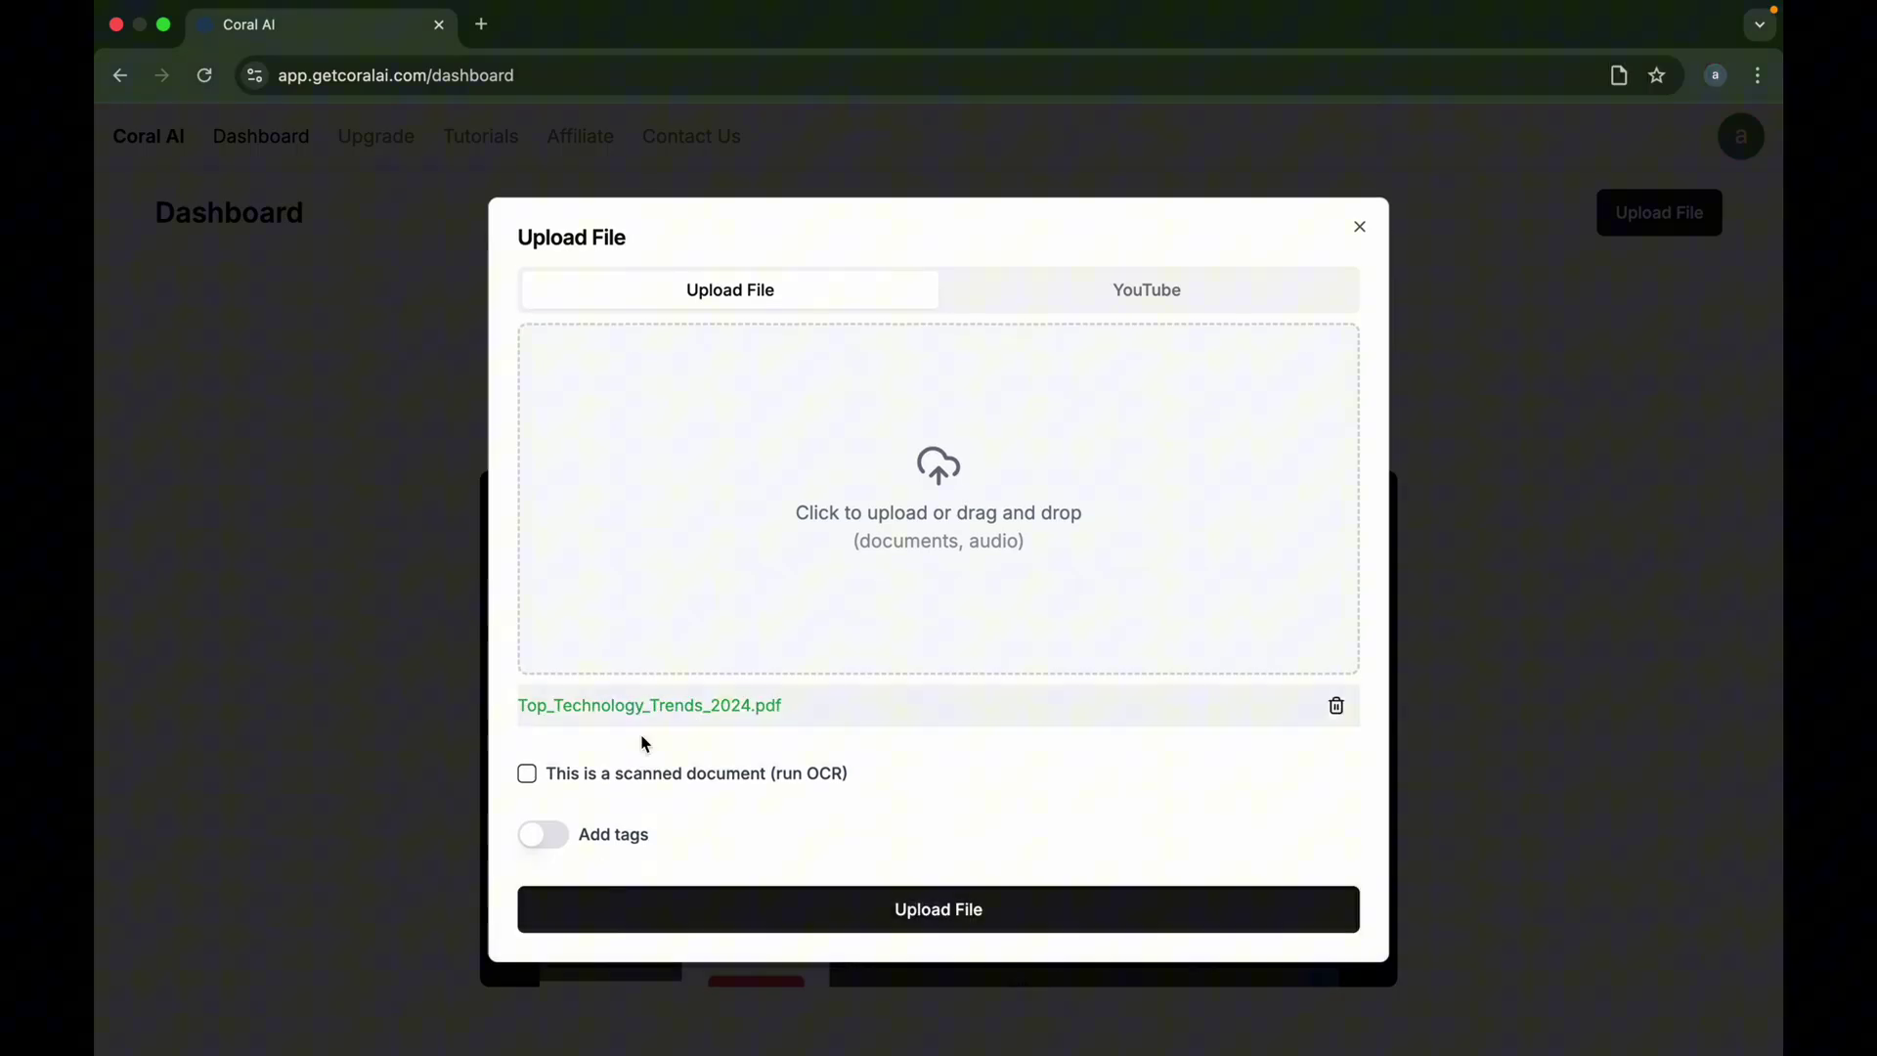
# Upload Top_Technology_Trends_2024.pdf to Coral AI and ask what 2025's next trend will be.
pyautogui.click(629, 925)
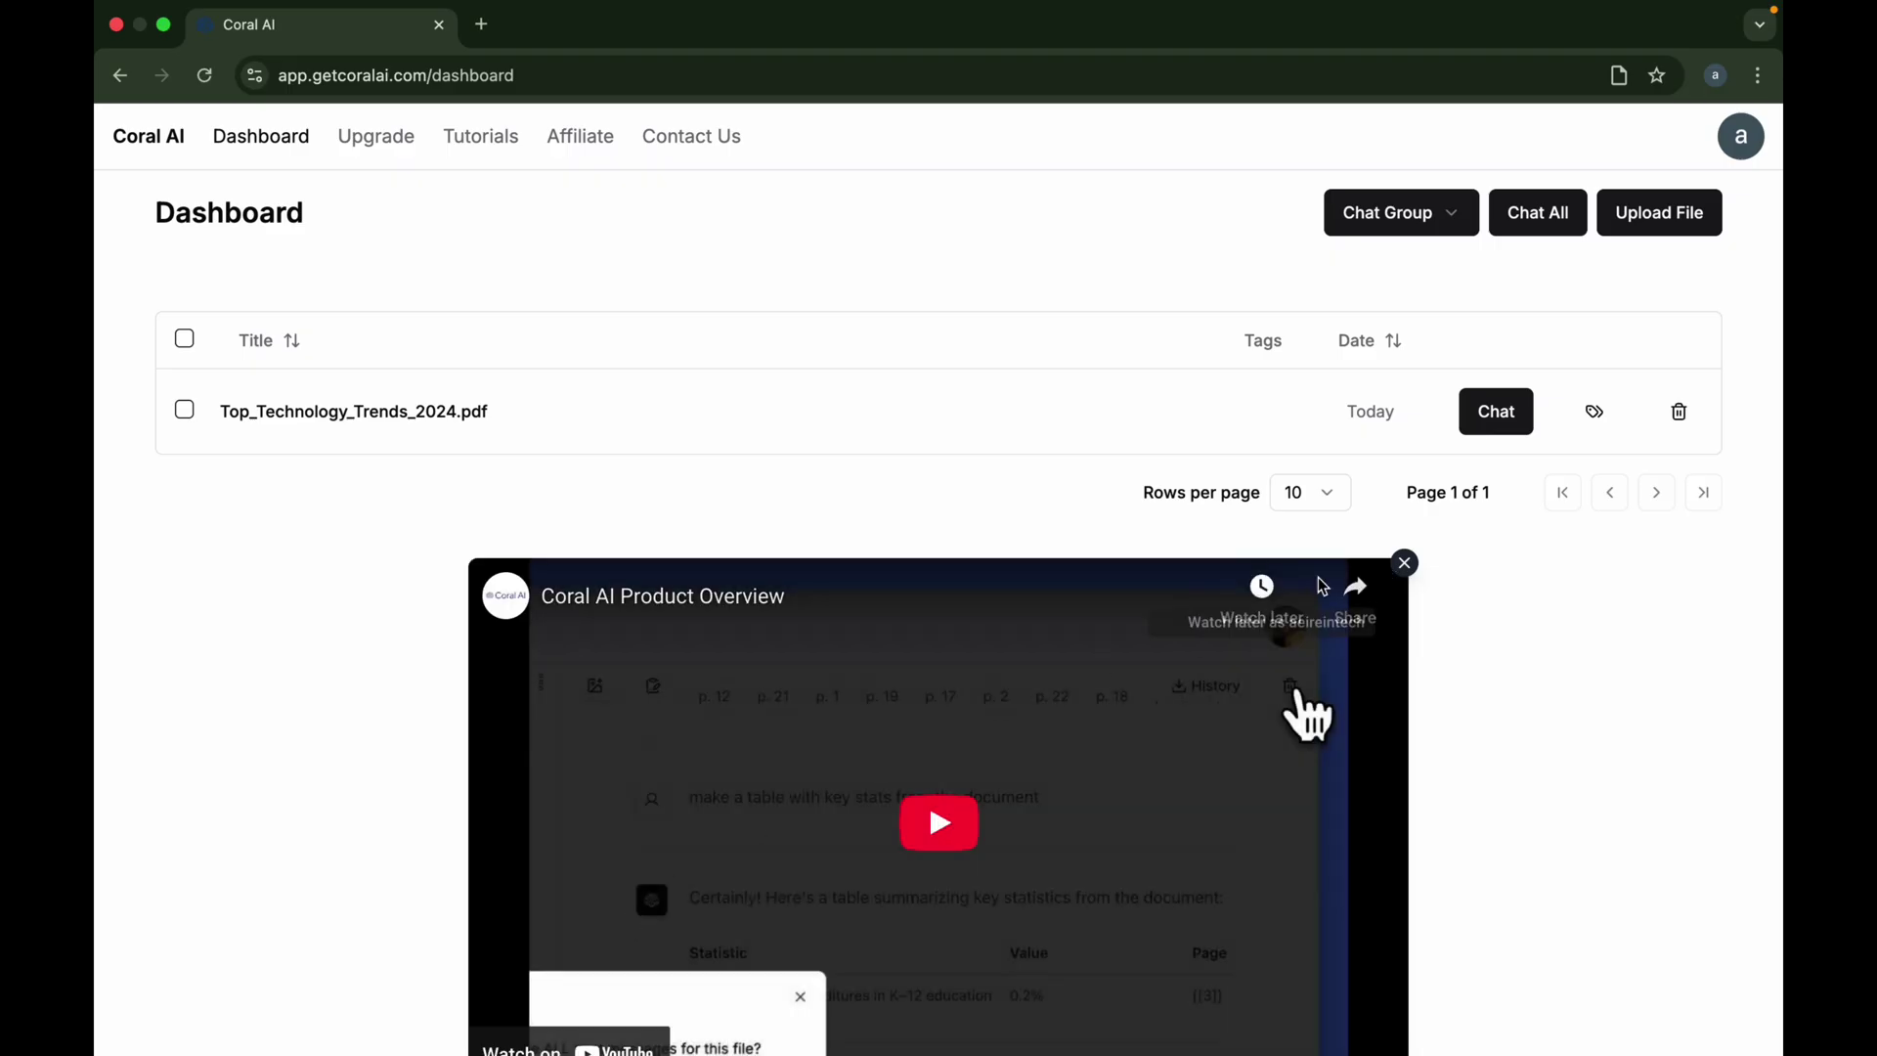
pyautogui.click(1494, 413)
pyautogui.write("what's gonna be the next trend in 2025")
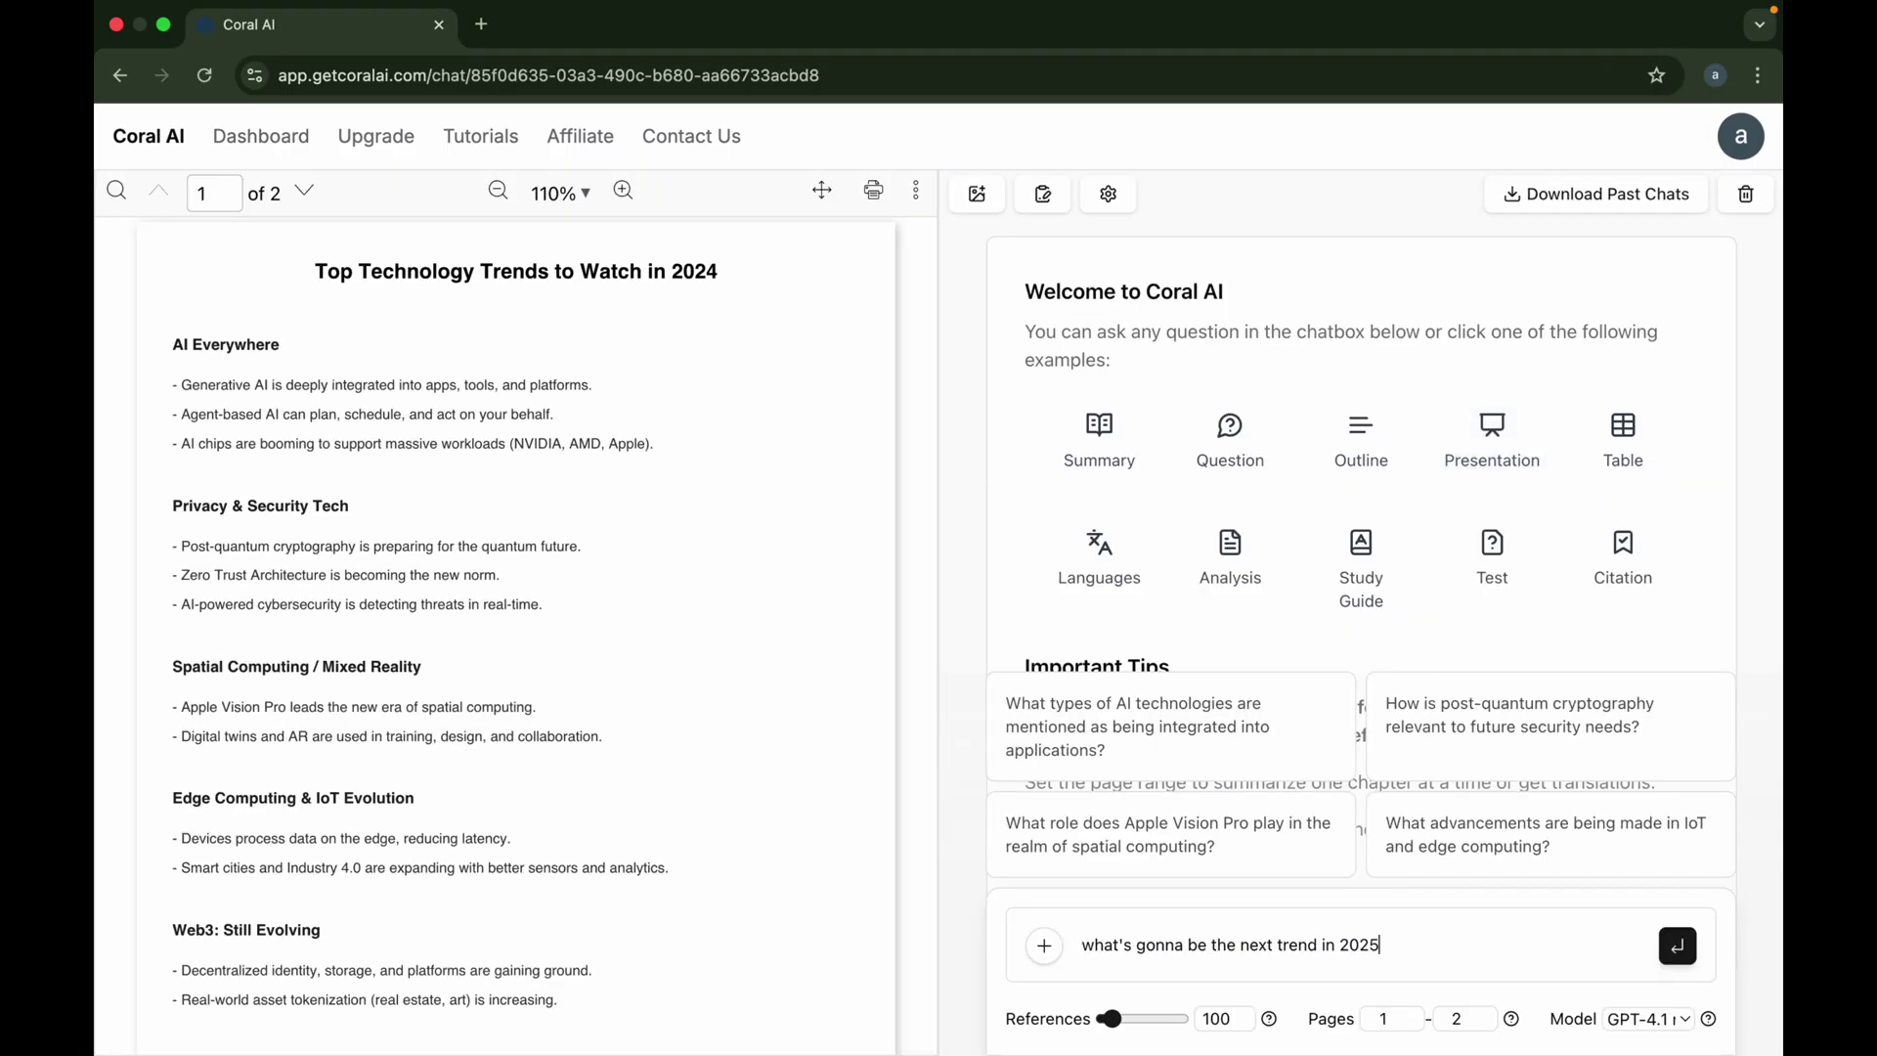
pyautogui.press('Return')
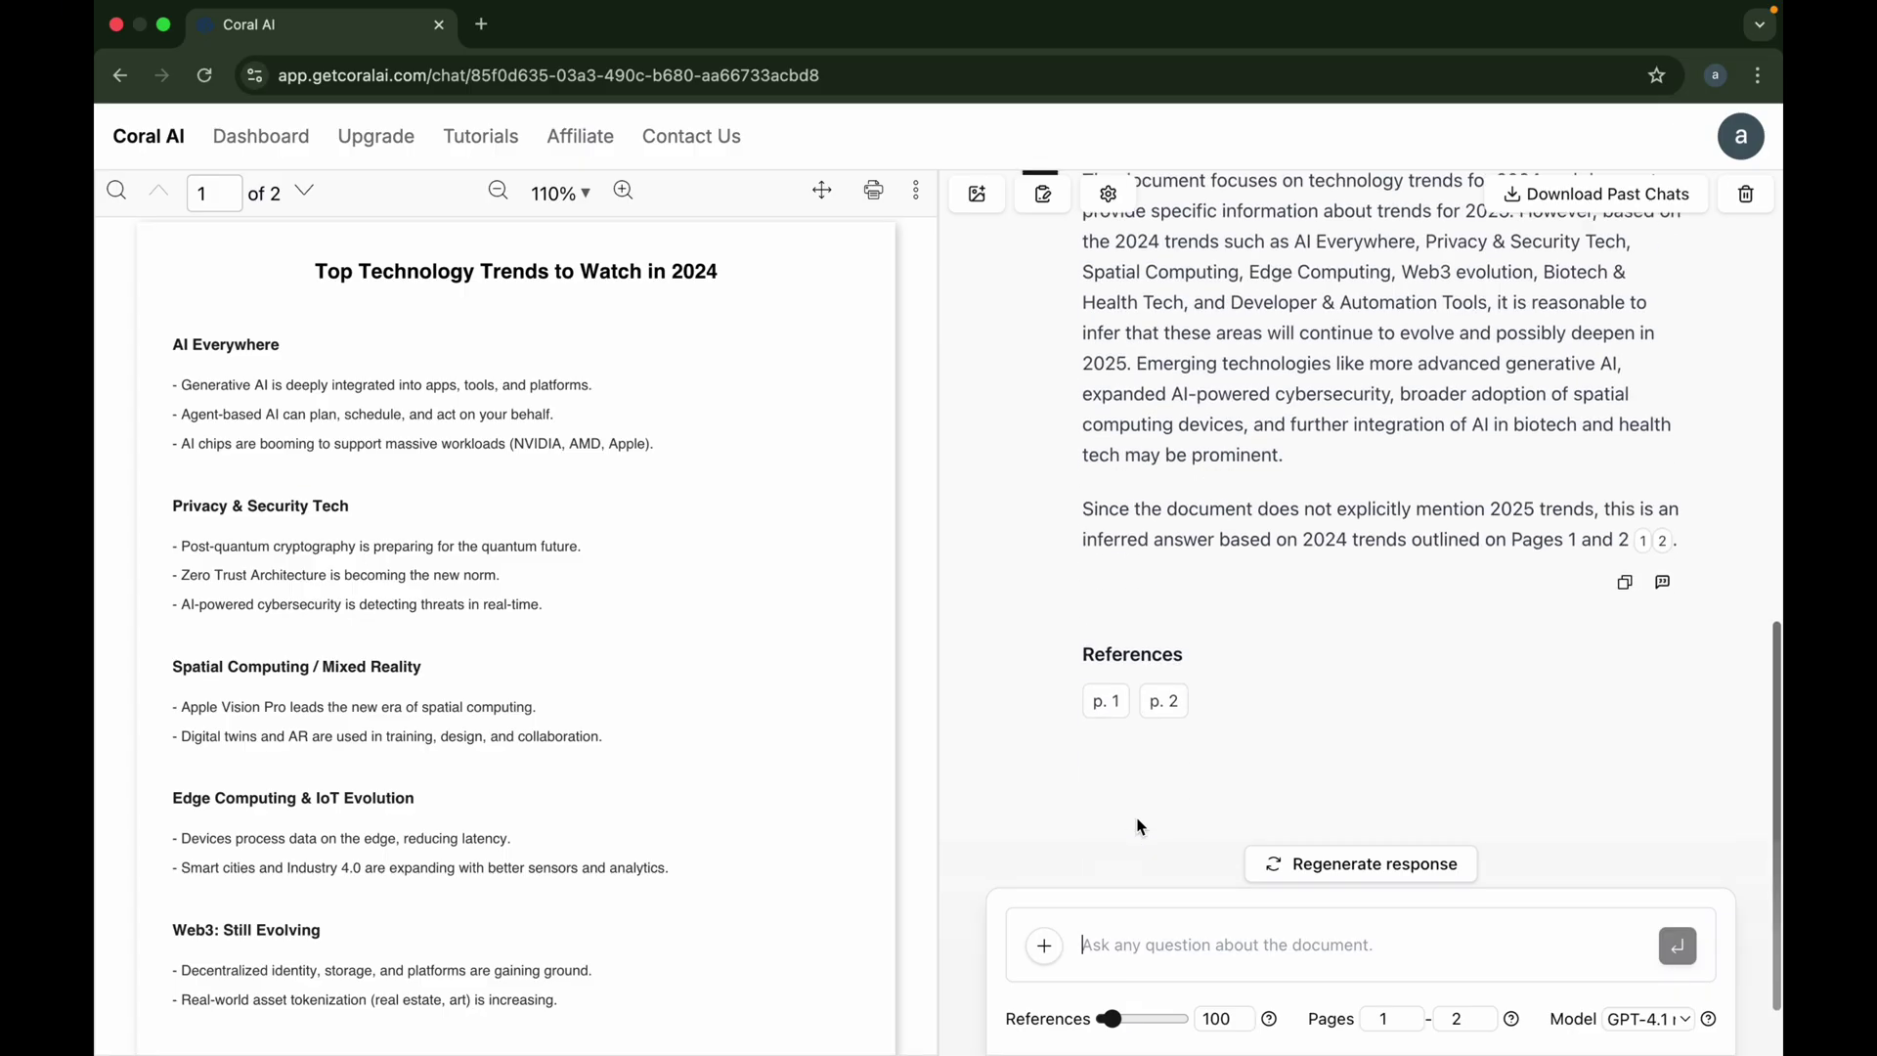
pyautogui.scroll(2, 1137, 826)
pyautogui.scroll(1, 1137, 826)
pyautogui.scroll(-10, 682, 755)
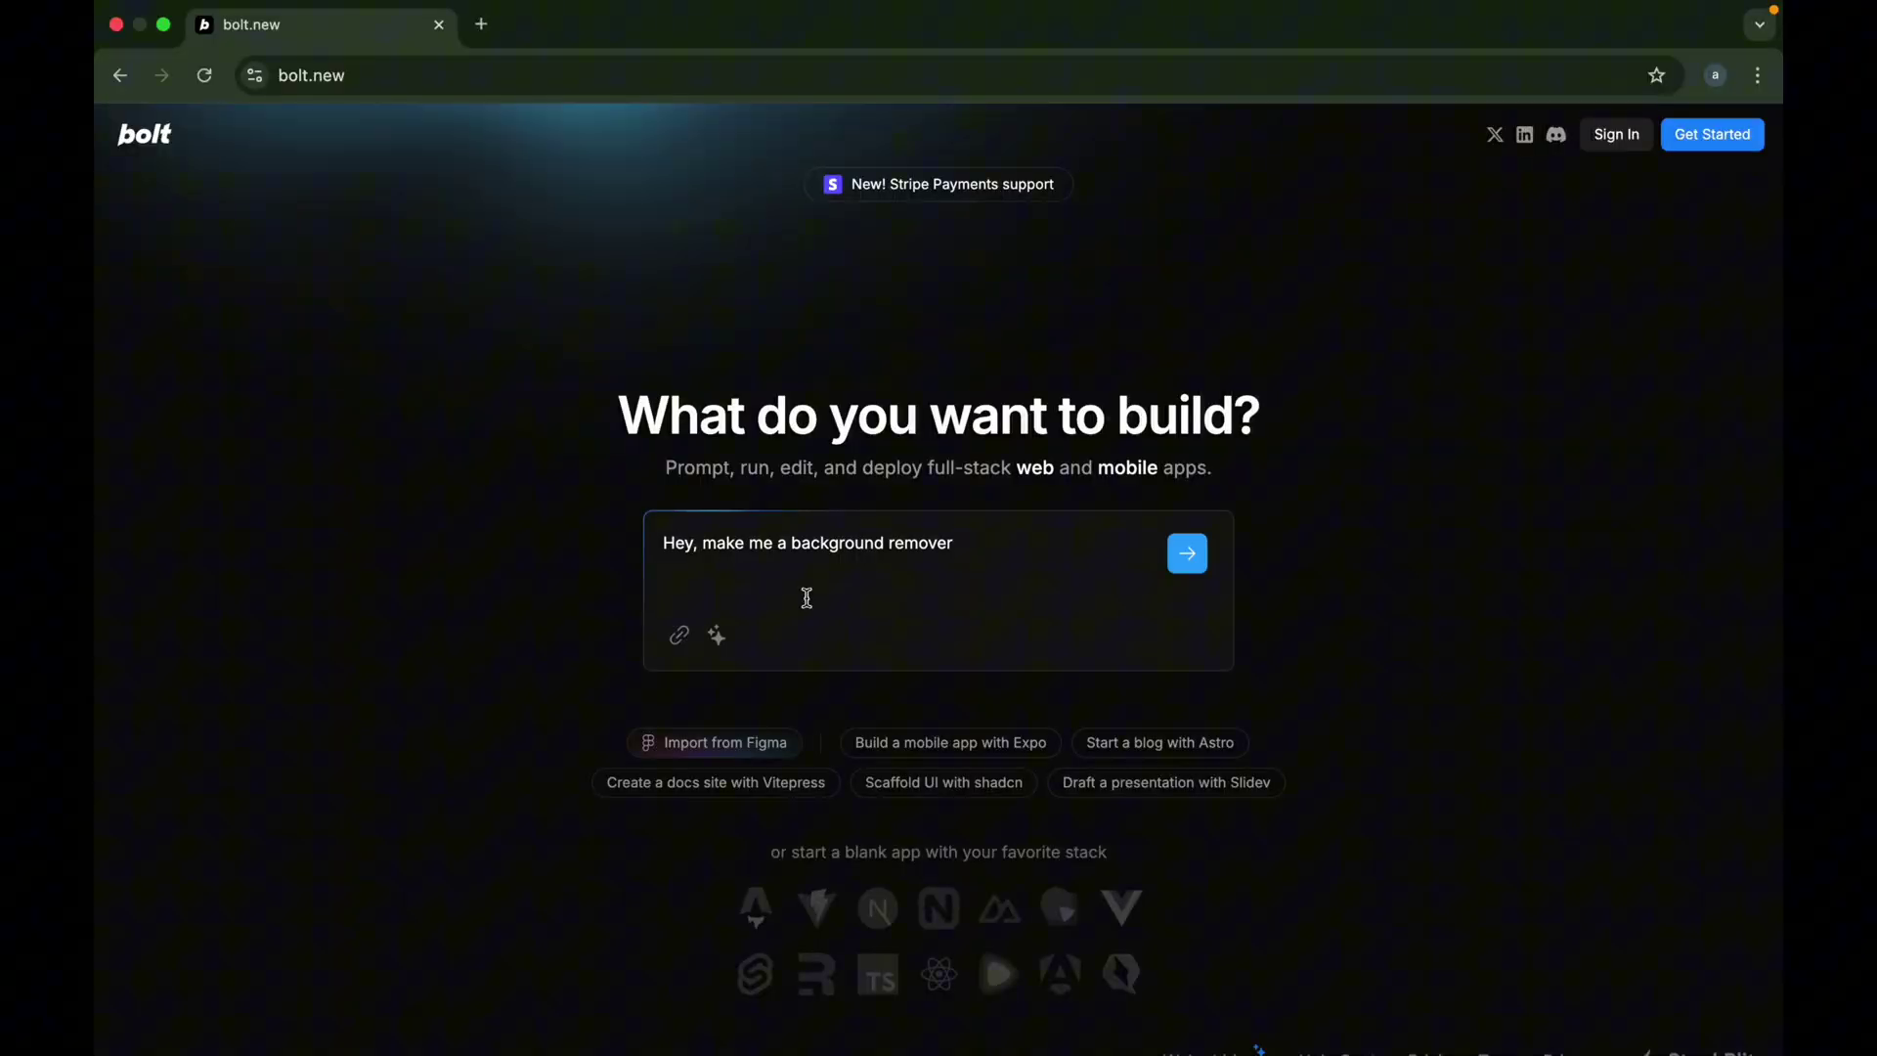
# Request a background remover web app in Bolt.new and add a phone photo to its preview.
pyautogui.click(1188, 554)
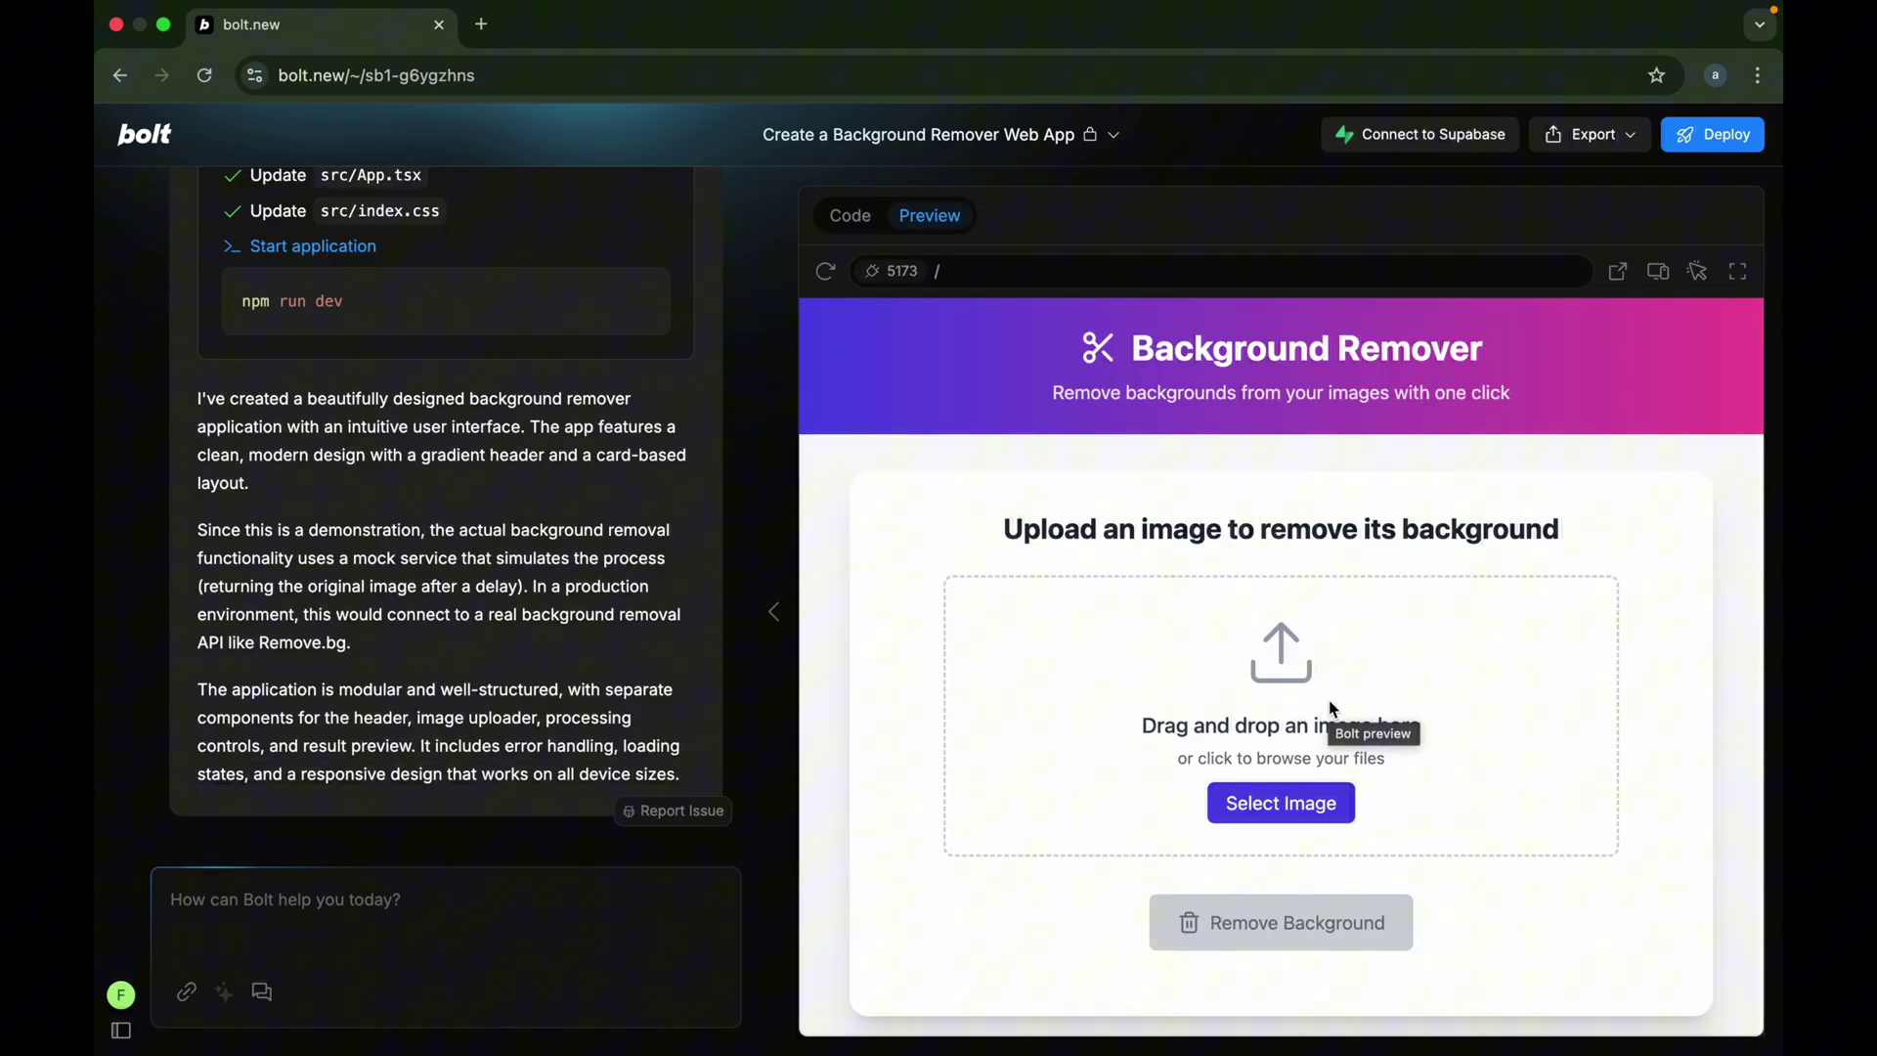
pyautogui.scroll(-2, 1330, 710)
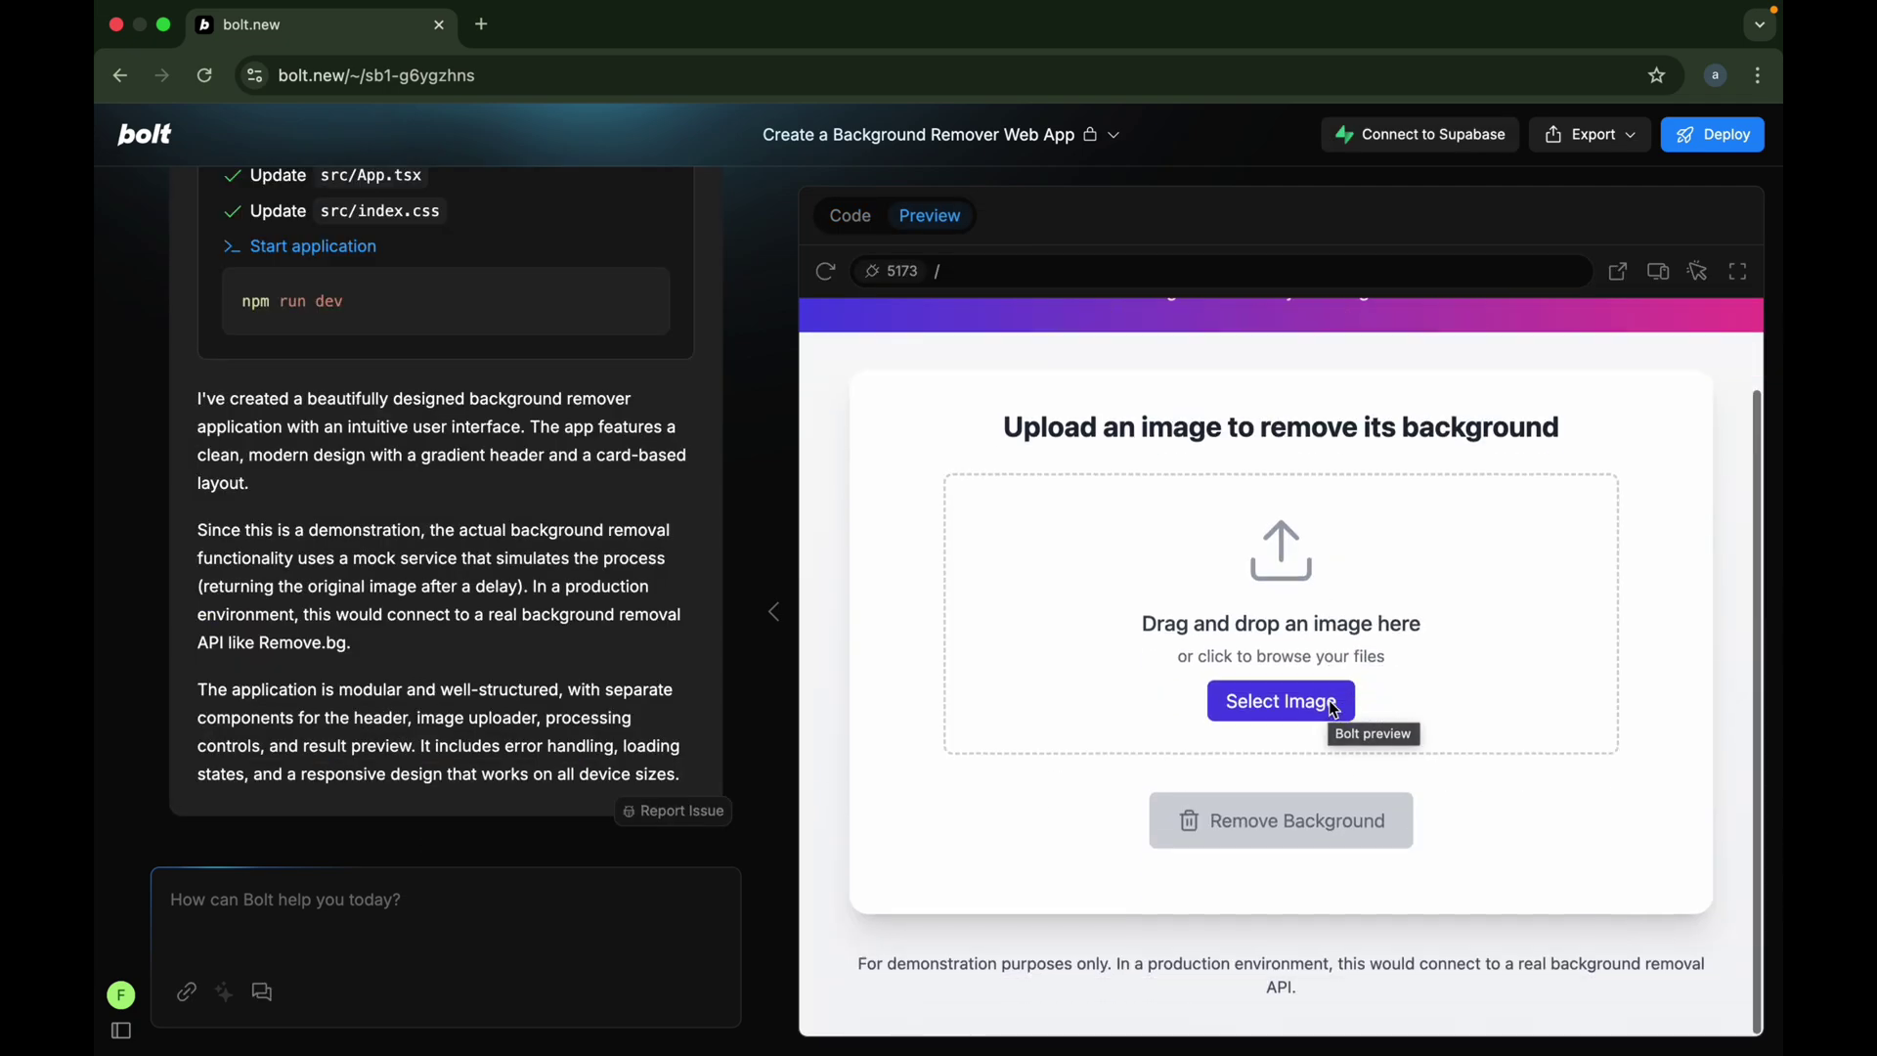
pyautogui.click(1024, 927)
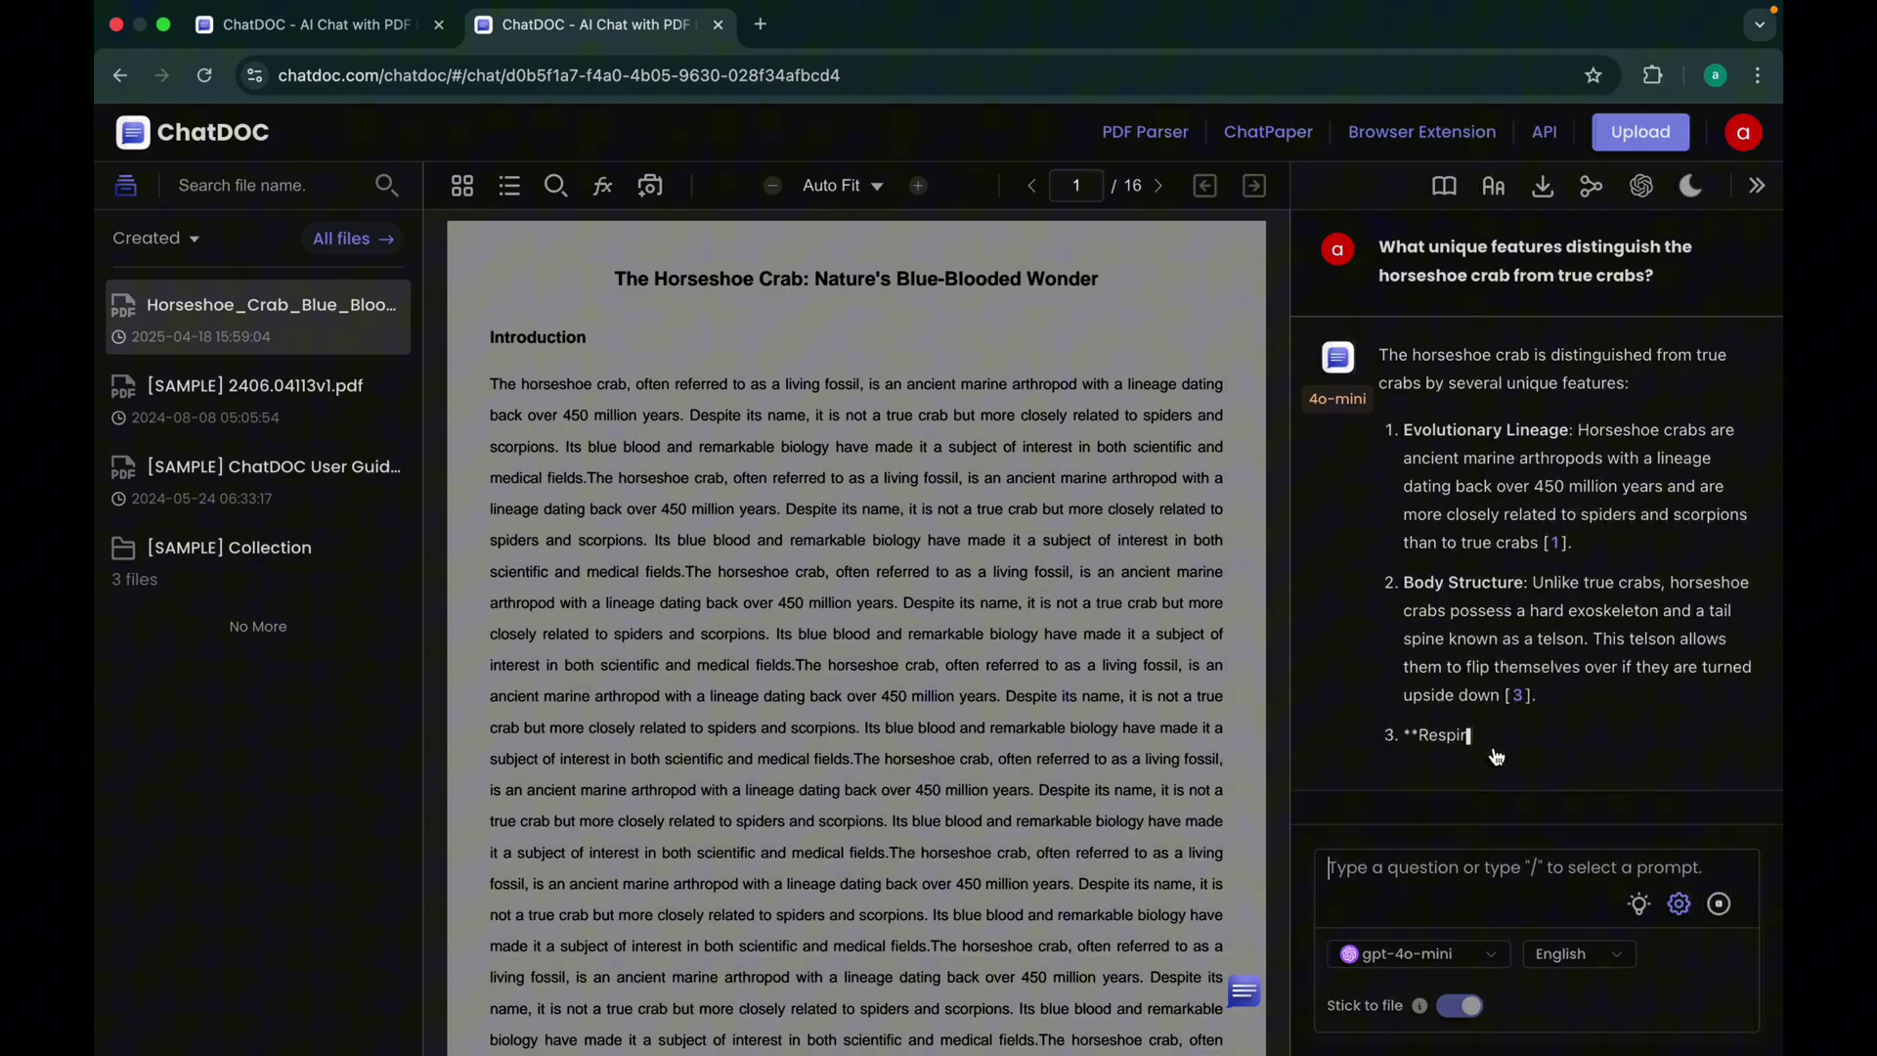
pyautogui.write('what are the keypoints here')
# Ask ChatDOC 'what are the keypoints here' about the horseshoe crab document.
pyautogui.press('Return')
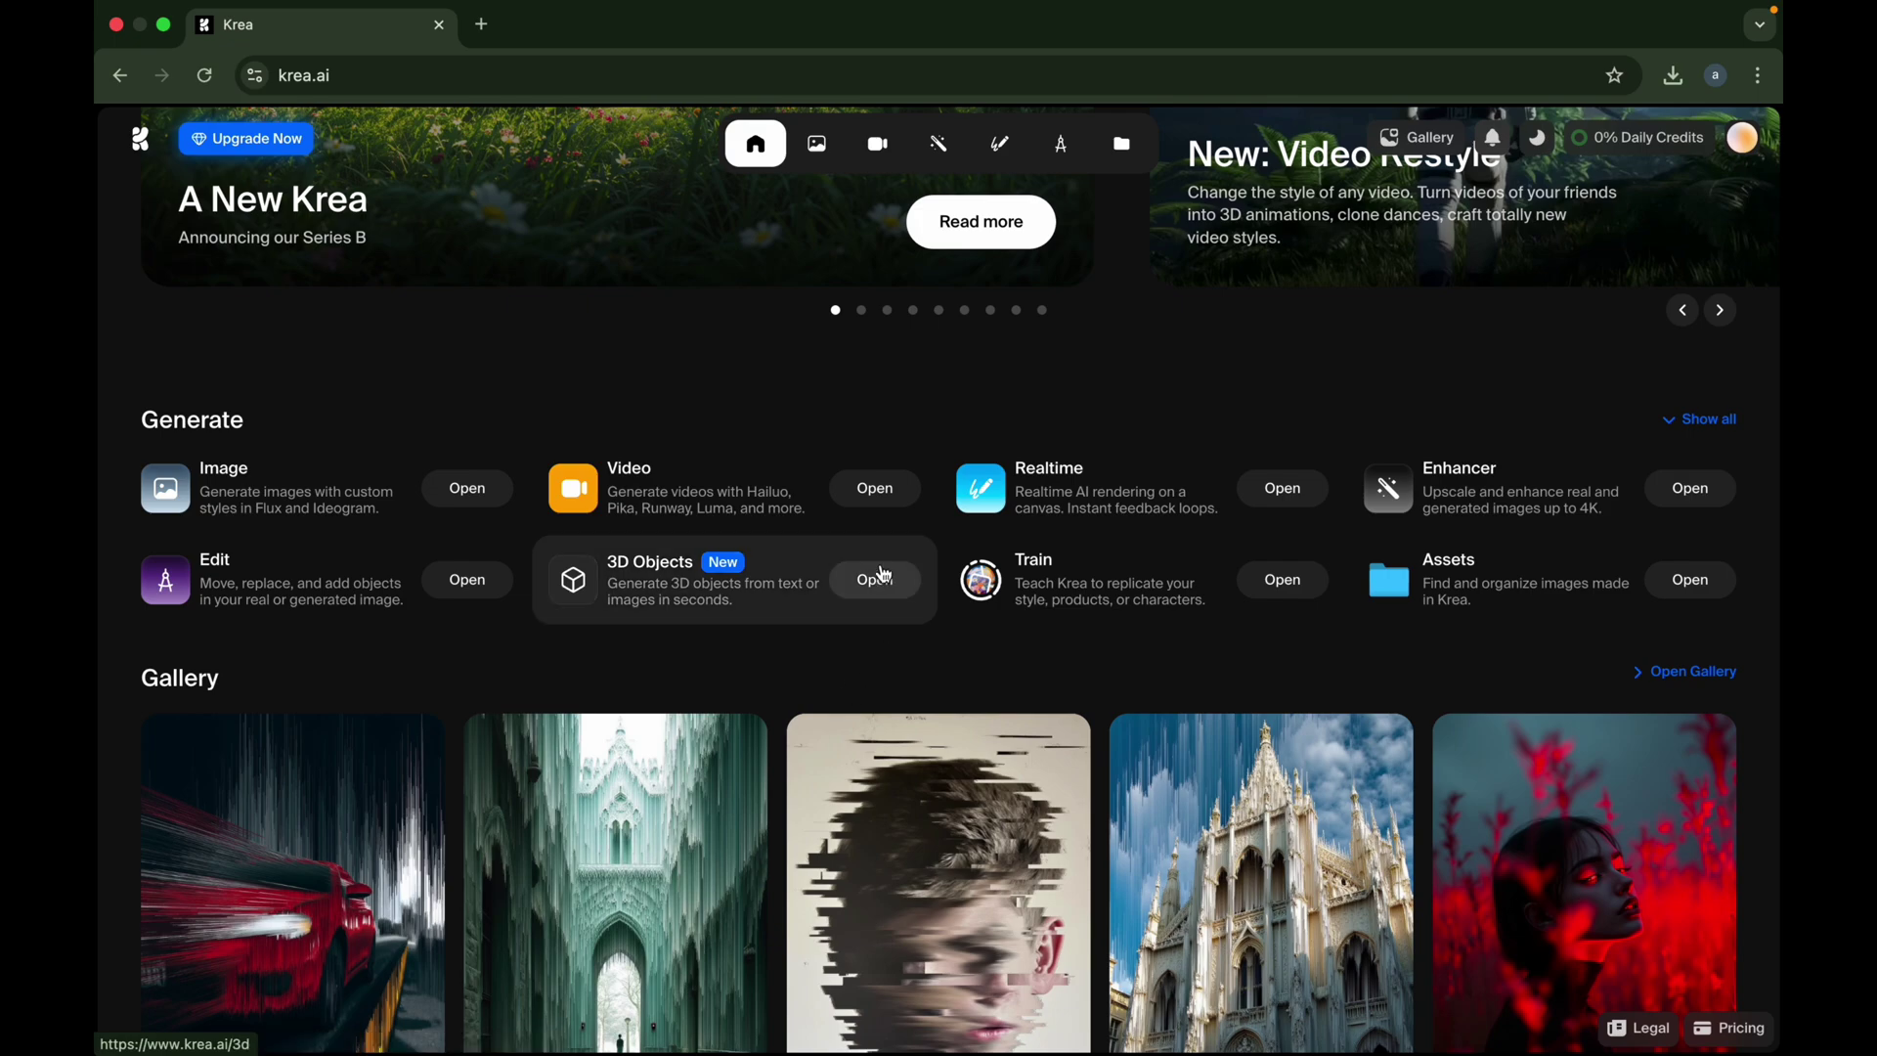
# Open Krea's 3D Objects generator to convert the mouse-on-cake image.
pyautogui.click(874, 579)
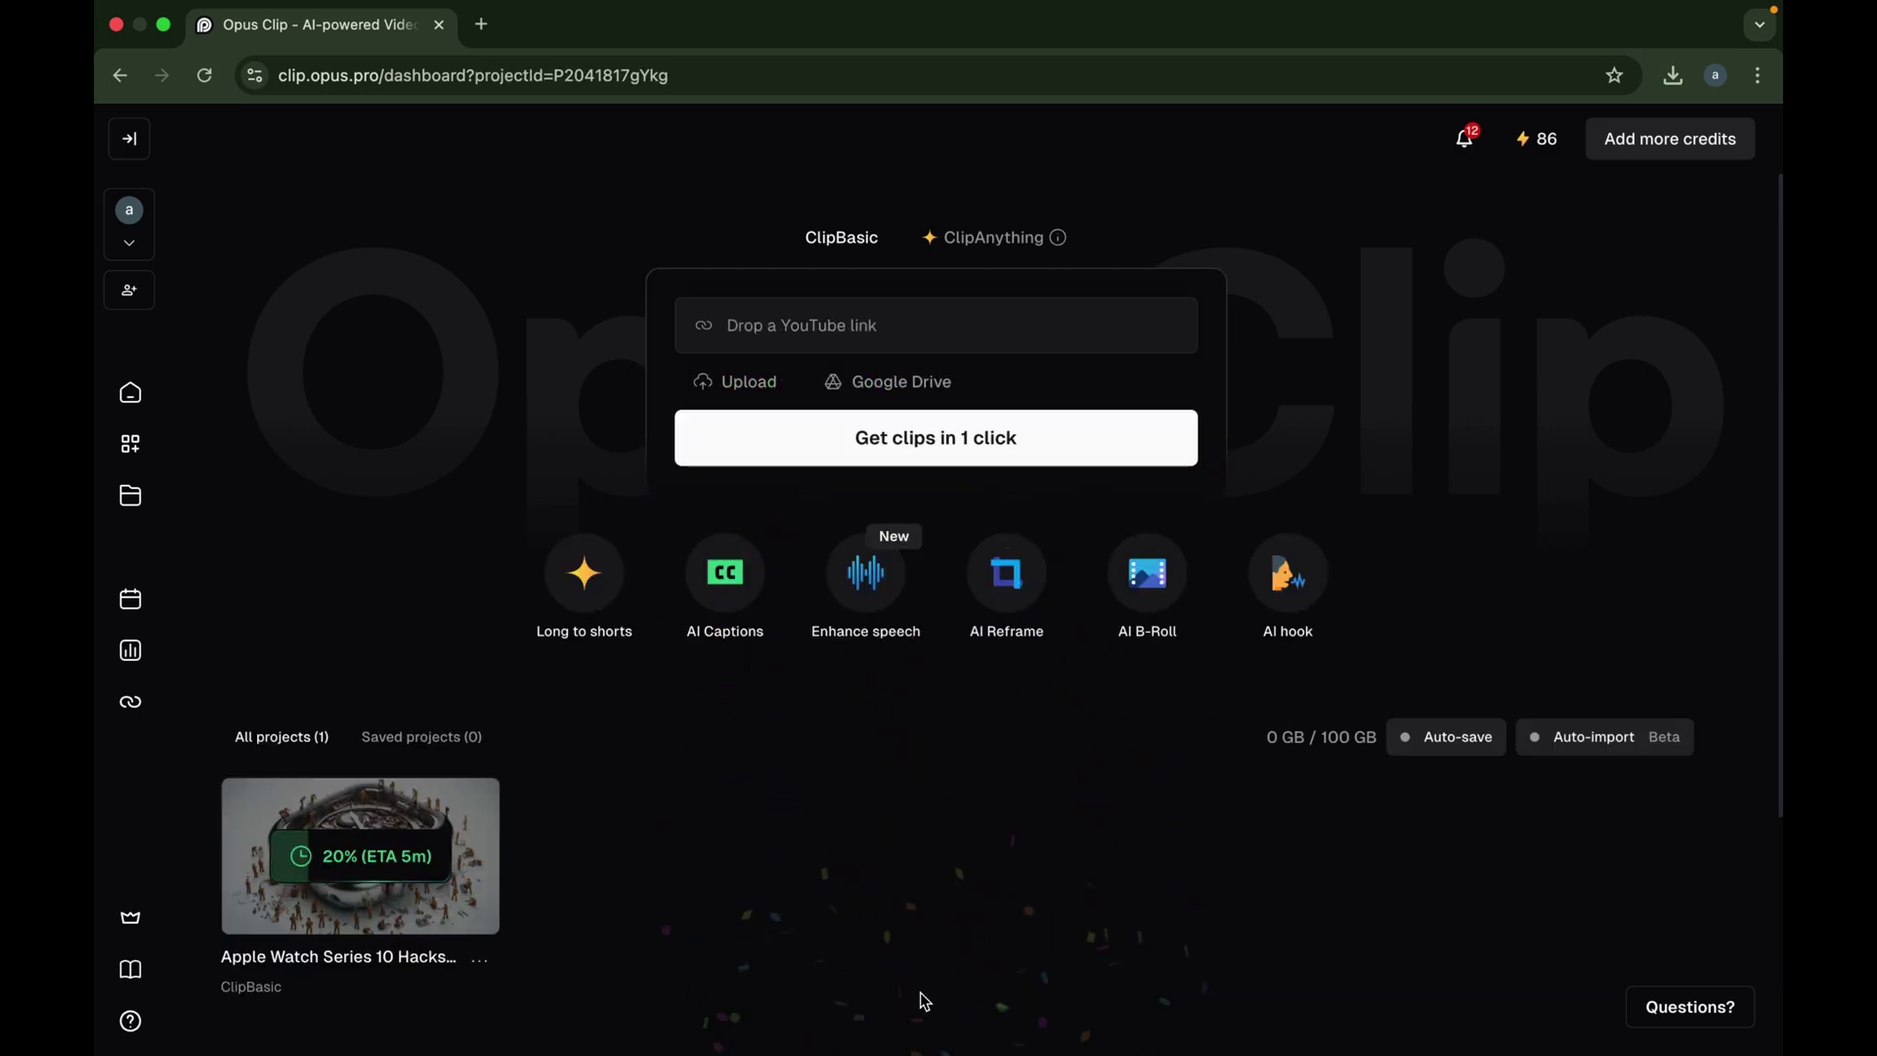
pyautogui.scroll(-3, 694, 897)
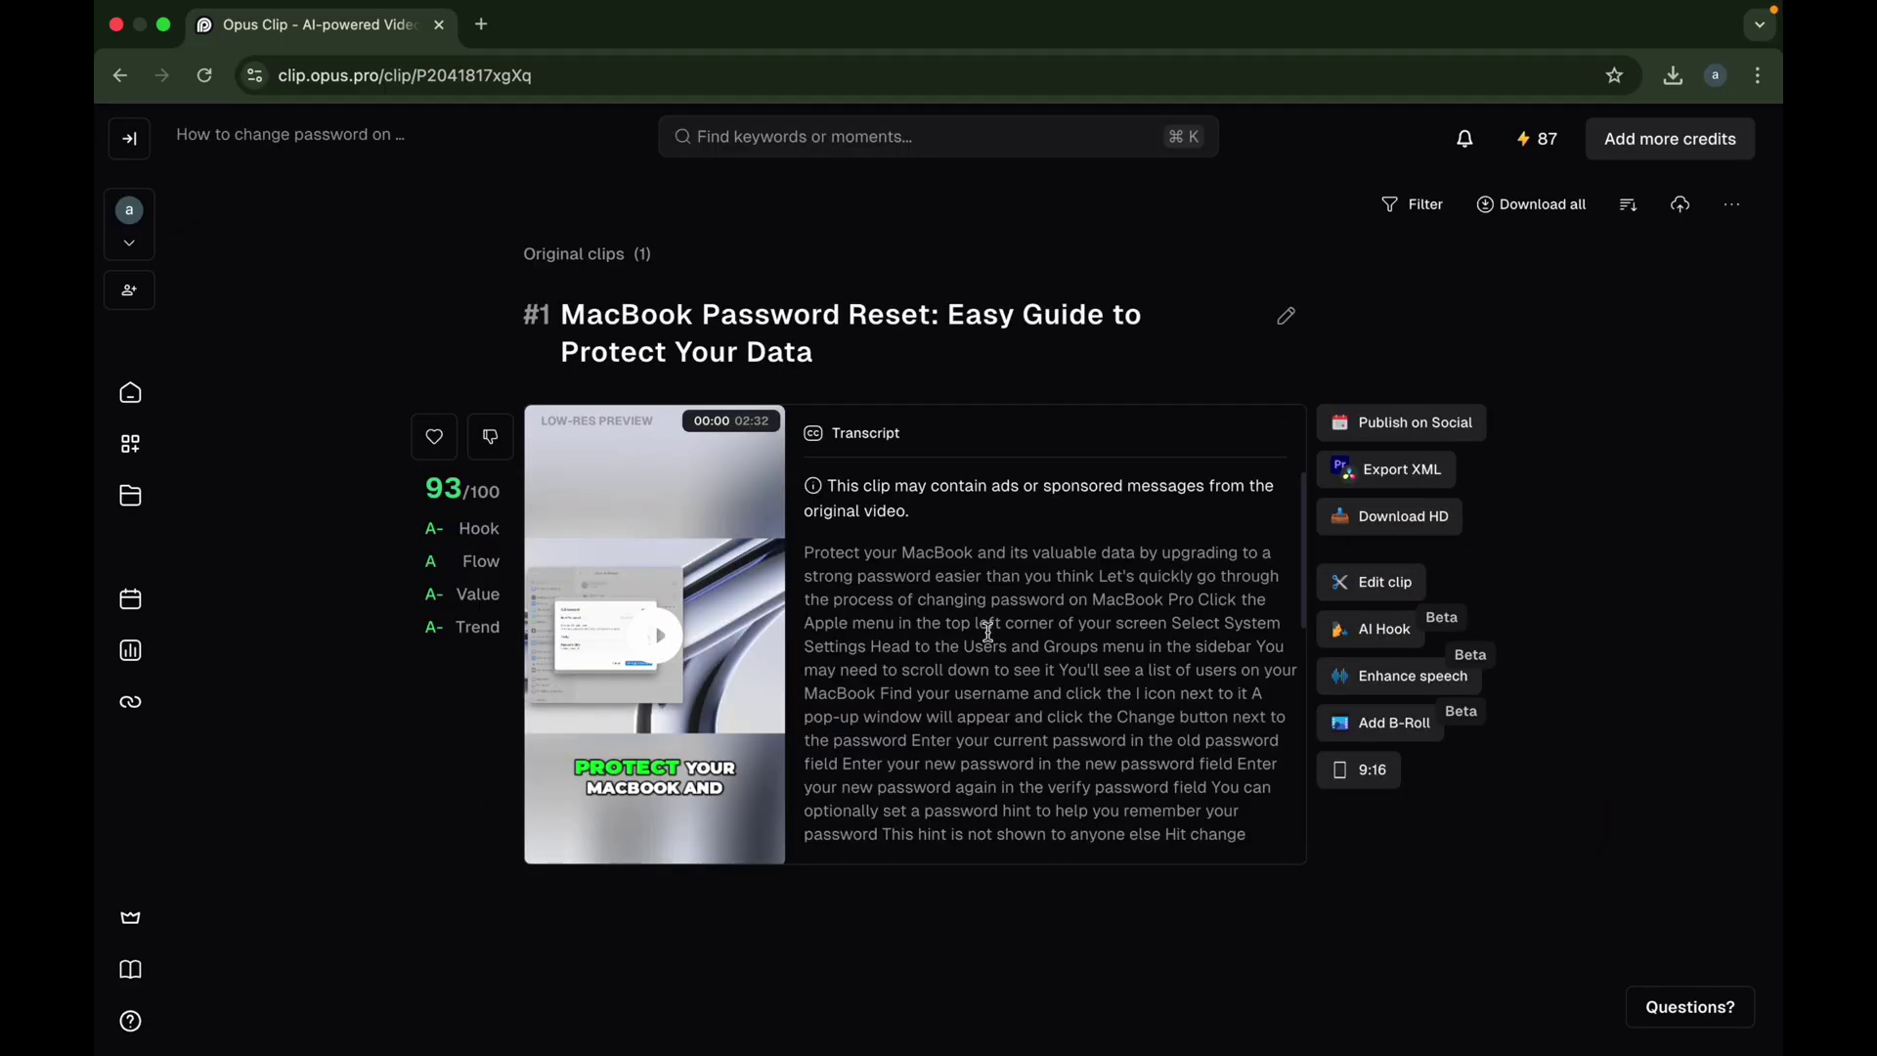
pyautogui.scroll(-2, 978, 695)
pyautogui.scroll(-5, 979, 695)
pyautogui.scroll(-5, 979, 695)
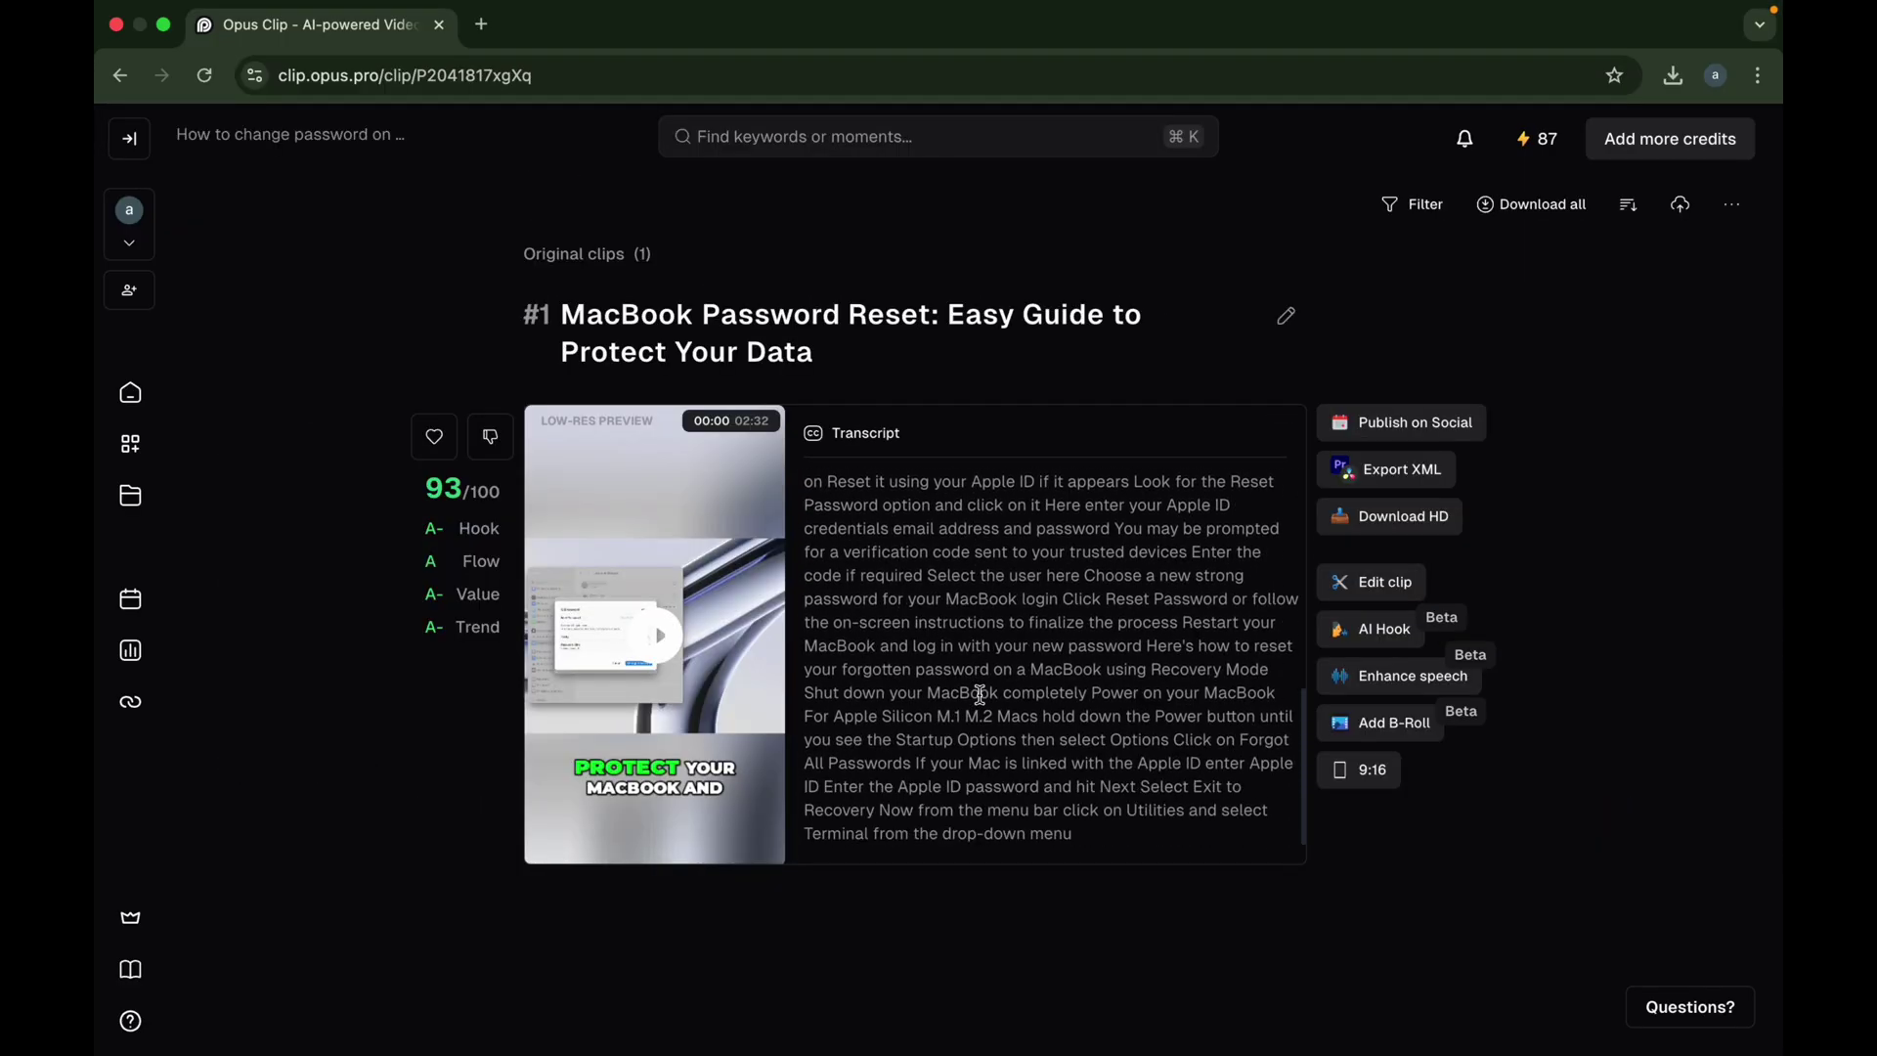
pyautogui.scroll(10, 977, 696)
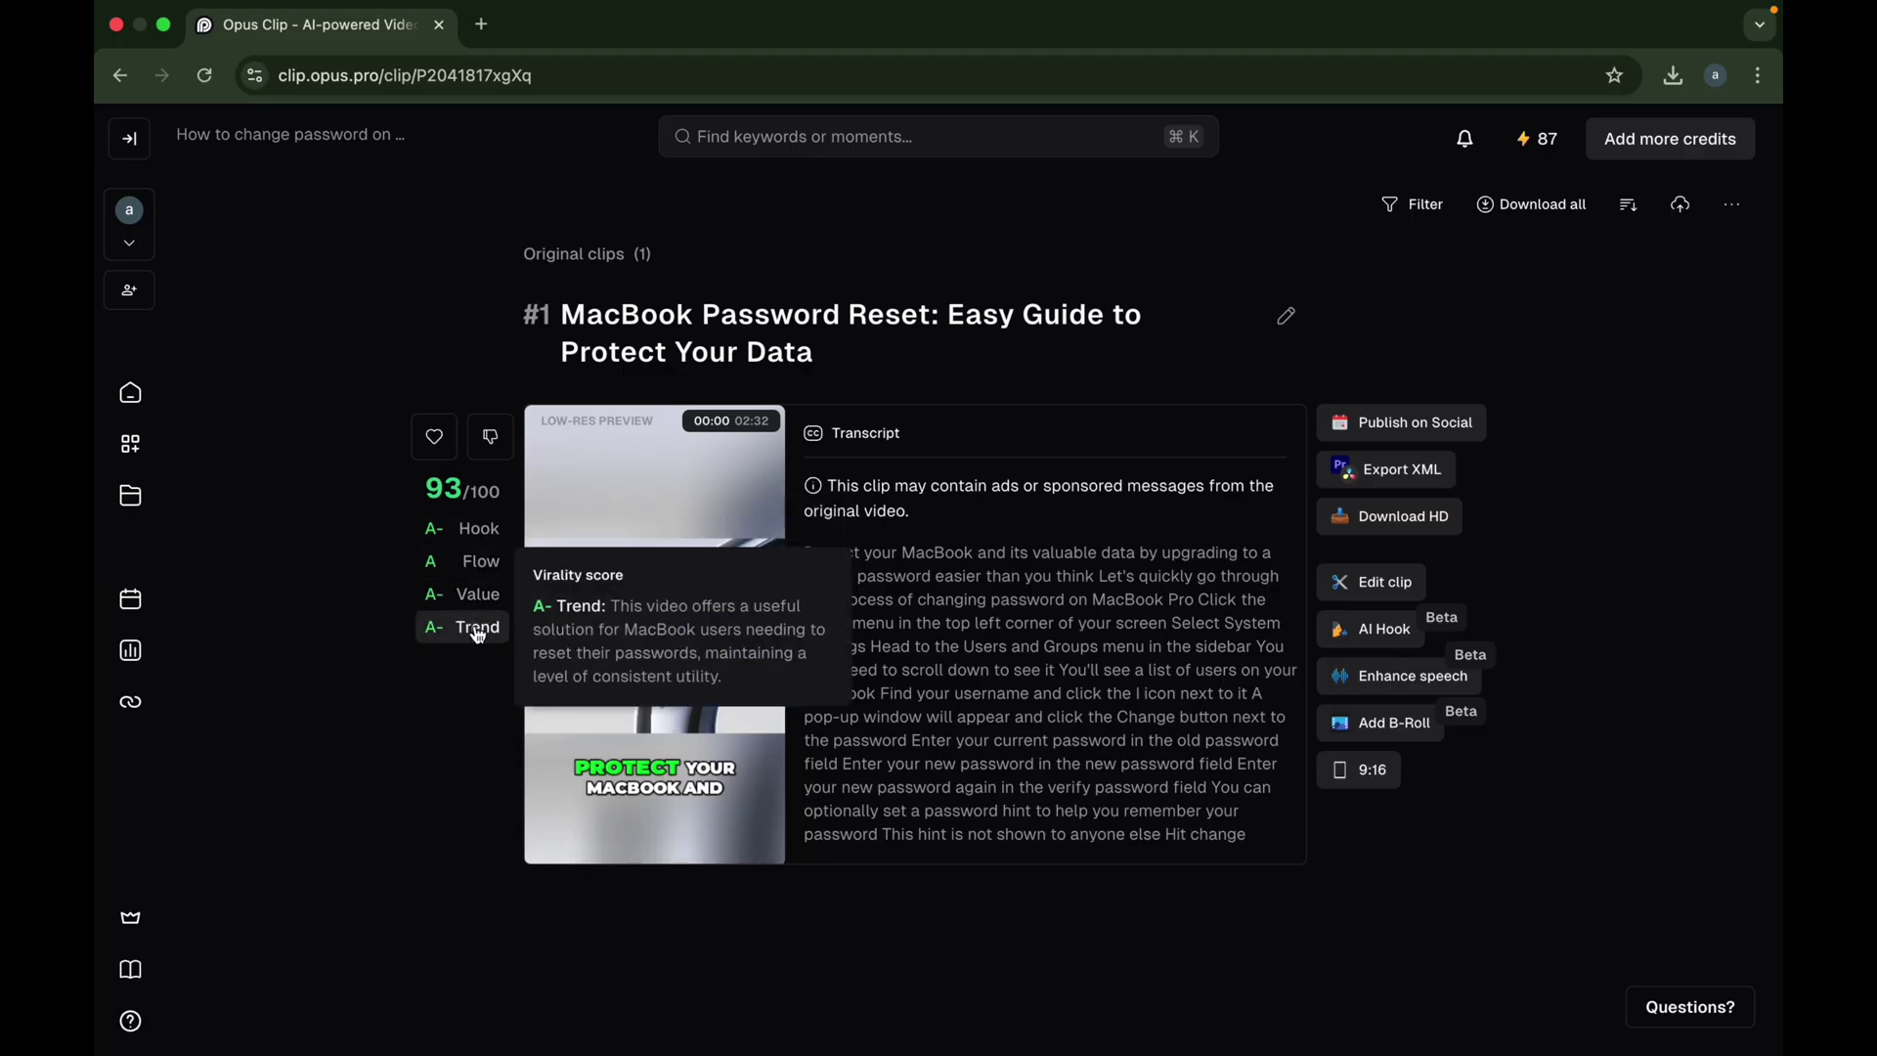
pyautogui.scroll(-10, 879, 598)
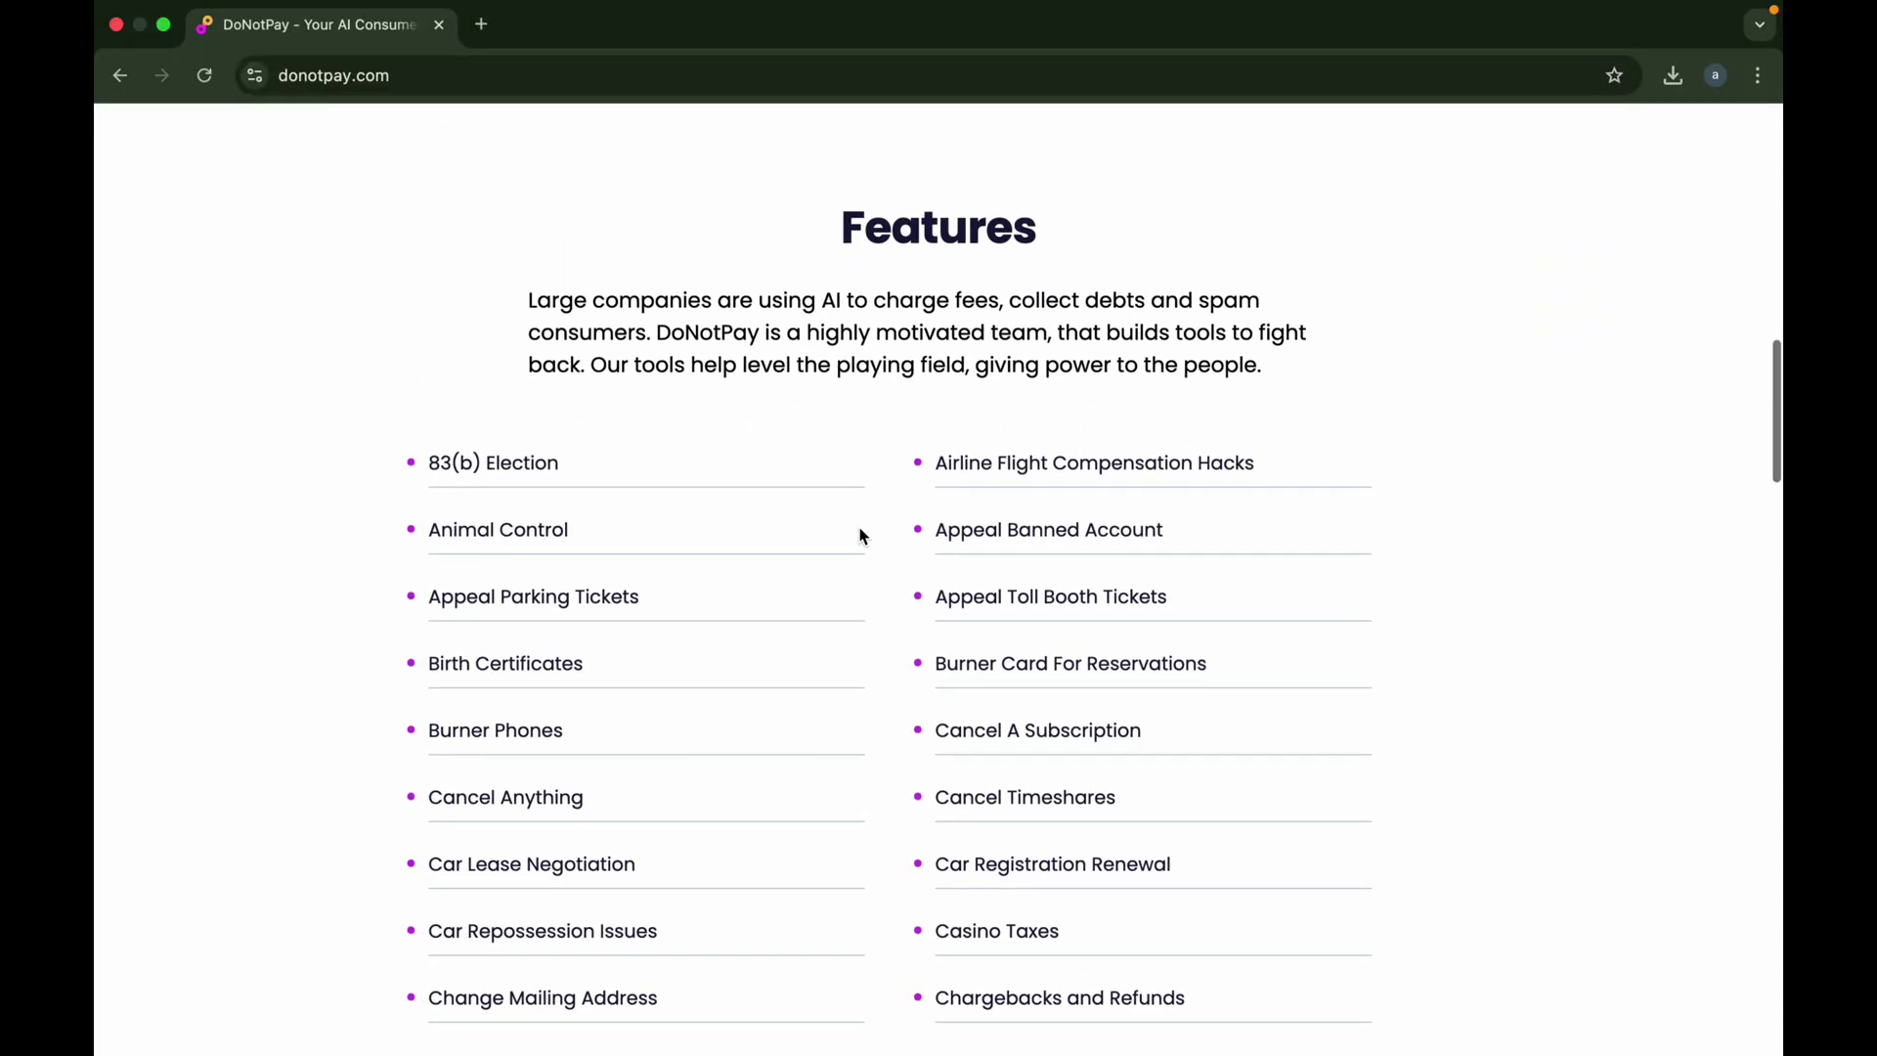
pyautogui.scroll(-3, 860, 529)
pyautogui.scroll(1, 861, 531)
pyautogui.scroll(1, 862, 537)
pyautogui.scroll(1, 861, 537)
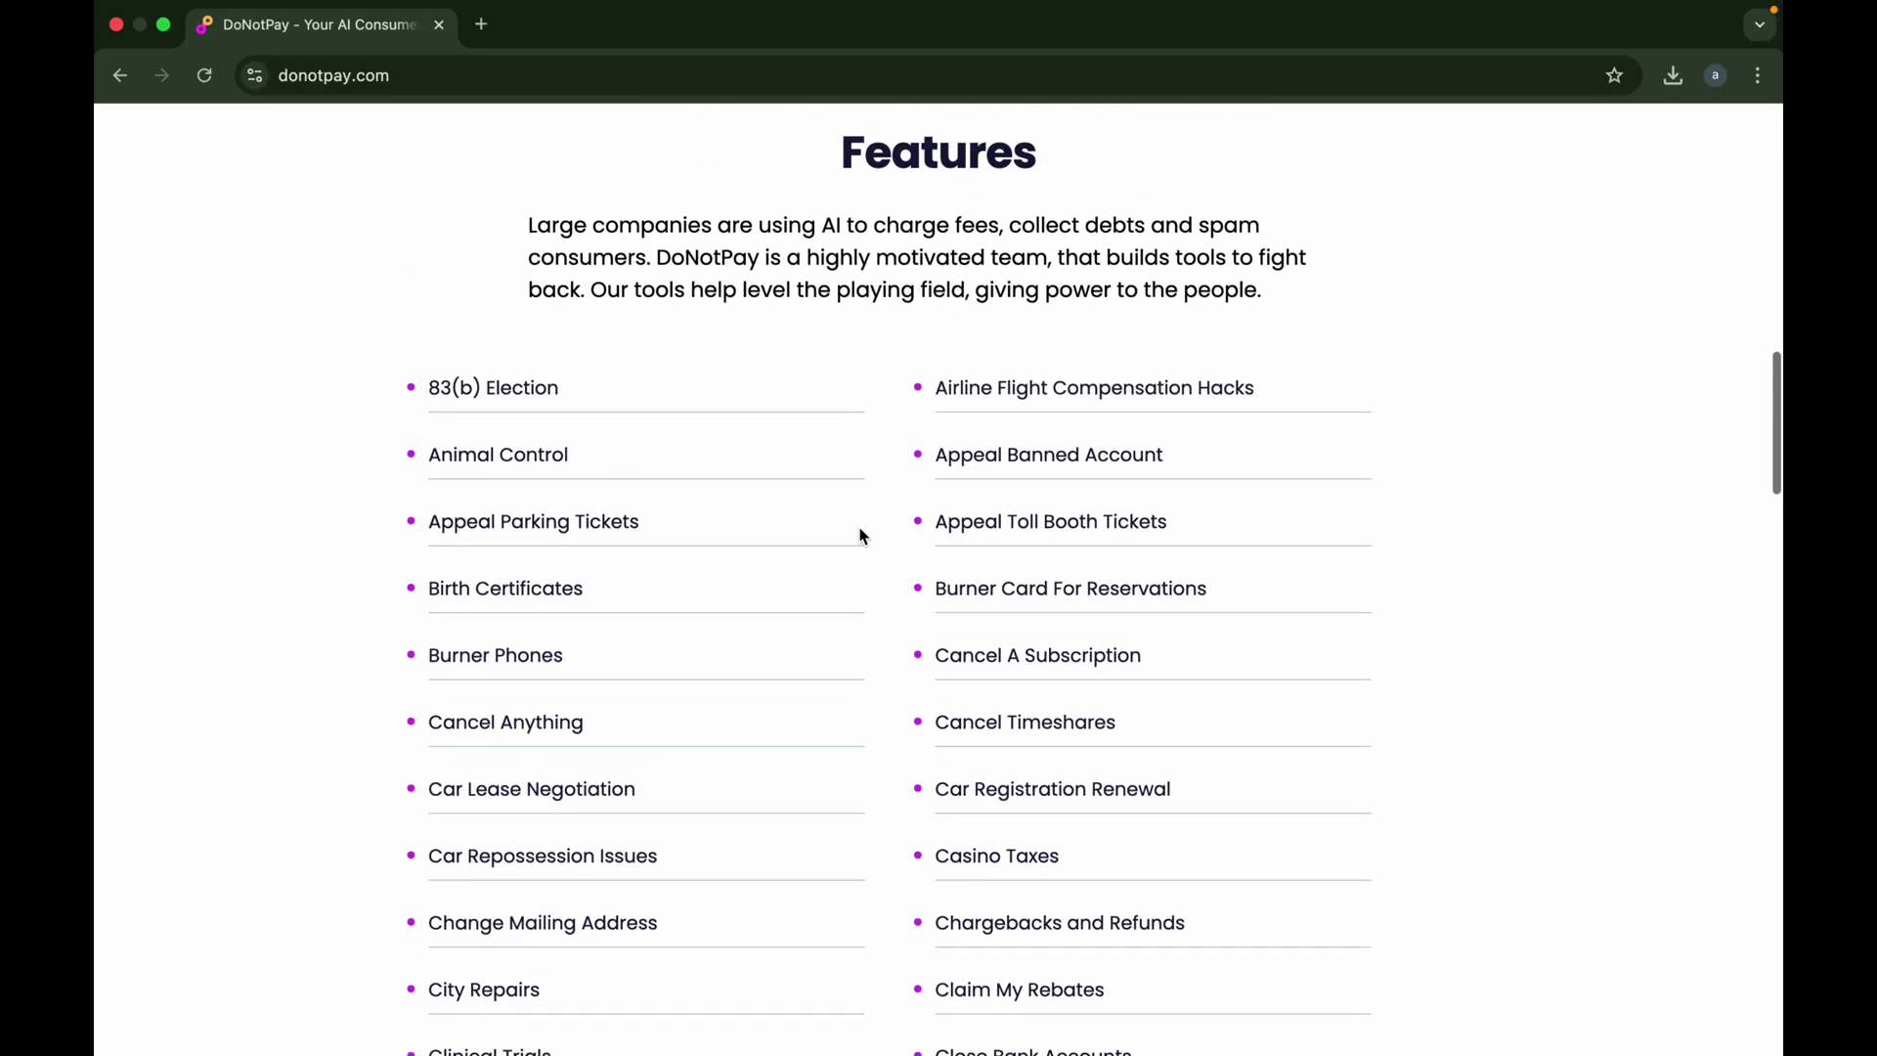
pyautogui.scroll(-2, 861, 536)
pyautogui.scroll(-3, 861, 531)
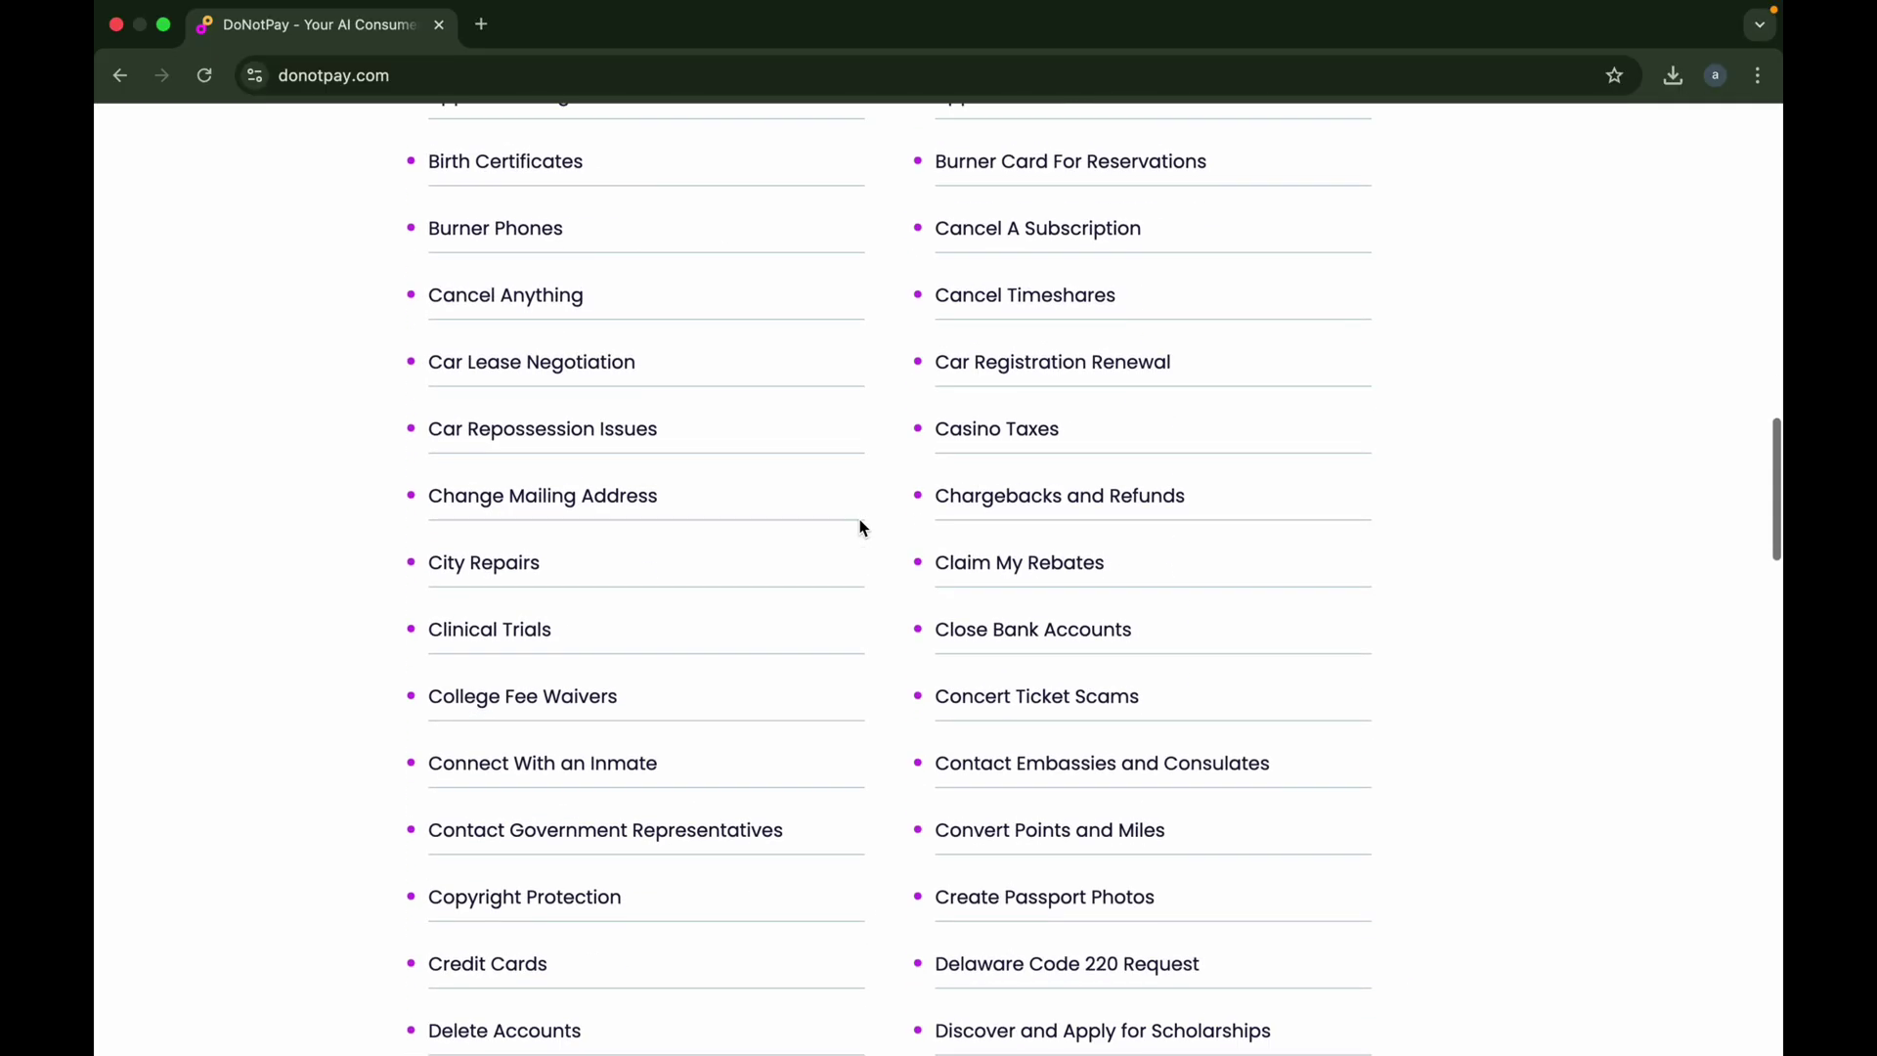
pyautogui.scroll(-3, 865, 484)
pyautogui.scroll(-4, 877, 415)
pyautogui.scroll(-5, 880, 385)
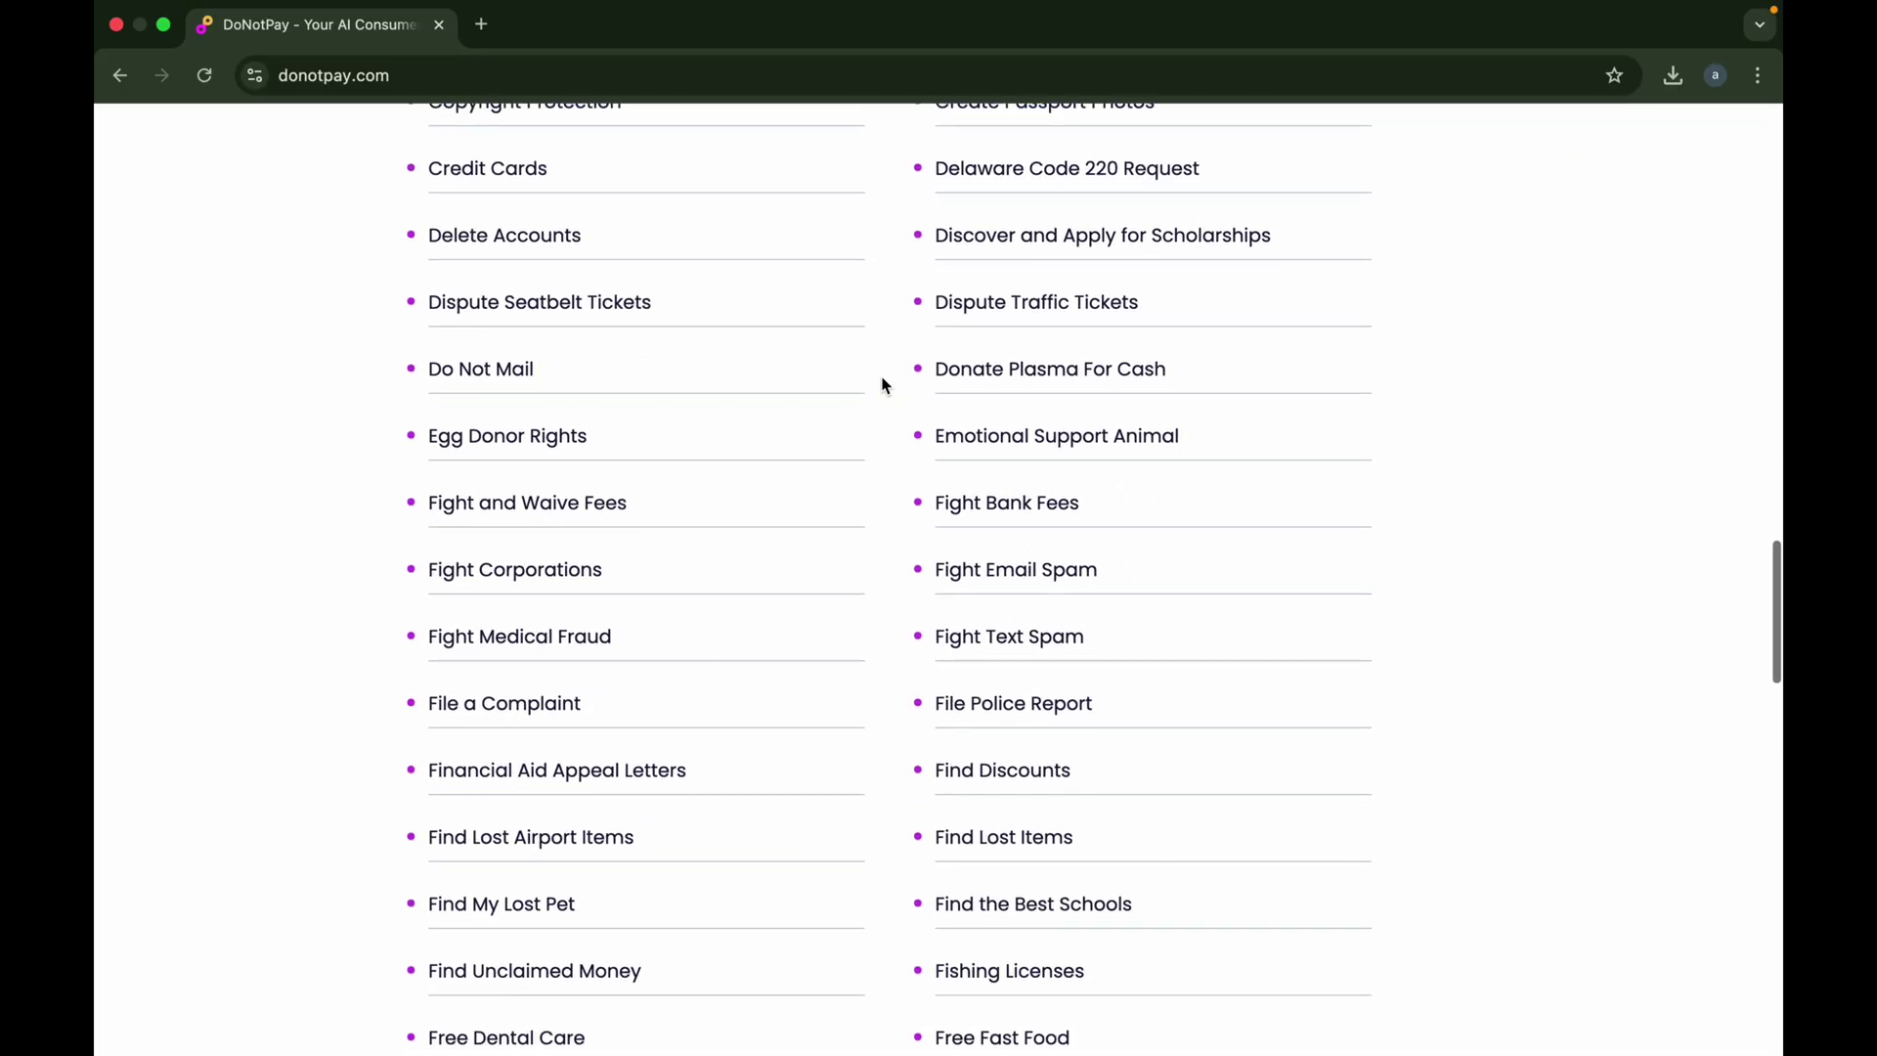
# View DoNotPay's Most Popular Features article, then return to the free-trial guides page.
pyautogui.click(1173, 534)
pyautogui.scroll(-1, 1173, 534)
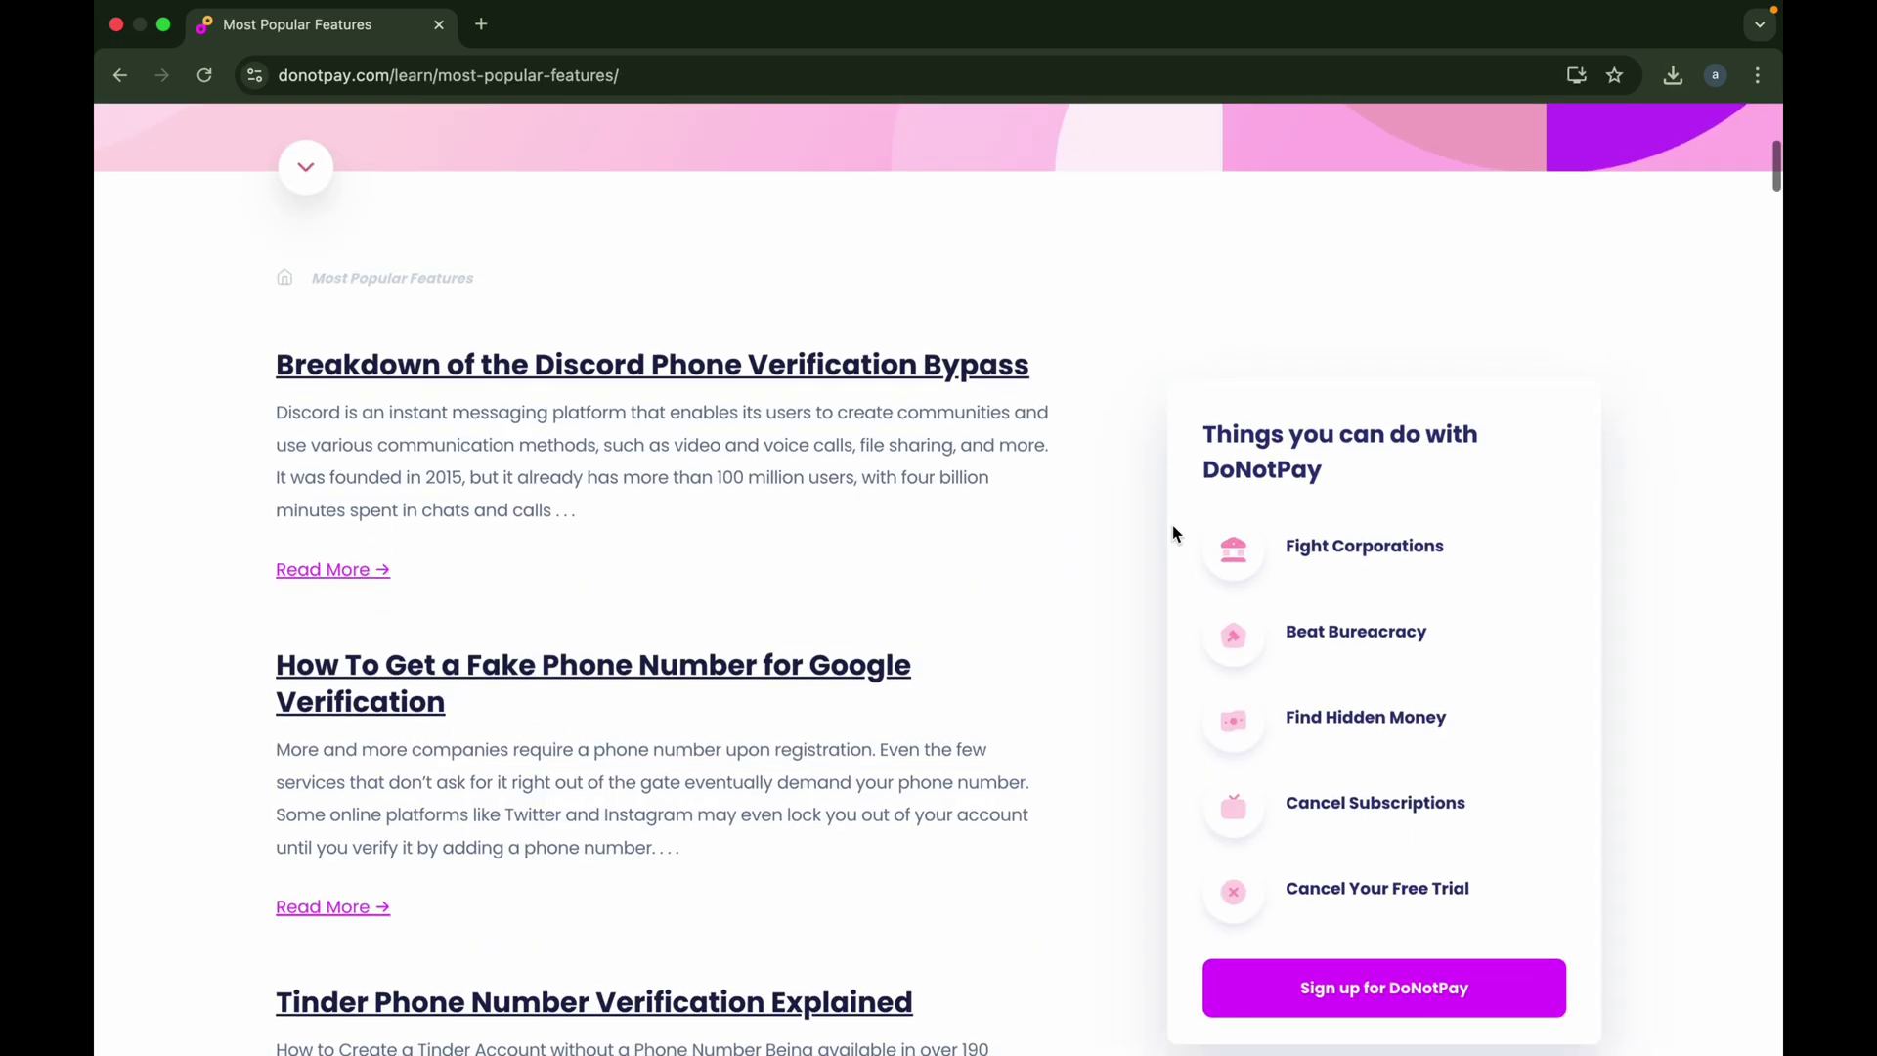
pyautogui.scroll(-2, 1173, 535)
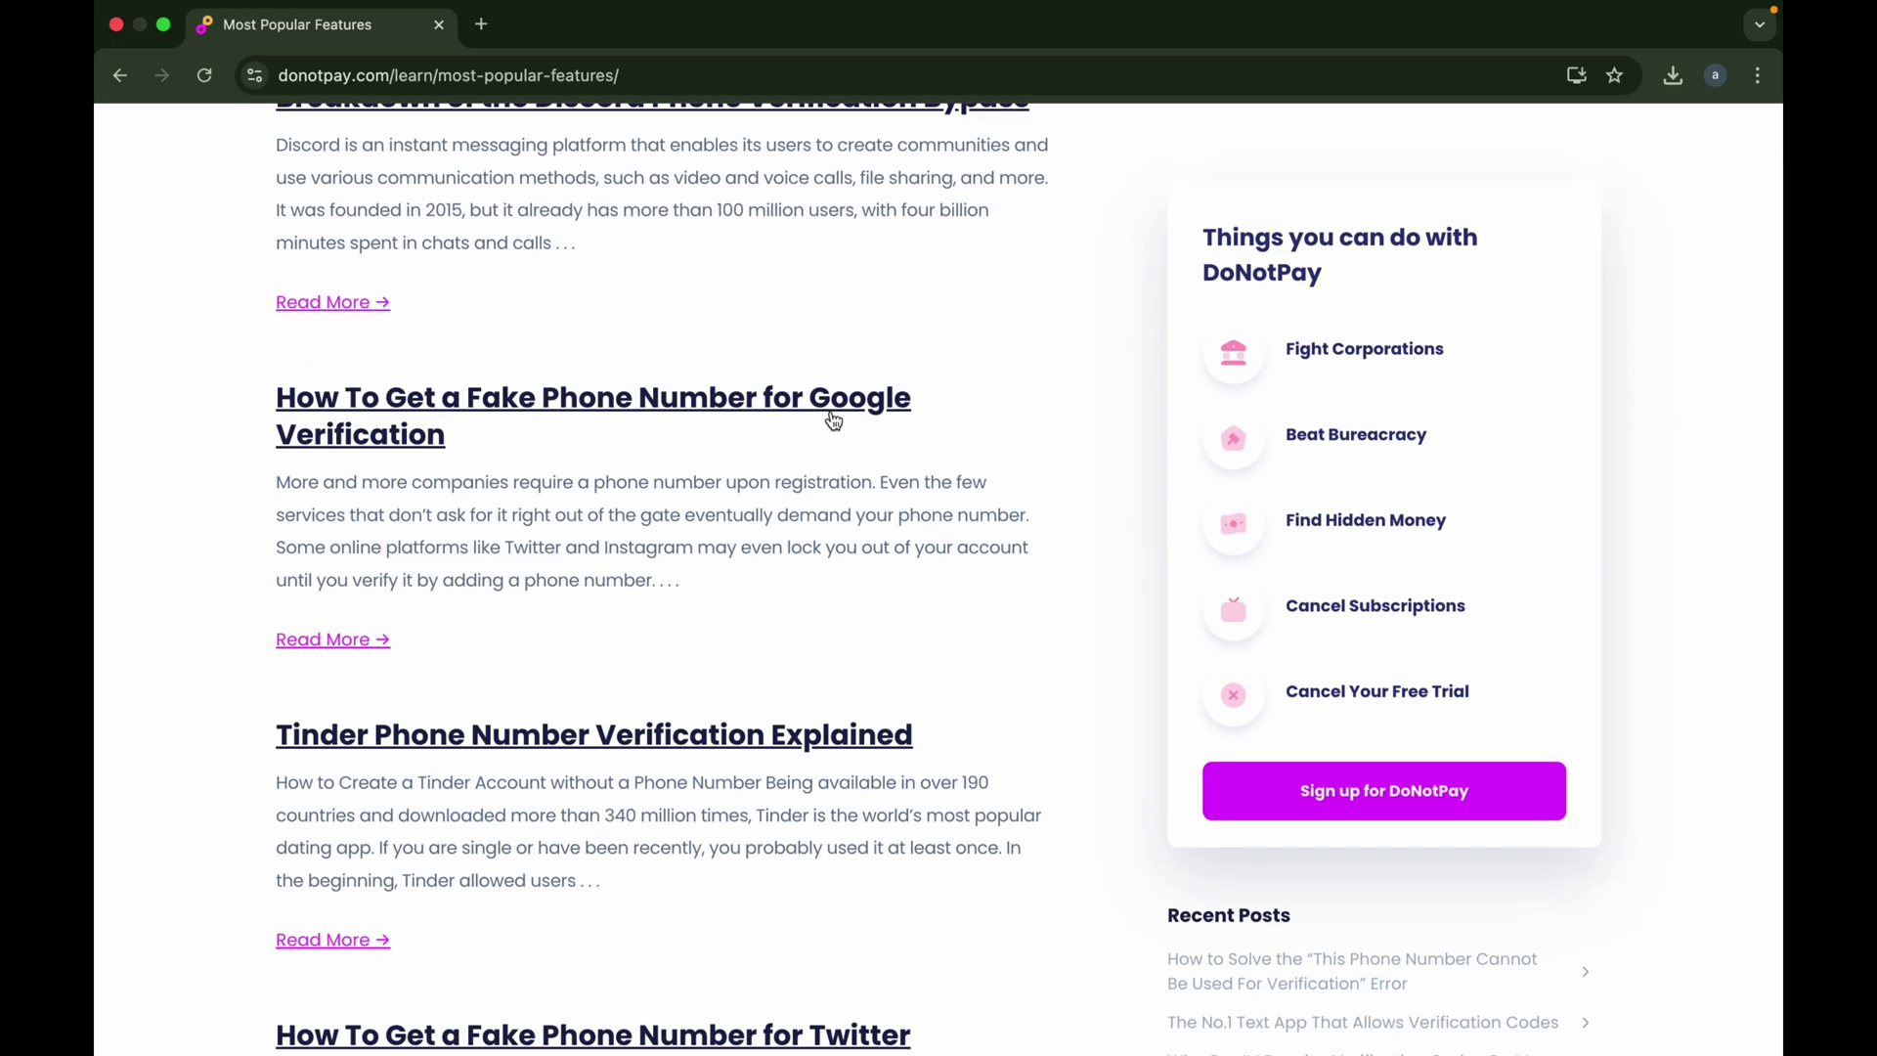
pyautogui.scroll(-5, 815, 553)
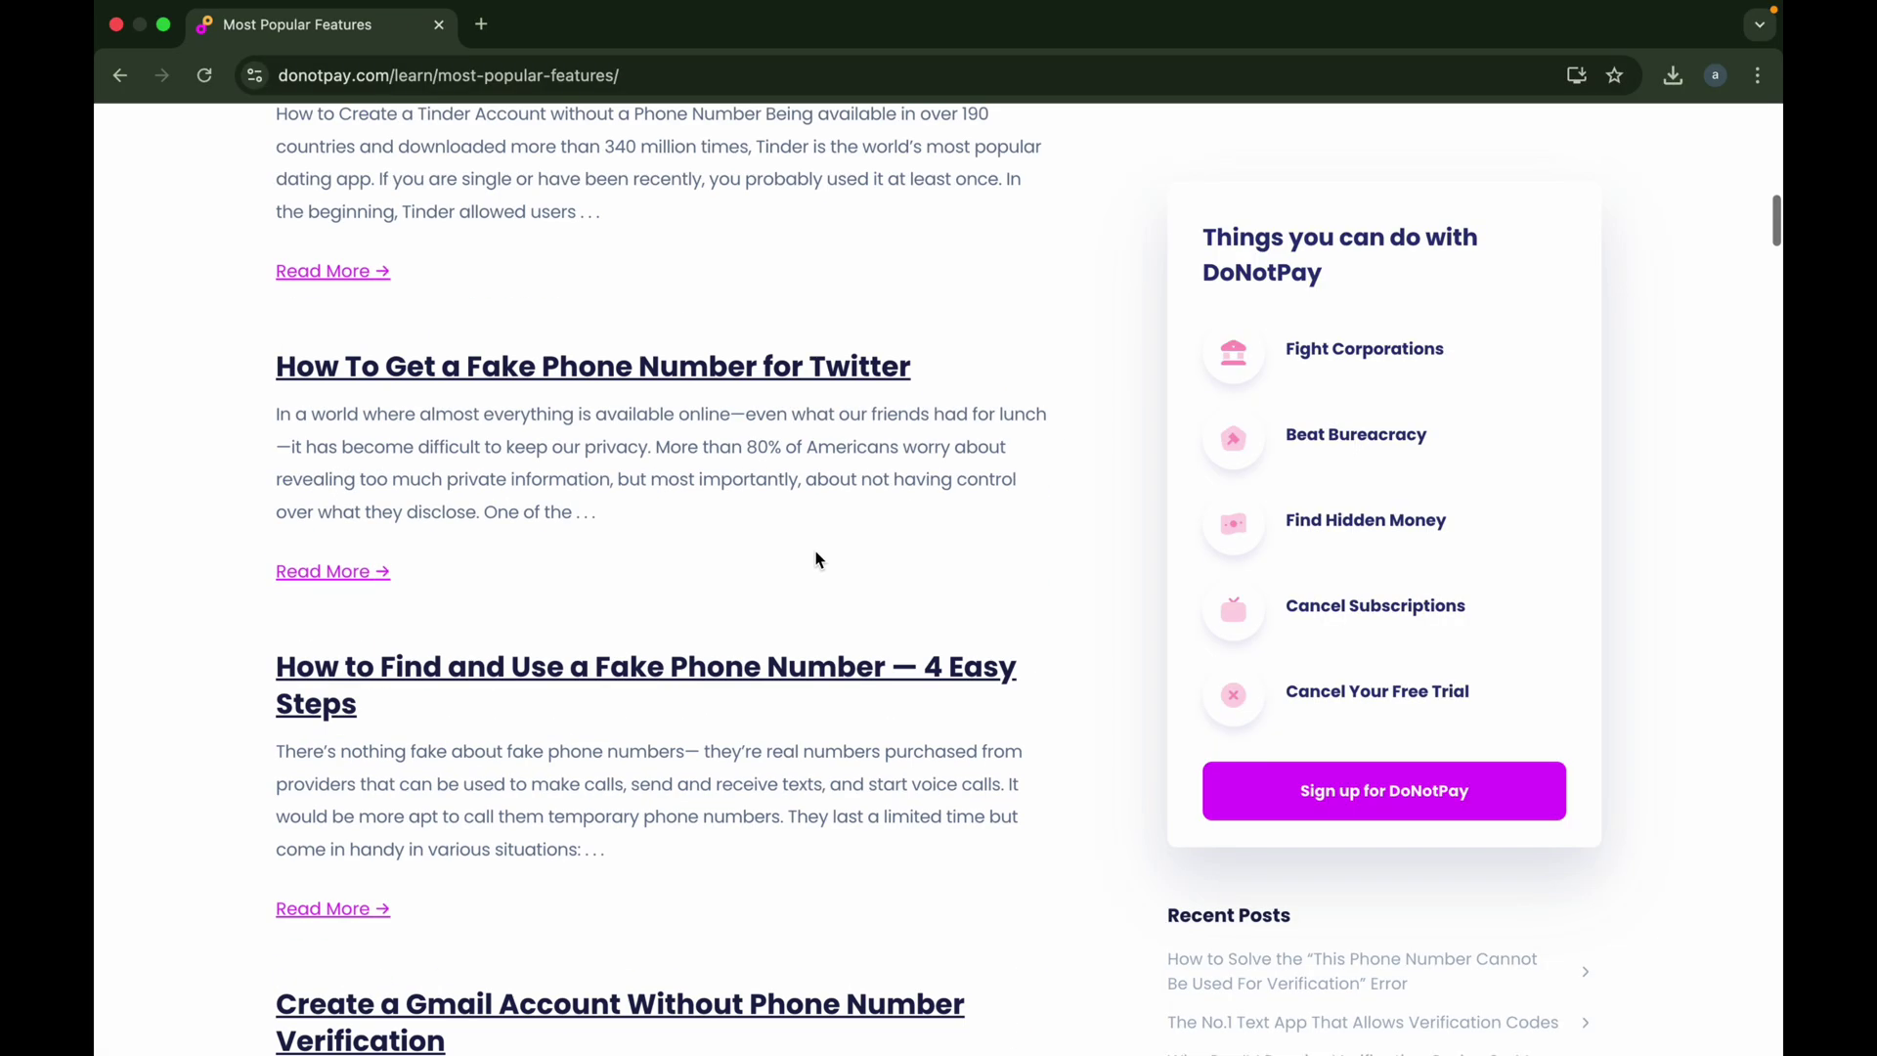
pyautogui.scroll(-5, 818, 557)
pyautogui.scroll(-5, 816, 558)
pyautogui.scroll(-2, 817, 558)
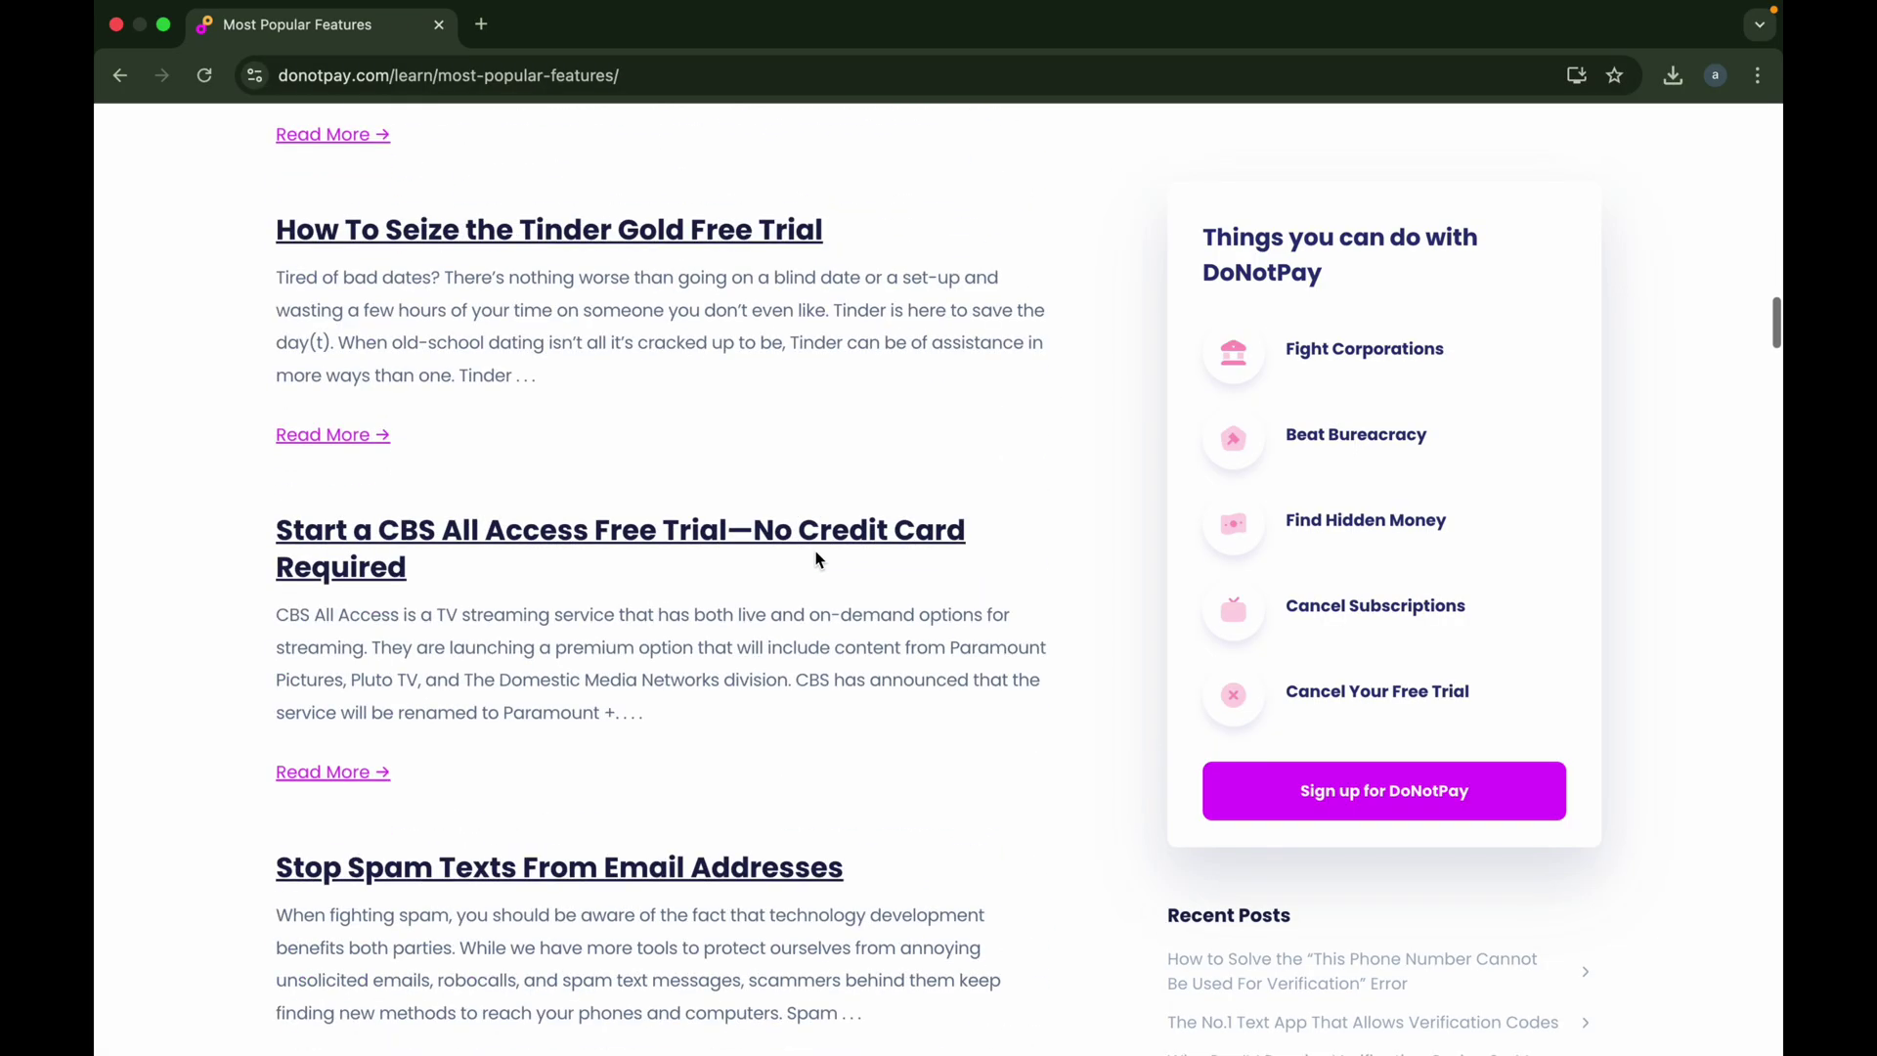
pyautogui.scroll(-5, 817, 557)
pyautogui.scroll(-3, 816, 557)
pyautogui.scroll(-2, 817, 559)
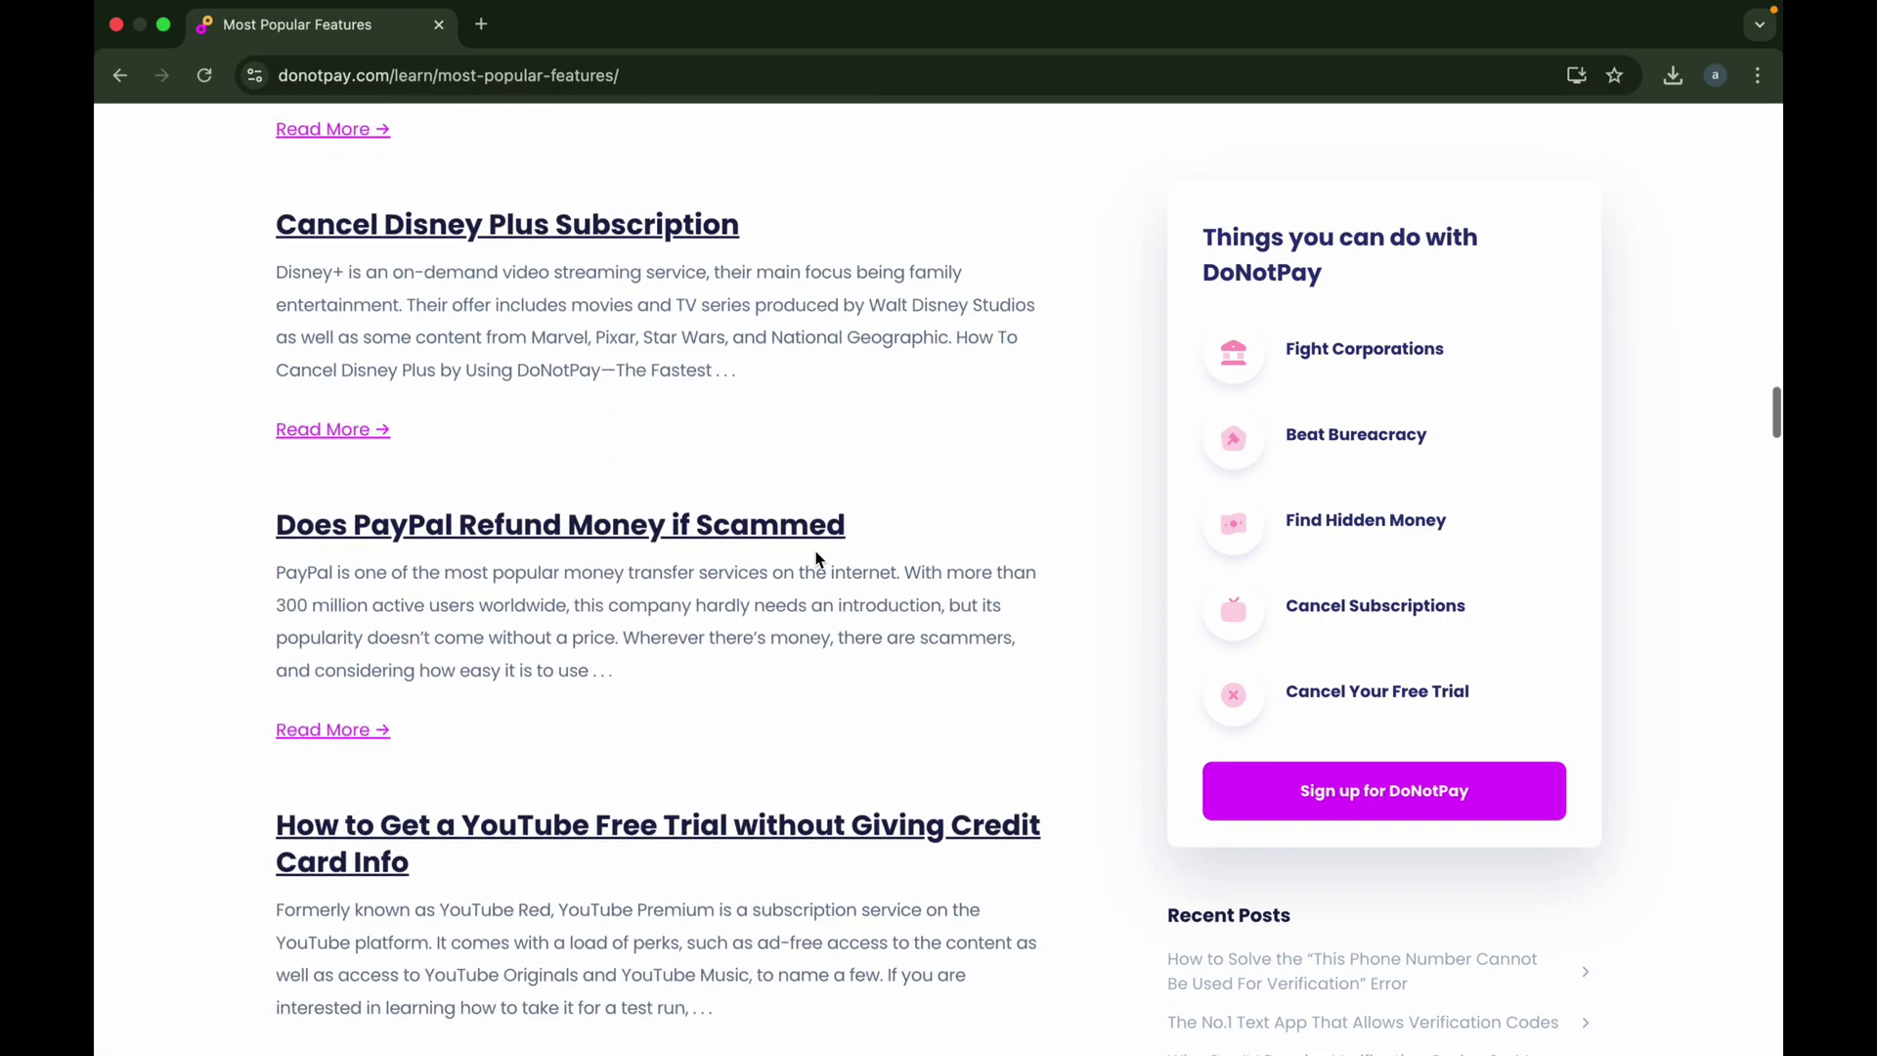
pyautogui.scroll(-3, 817, 558)
pyautogui.scroll(5, 817, 559)
pyautogui.scroll(15, 816, 559)
pyautogui.hotkey('alt', 'Left')
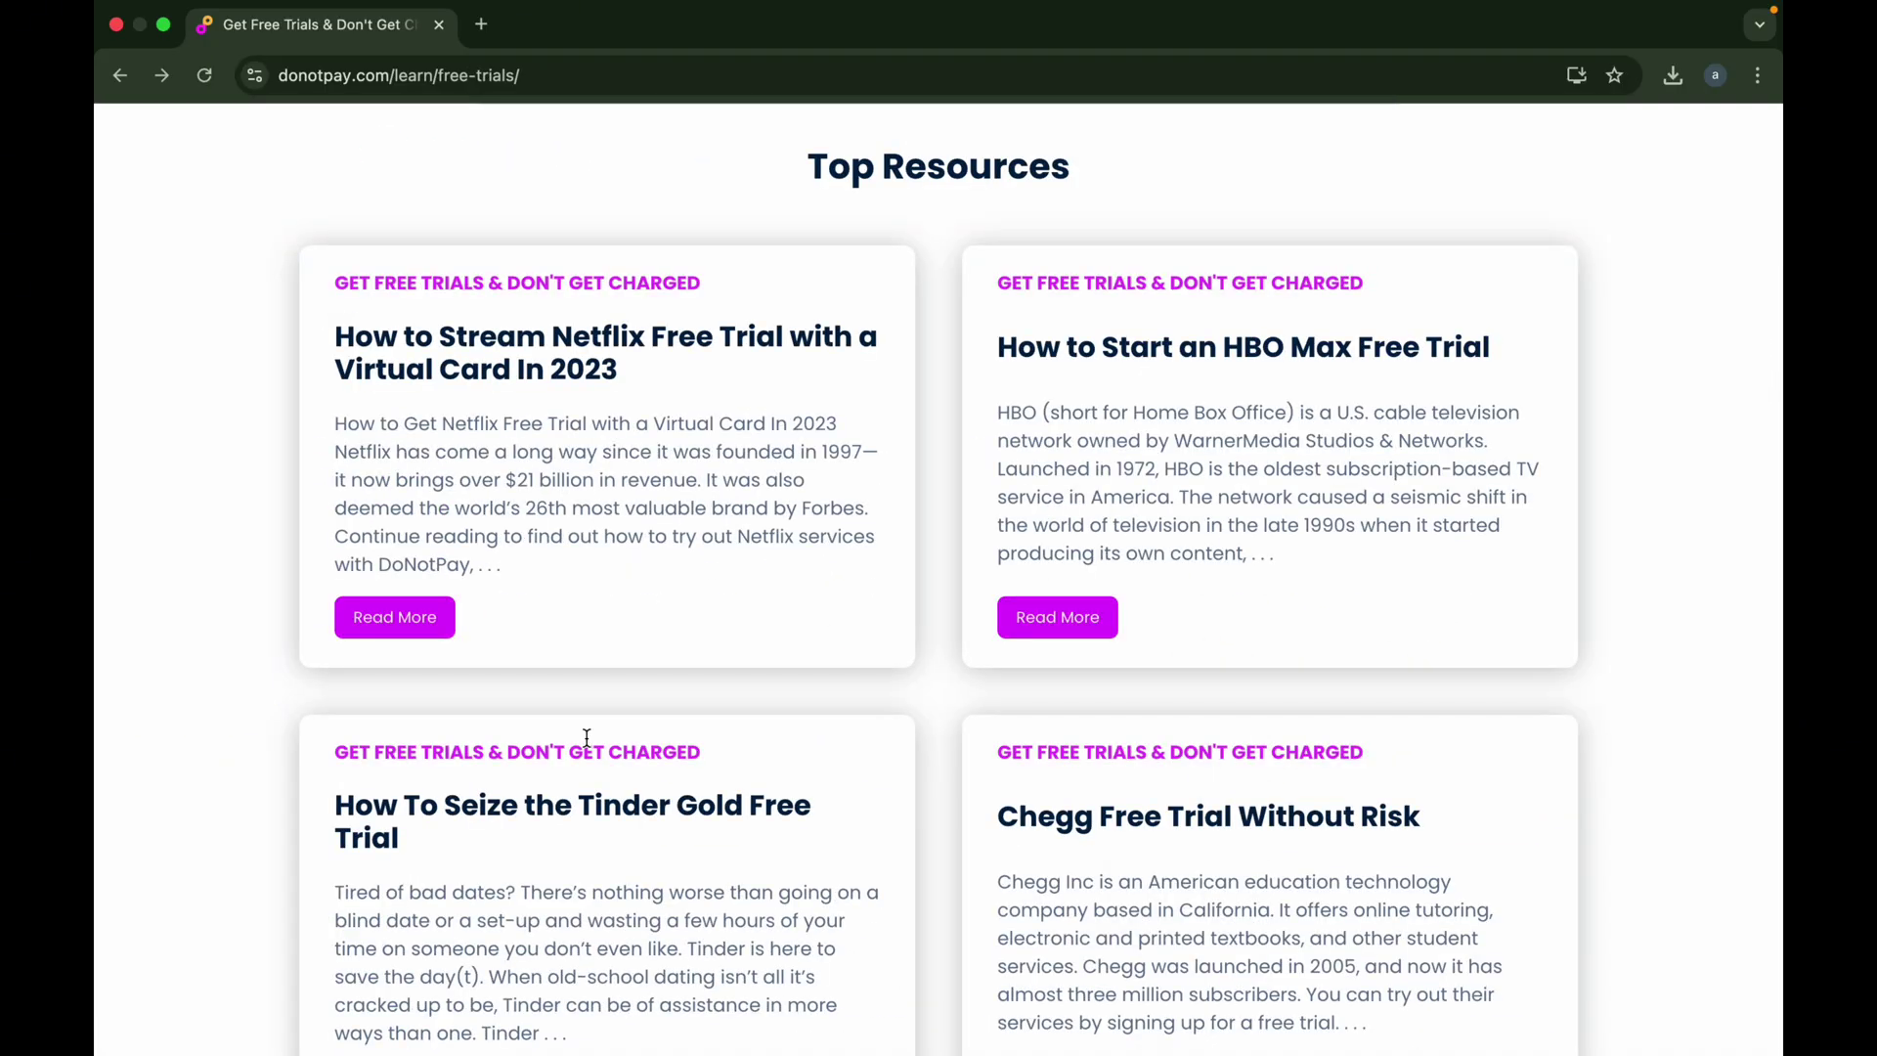
pyautogui.scroll(-4, 584, 738)
pyautogui.scroll(-1, 584, 738)
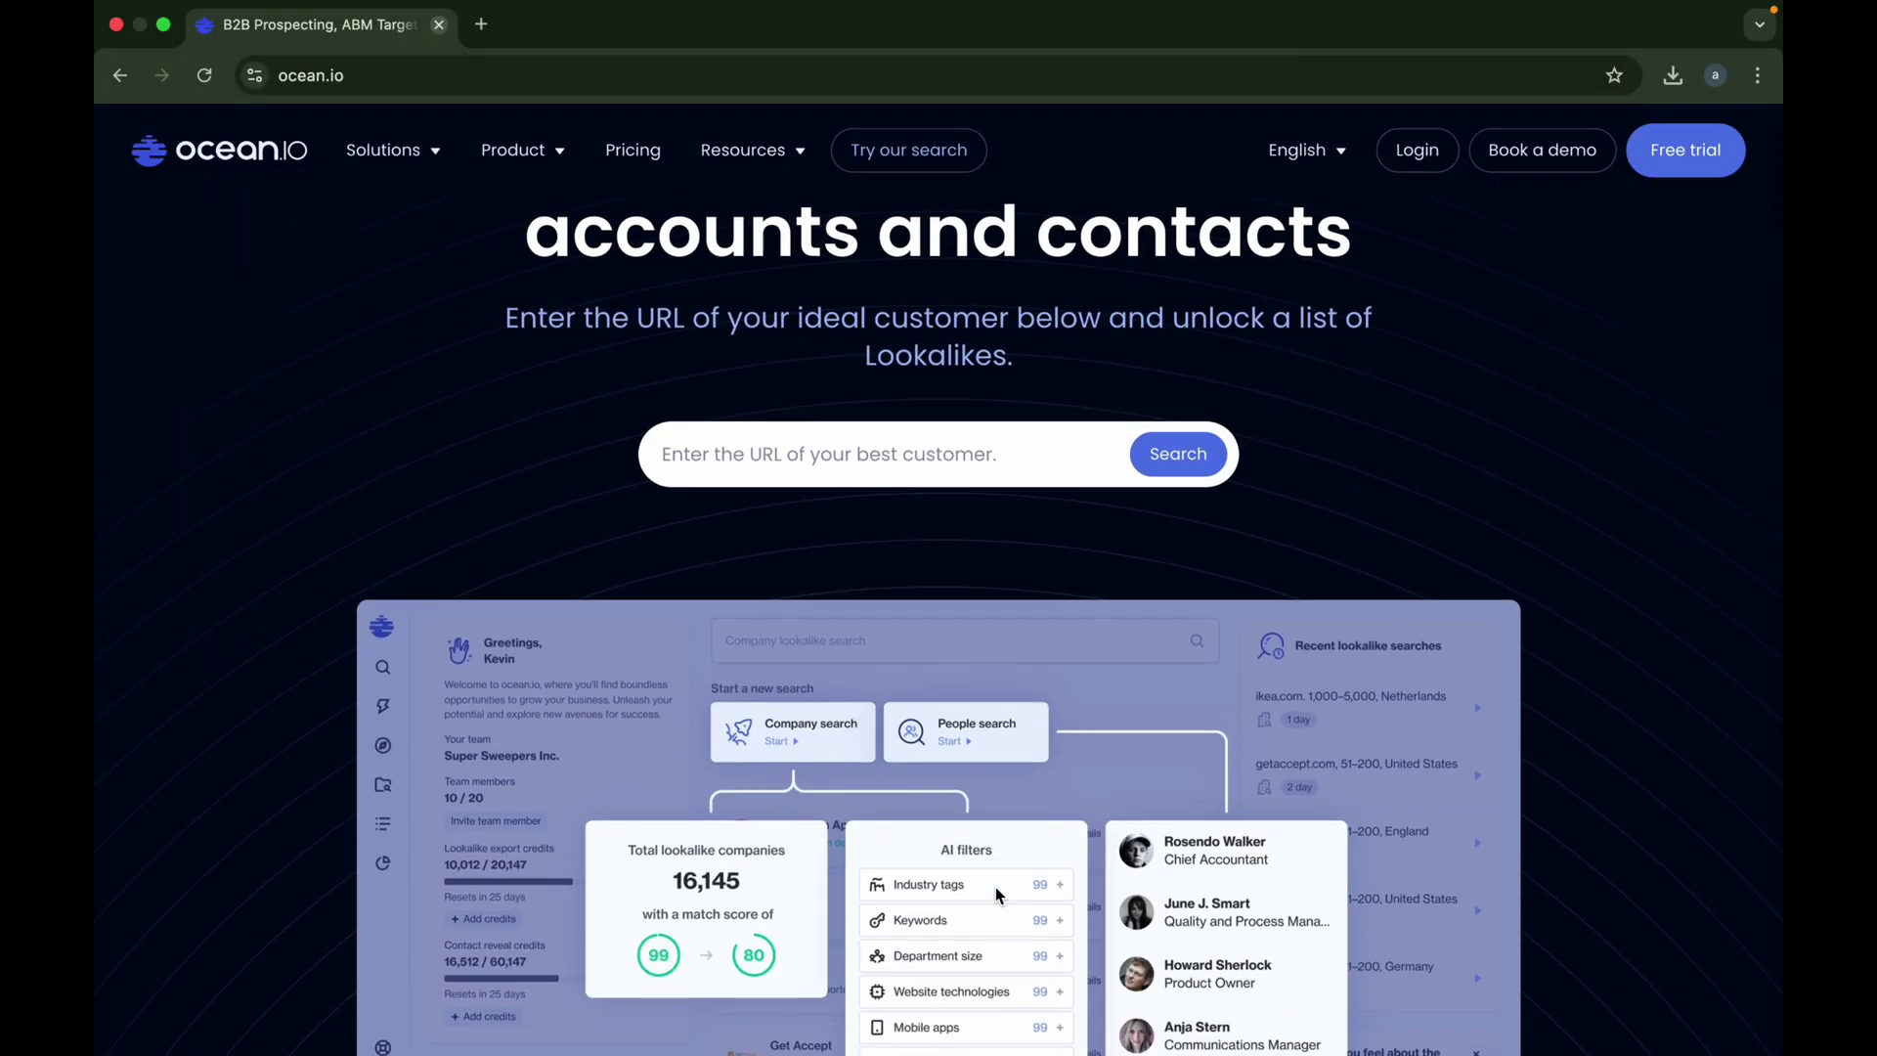
# Paste kooding.com as the best-customer website and run the lookalike company search.
pyautogui.click(1027, 452)
pyautogui.hotkey('ctrl', 'v')
pyautogui.click(1173, 457)
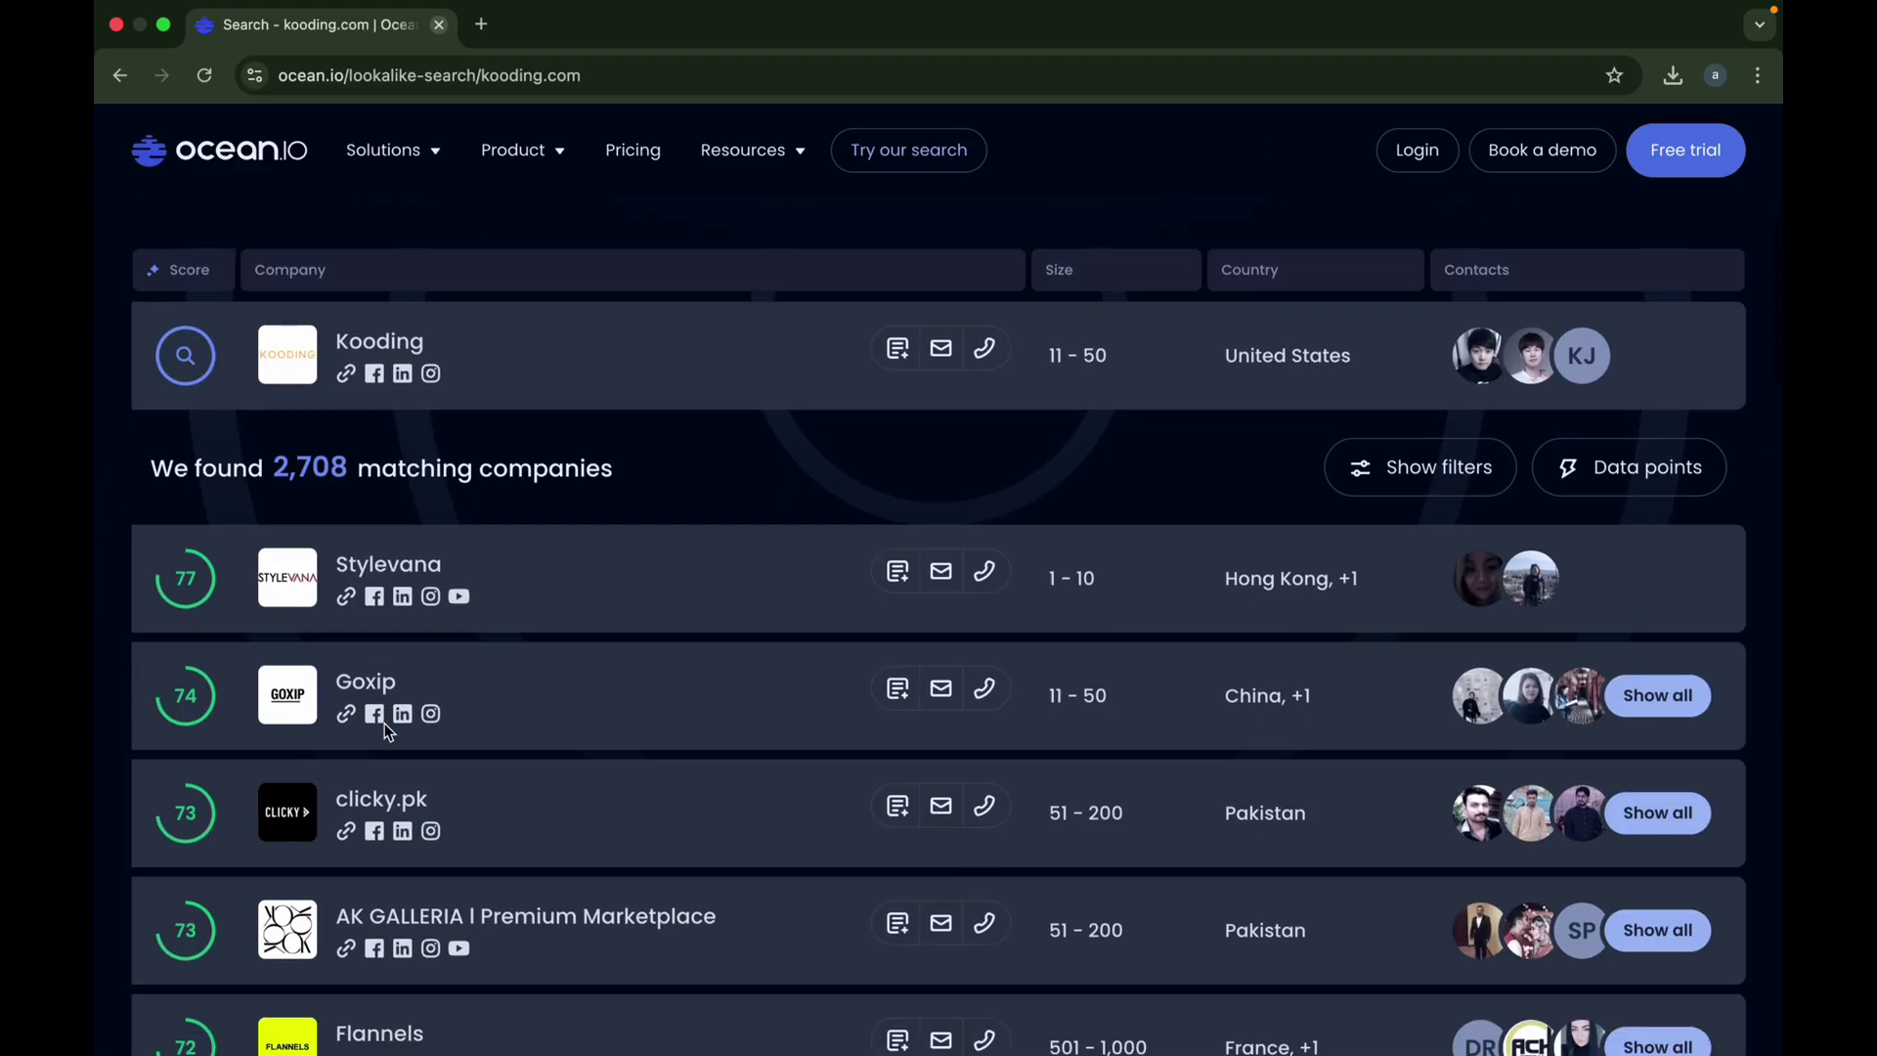
pyautogui.scroll(-1, 385, 731)
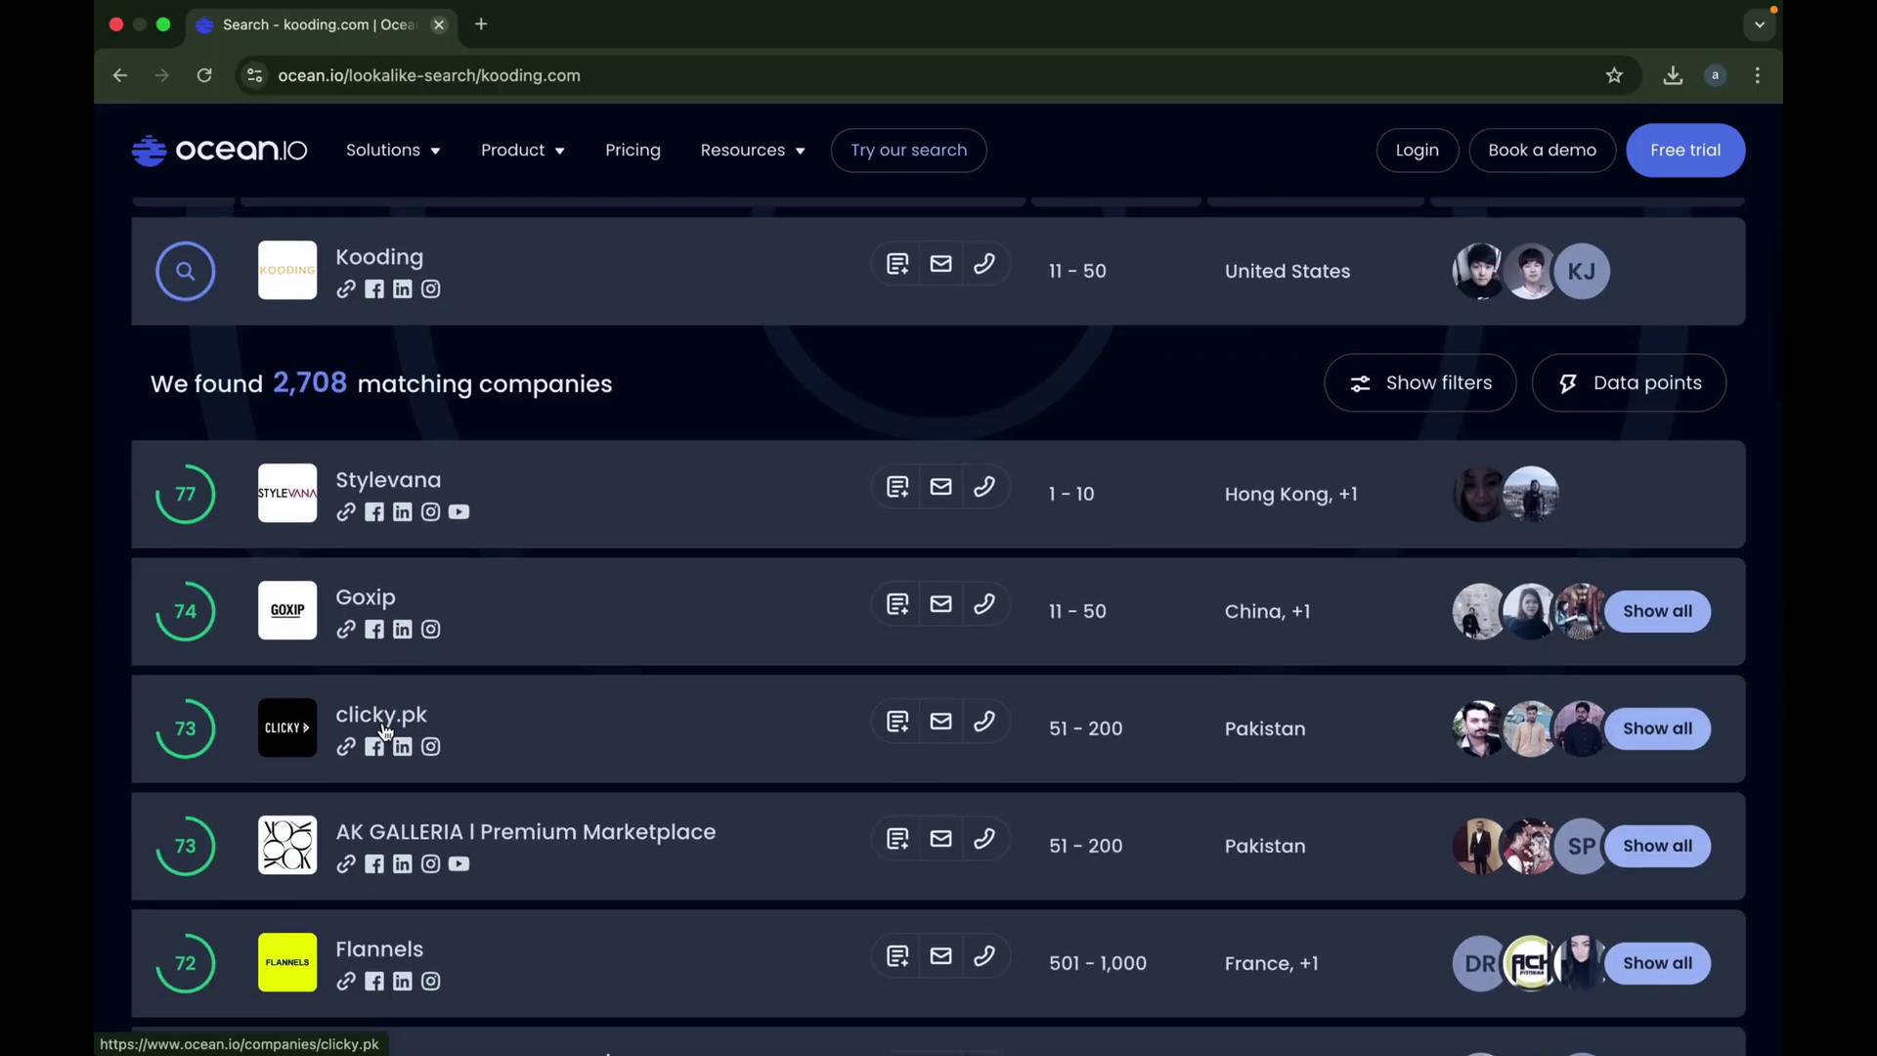
pyautogui.scroll(-2, 706, 761)
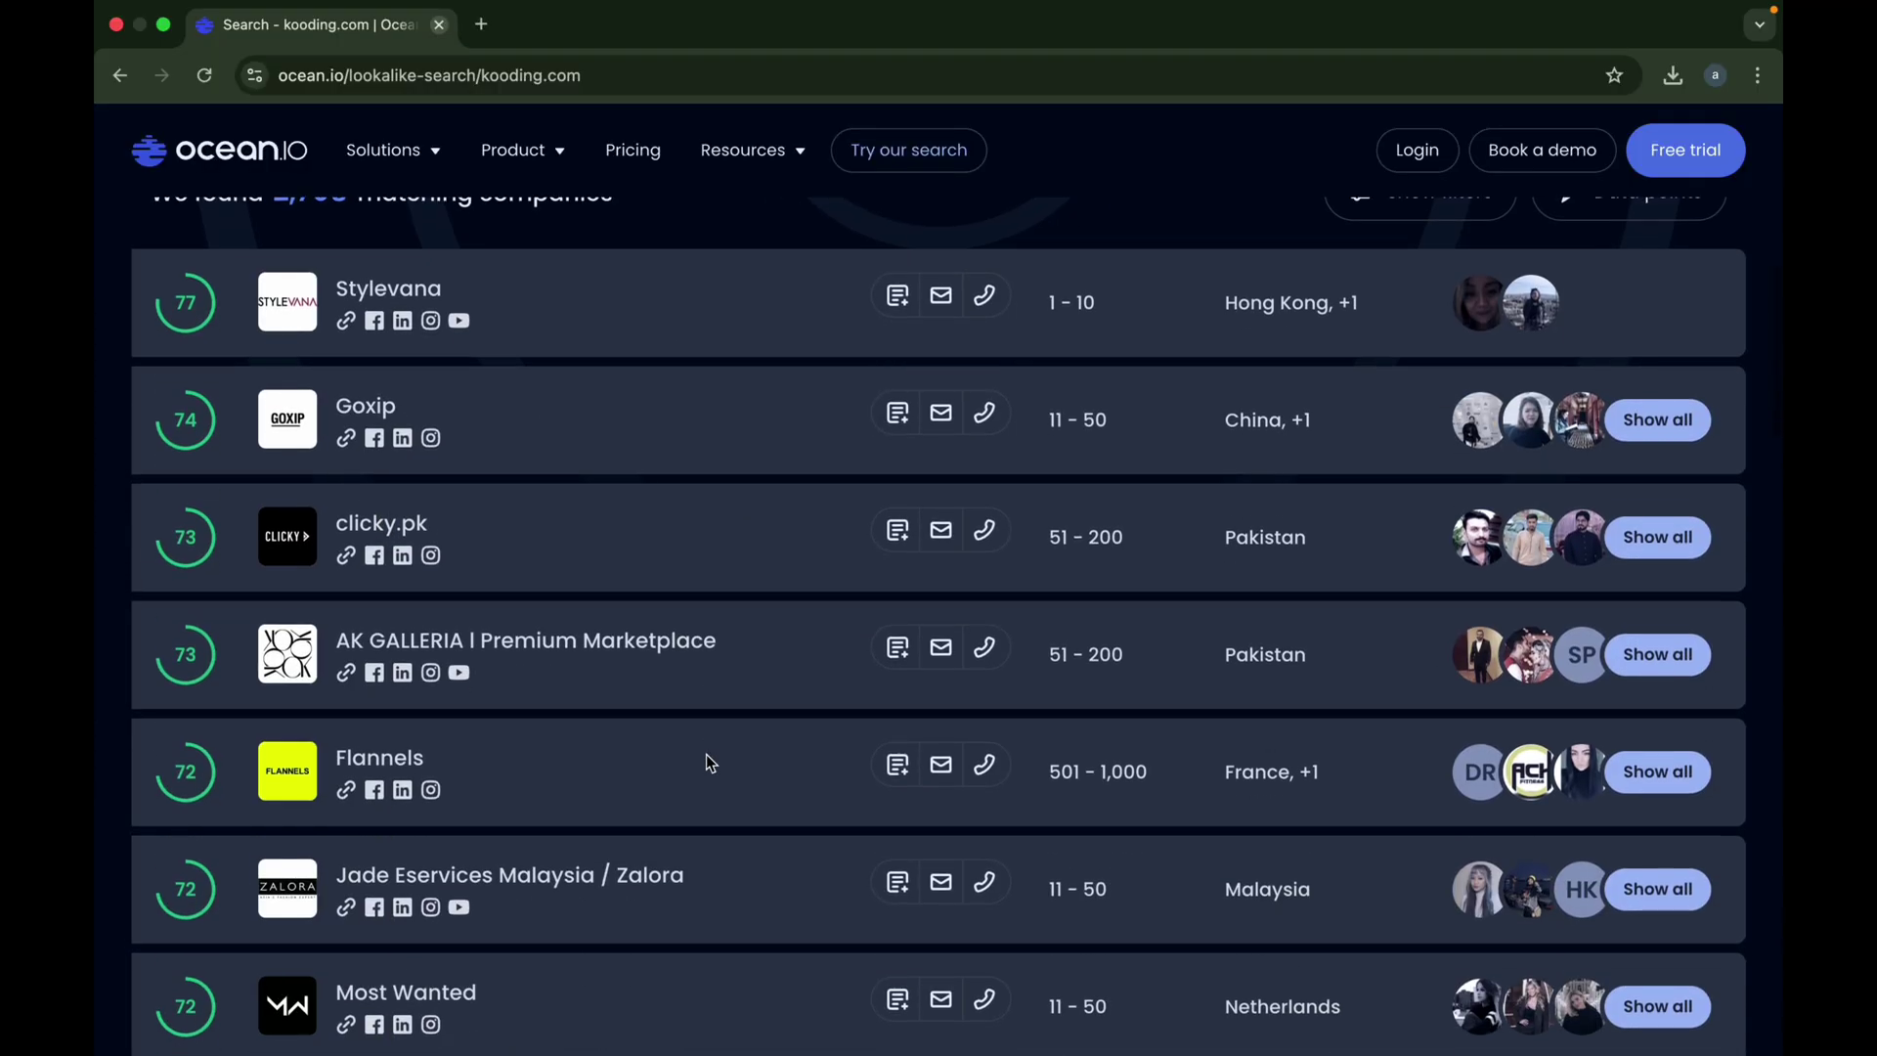
pyautogui.scroll(-1, 706, 761)
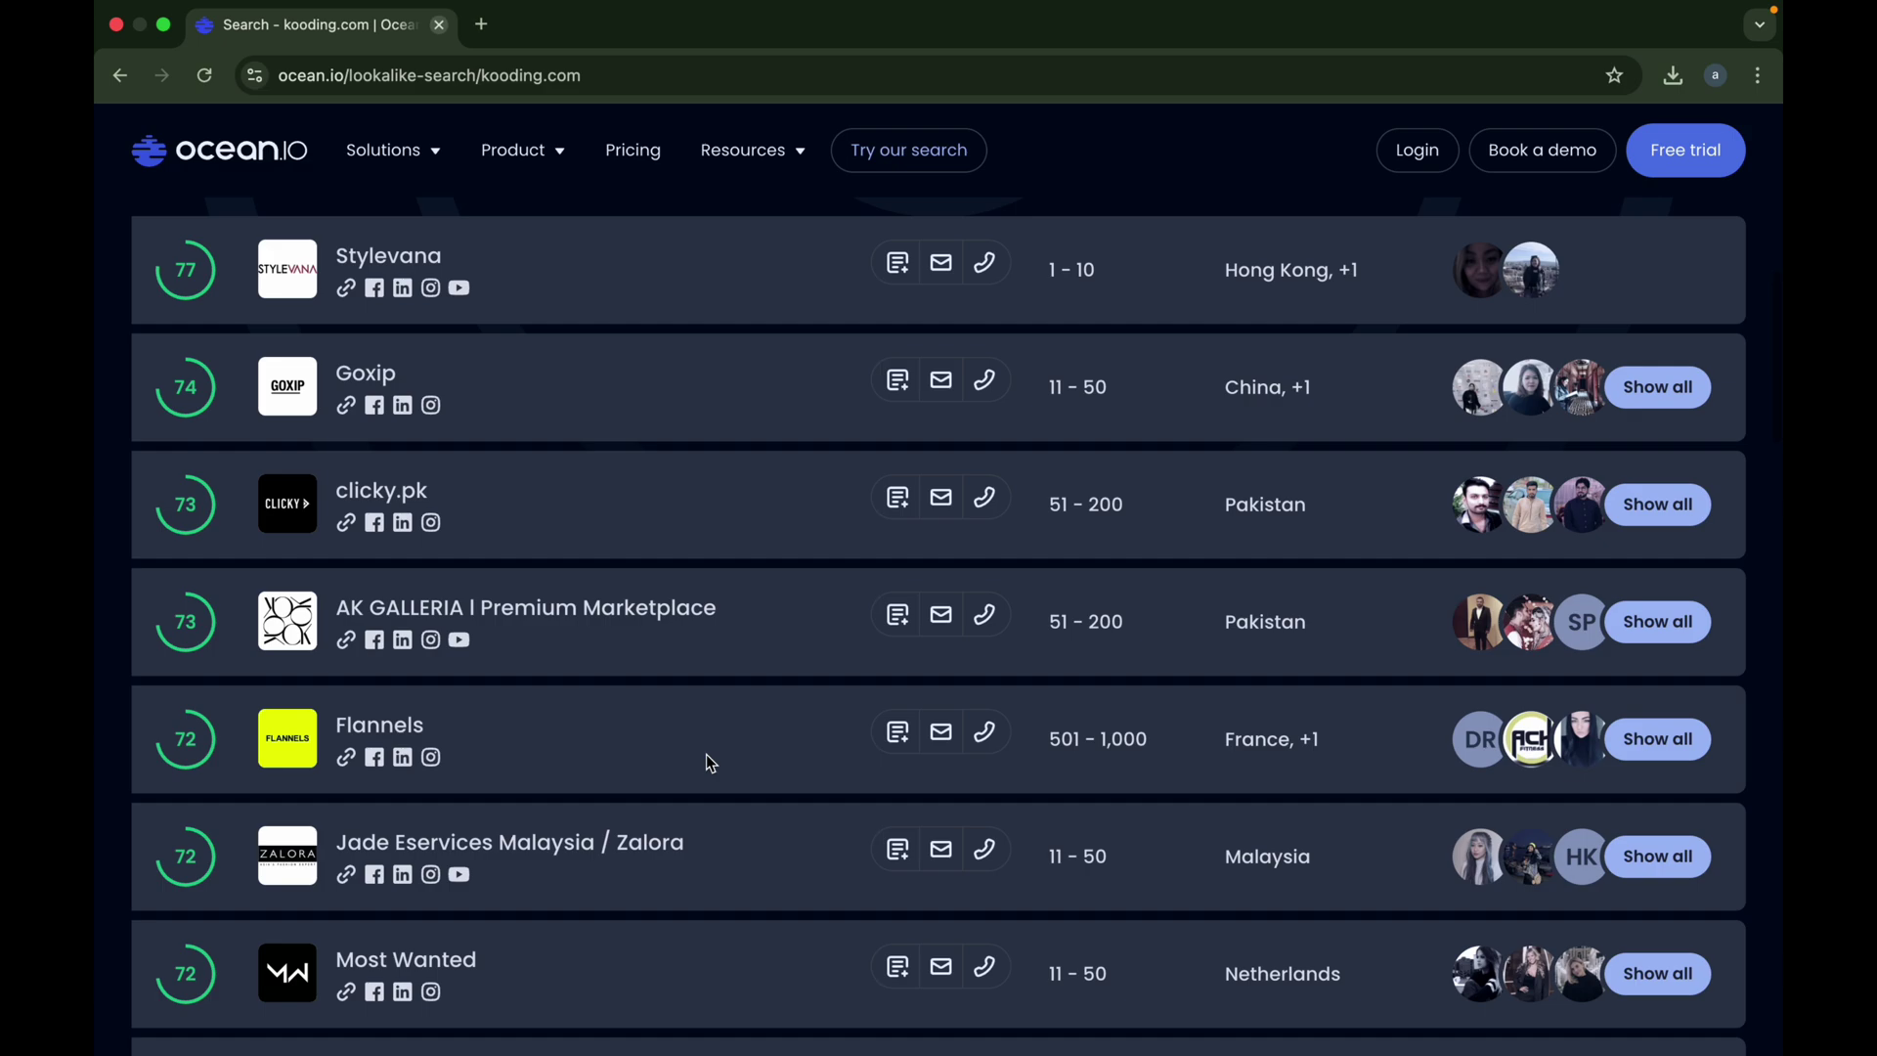
pyautogui.scroll(1, 706, 760)
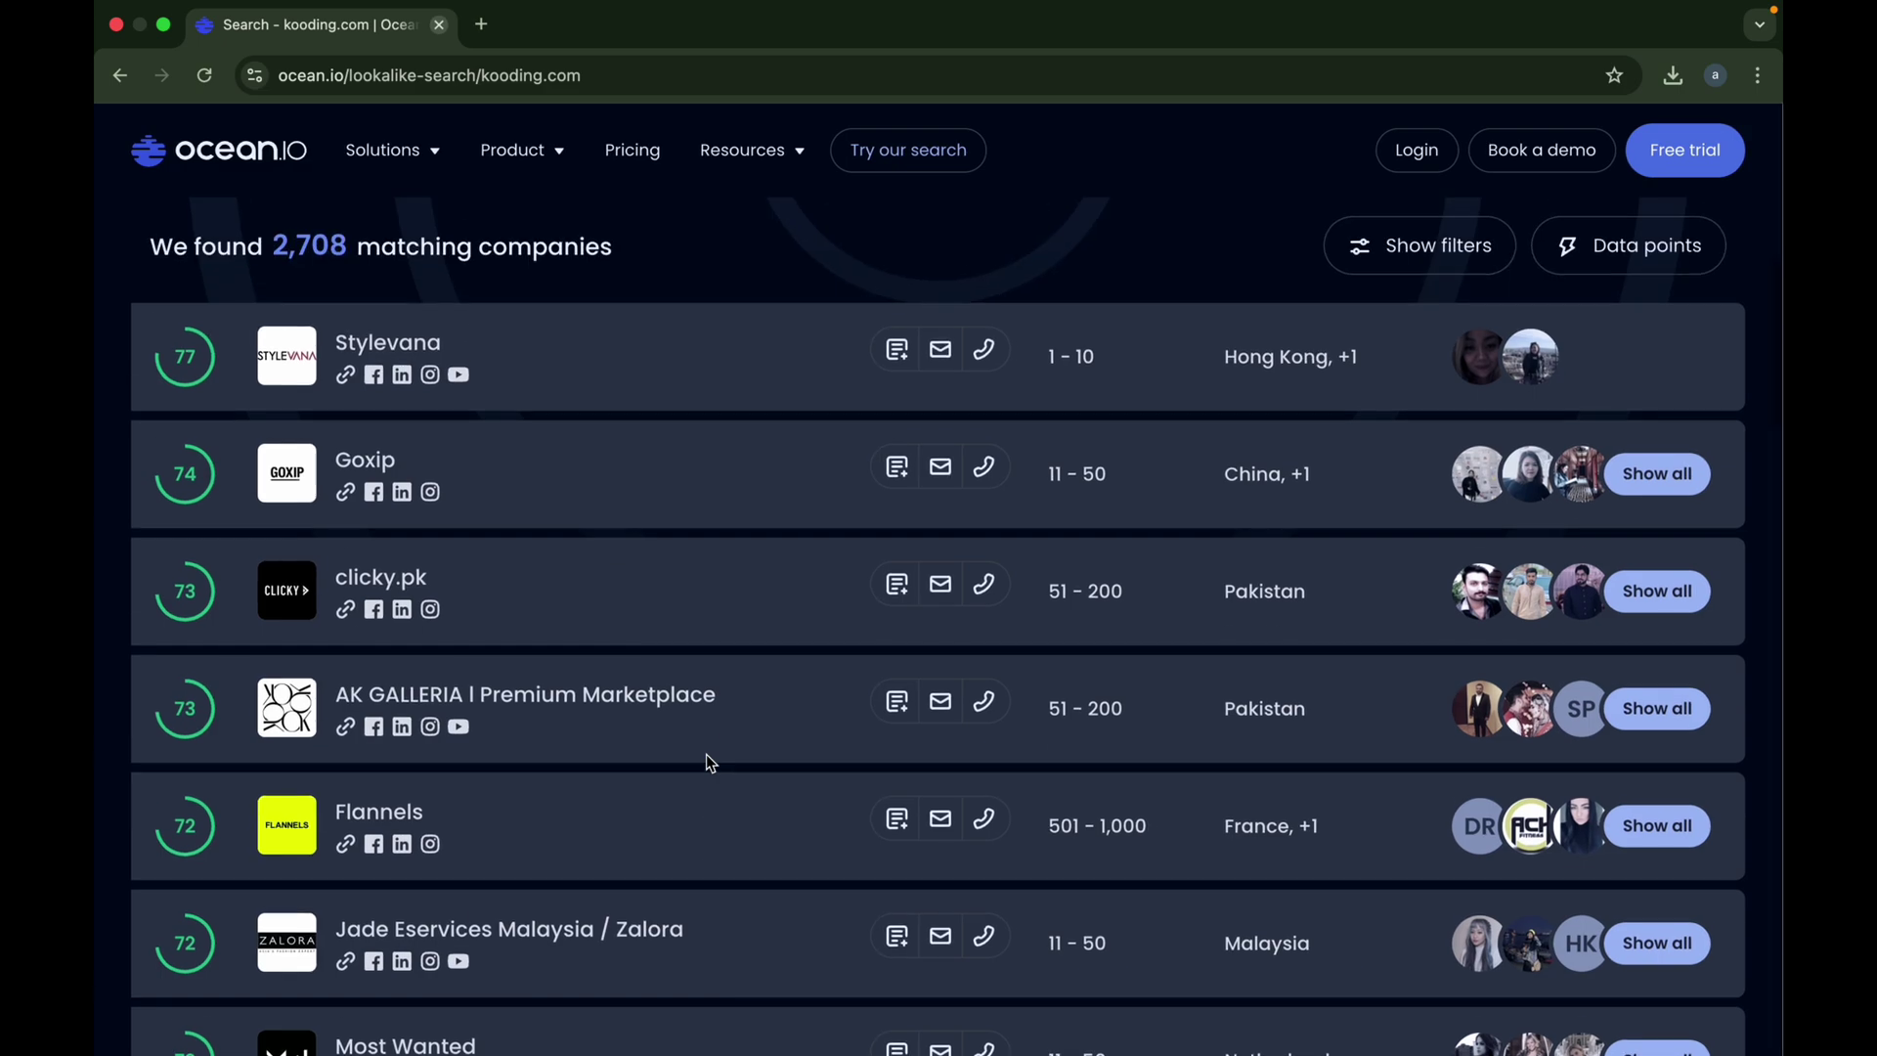
pyautogui.scroll(-1, 705, 761)
pyautogui.scroll(-4, 706, 761)
pyautogui.scroll(-2, 706, 760)
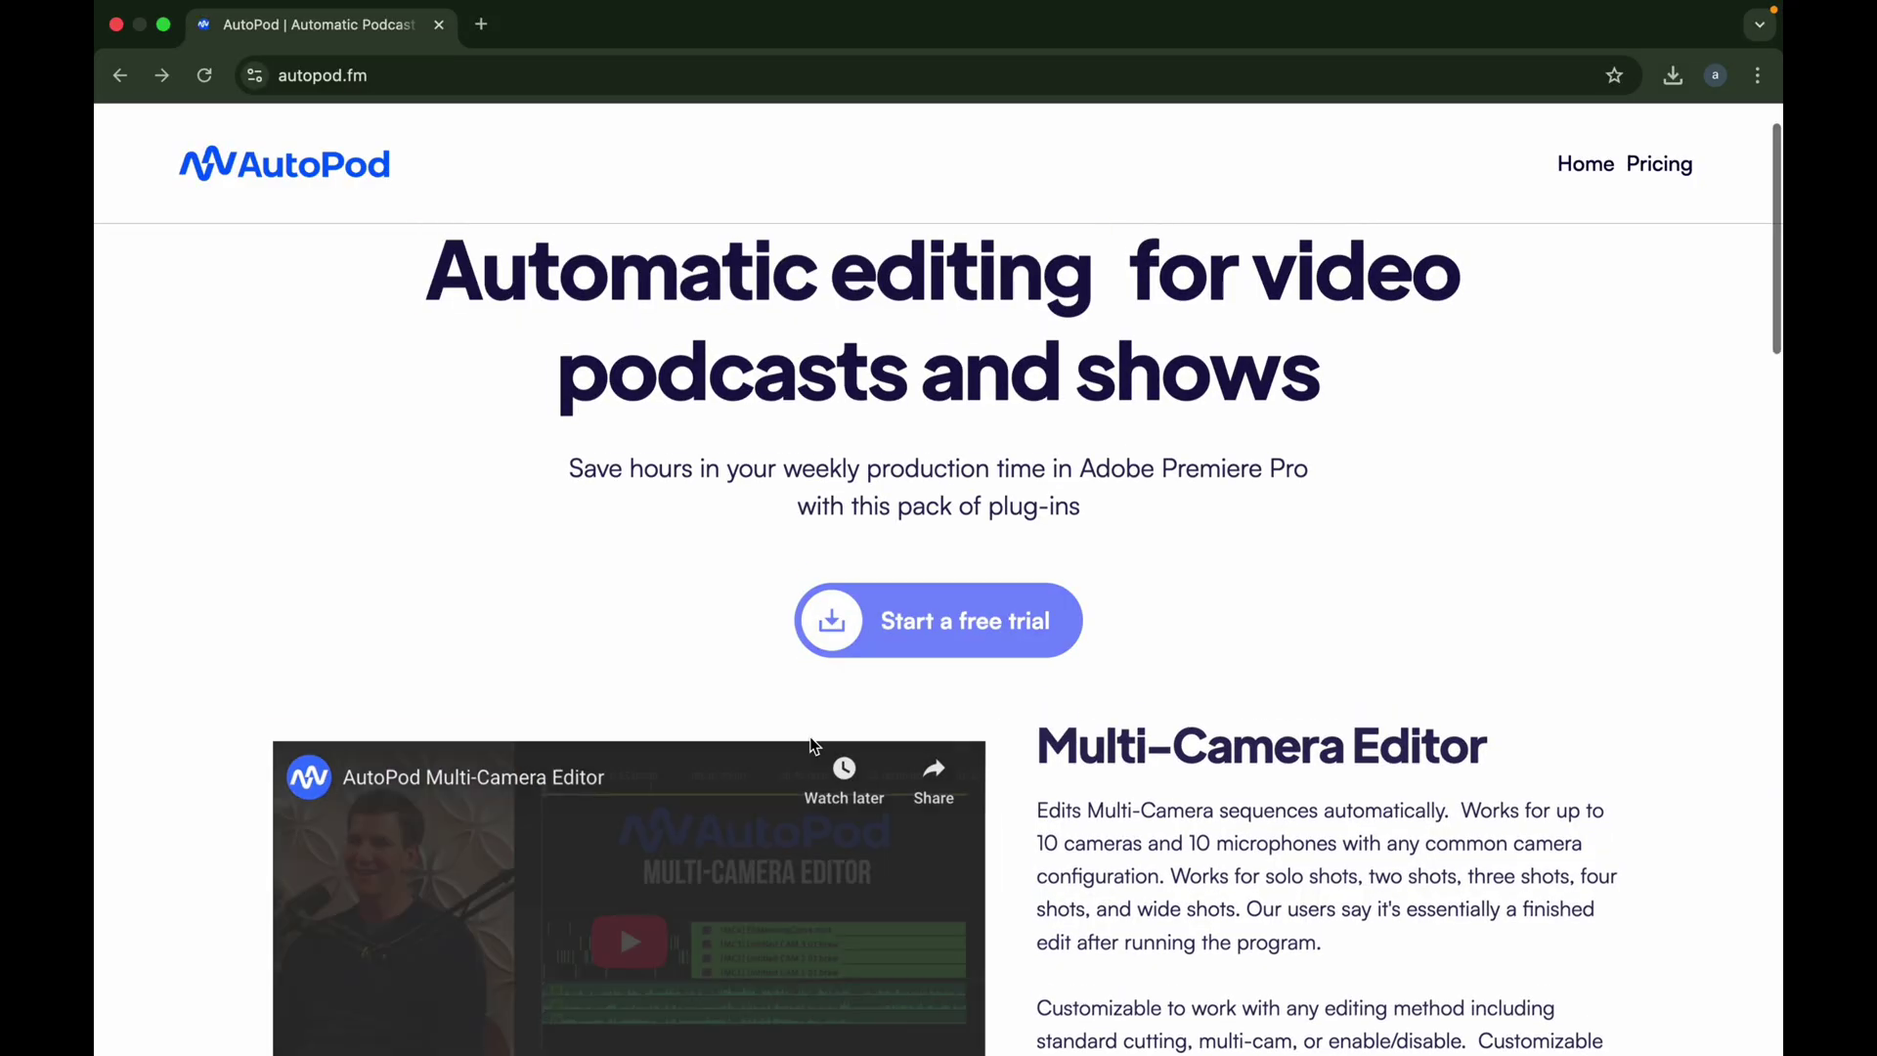
pyautogui.scroll(-5, 810, 736)
pyautogui.scroll(-1, 810, 737)
pyautogui.scroll(-1, 809, 737)
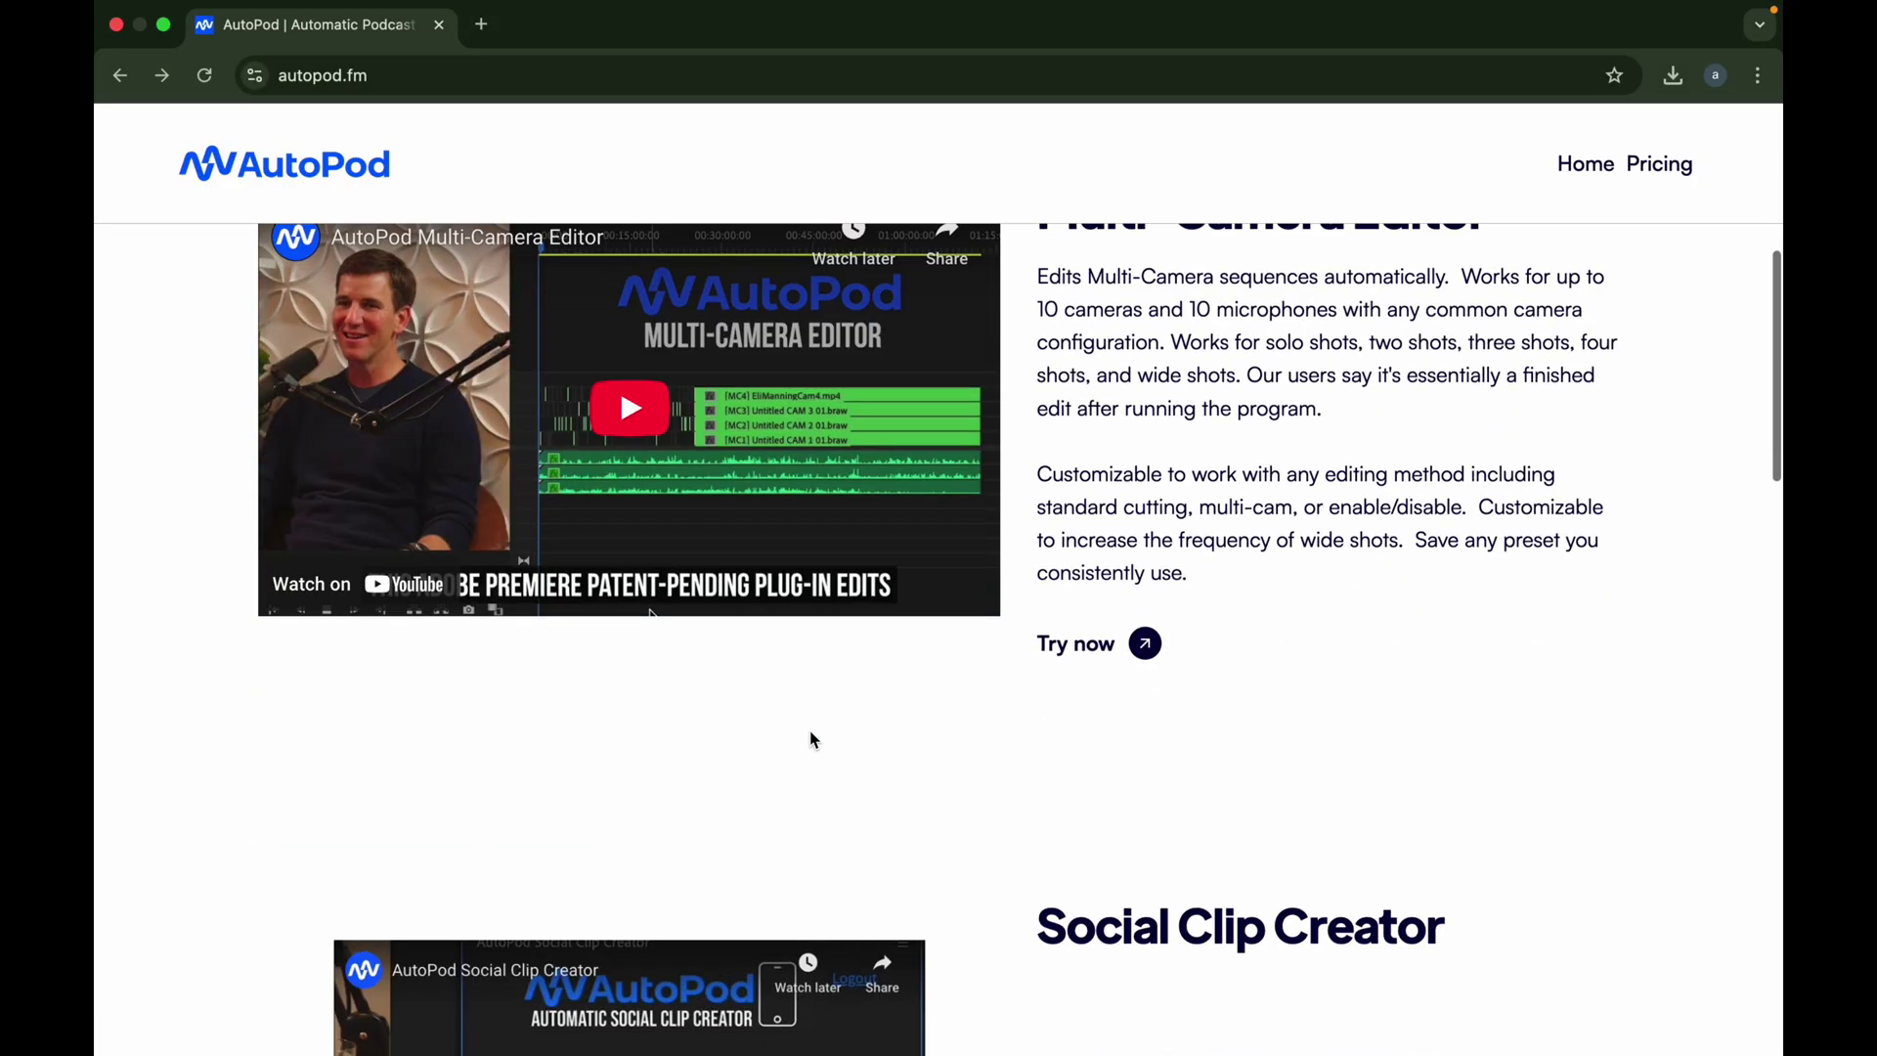
pyautogui.scroll(-4, 809, 737)
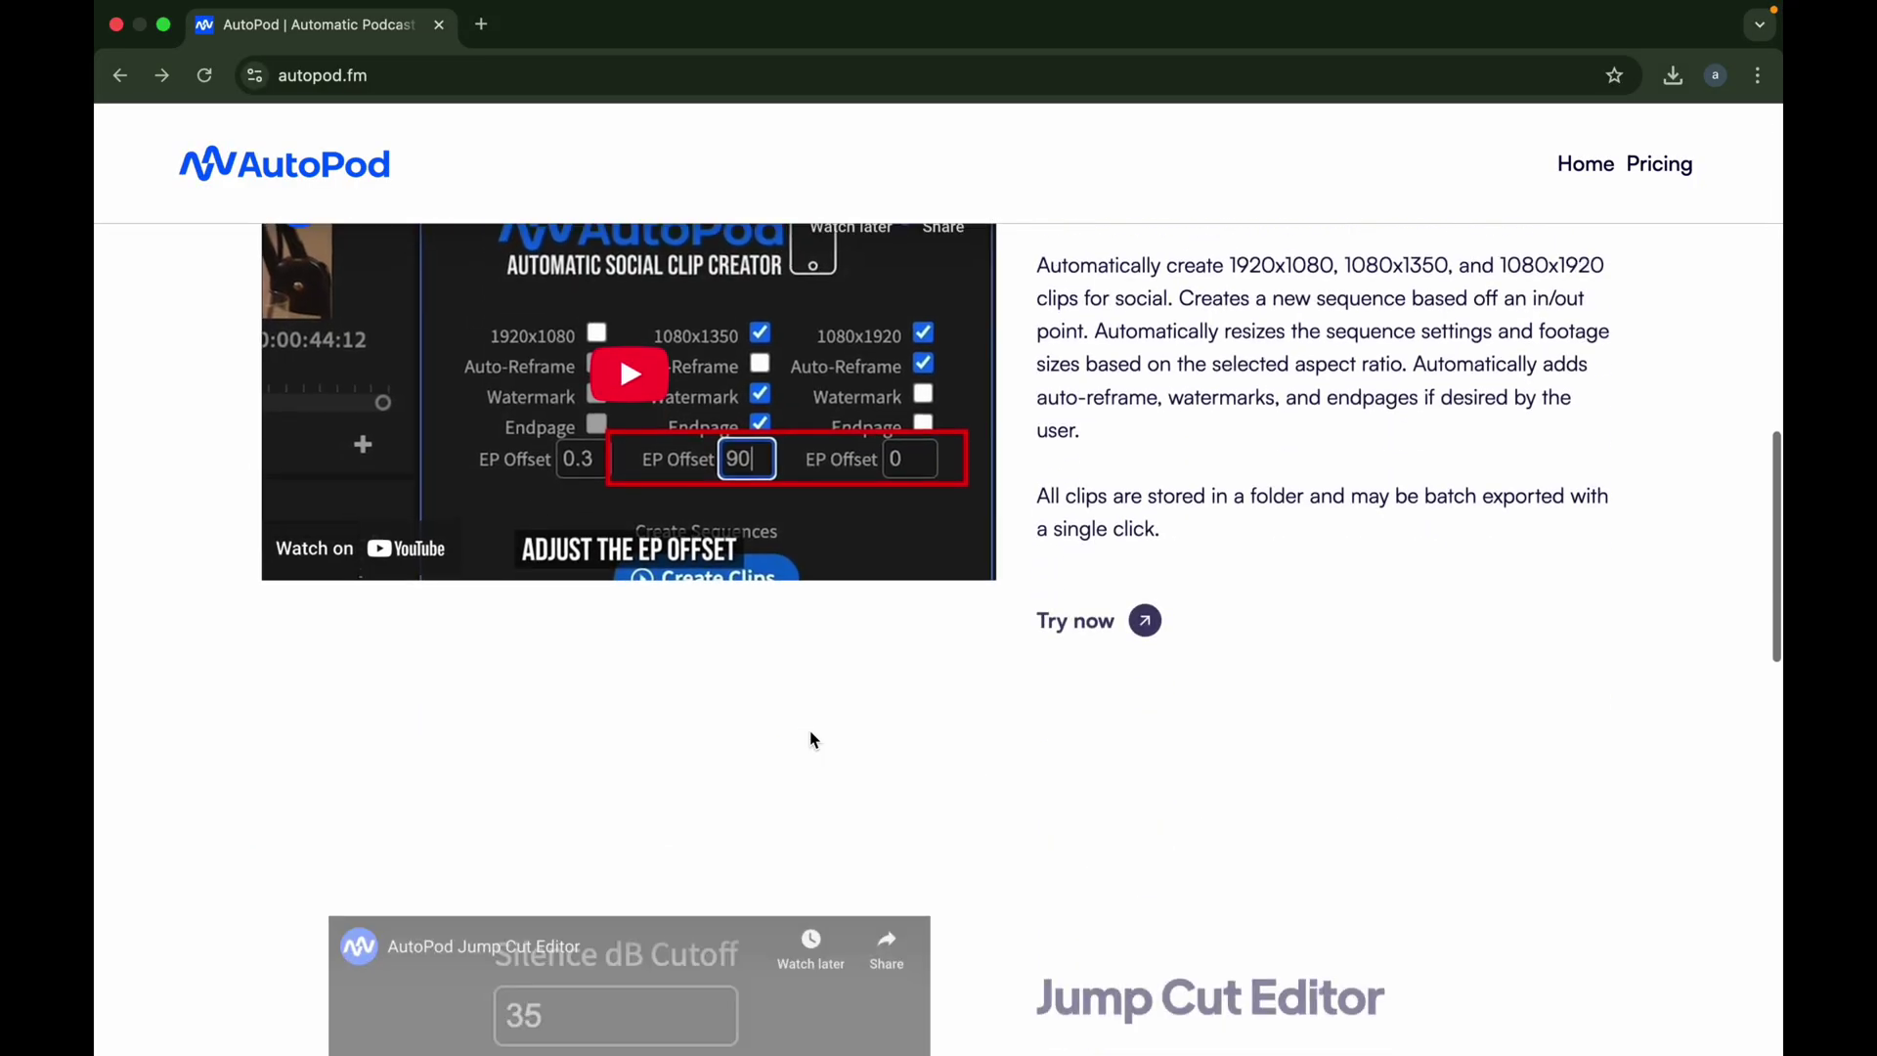
pyautogui.scroll(-1, 810, 736)
pyautogui.scroll(-4, 810, 738)
pyautogui.scroll(-3, 809, 738)
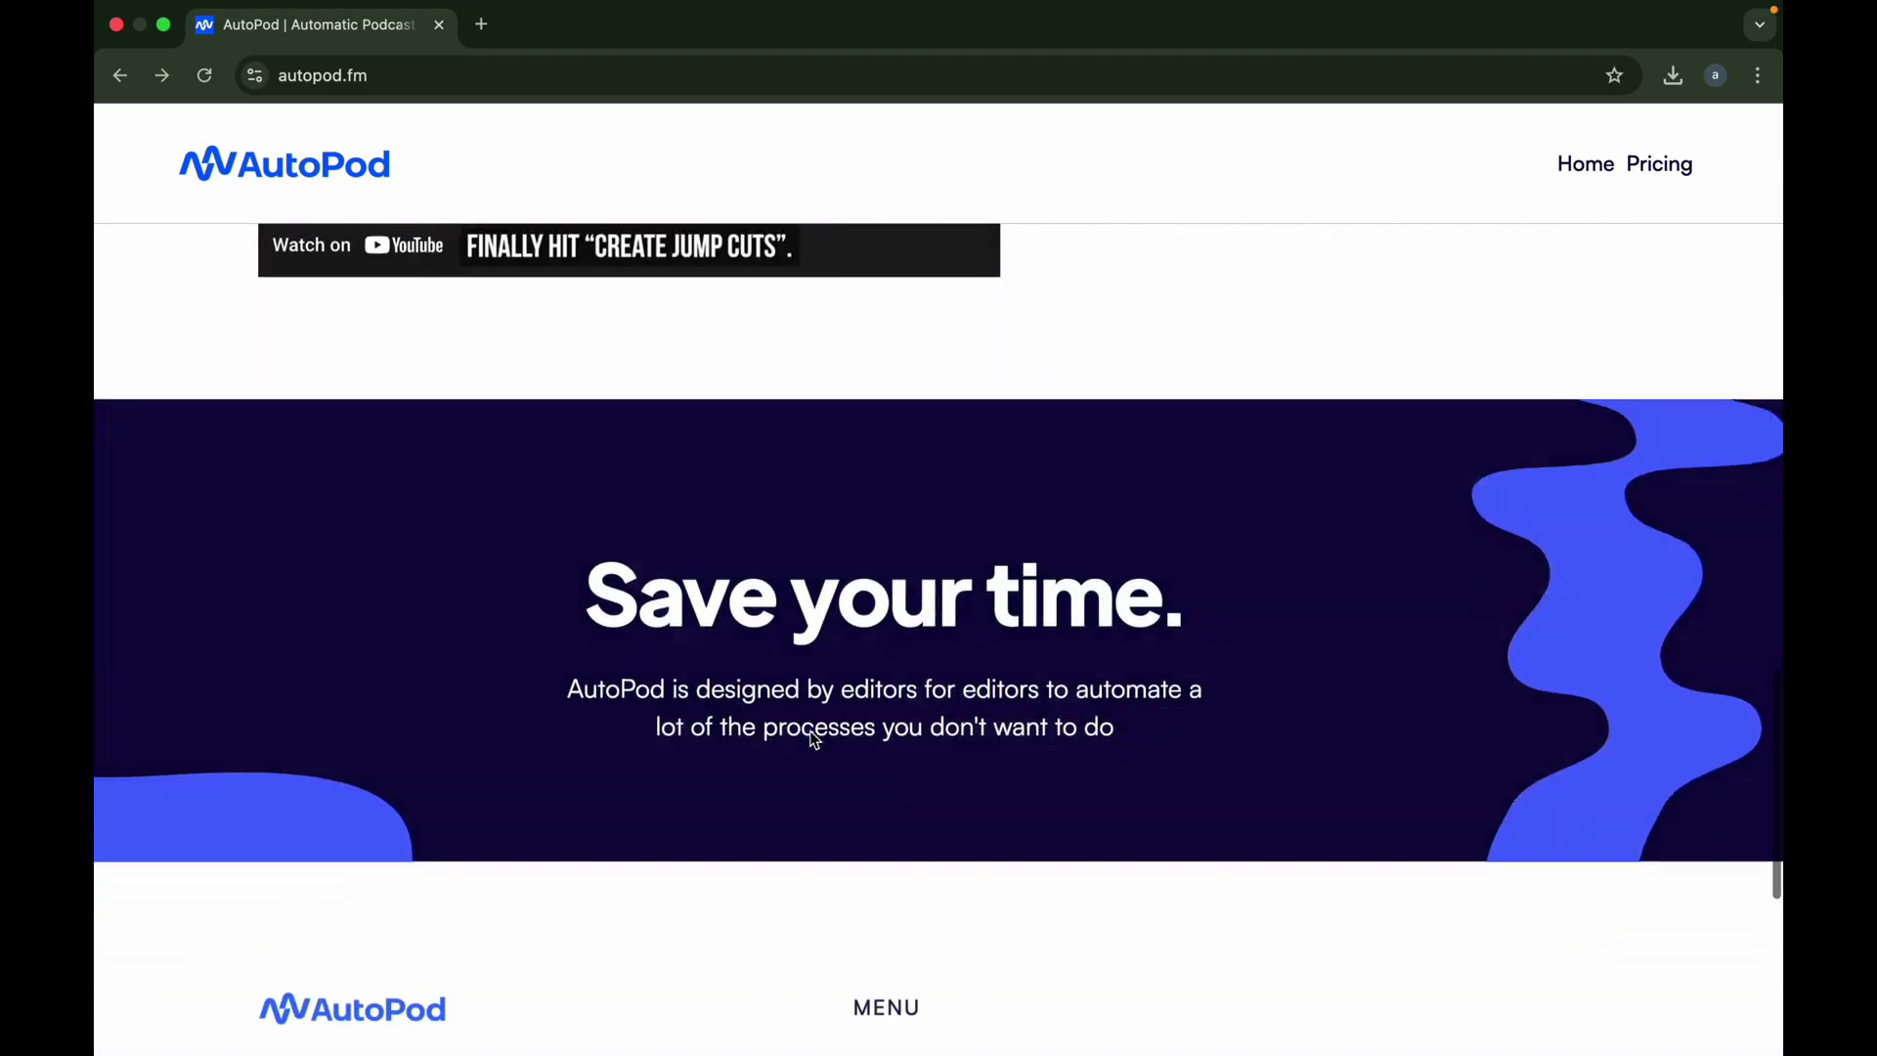
pyautogui.scroll(-5, 811, 737)
pyautogui.scroll(2, 810, 738)
pyautogui.scroll(10, 809, 738)
pyautogui.scroll(2, 810, 738)
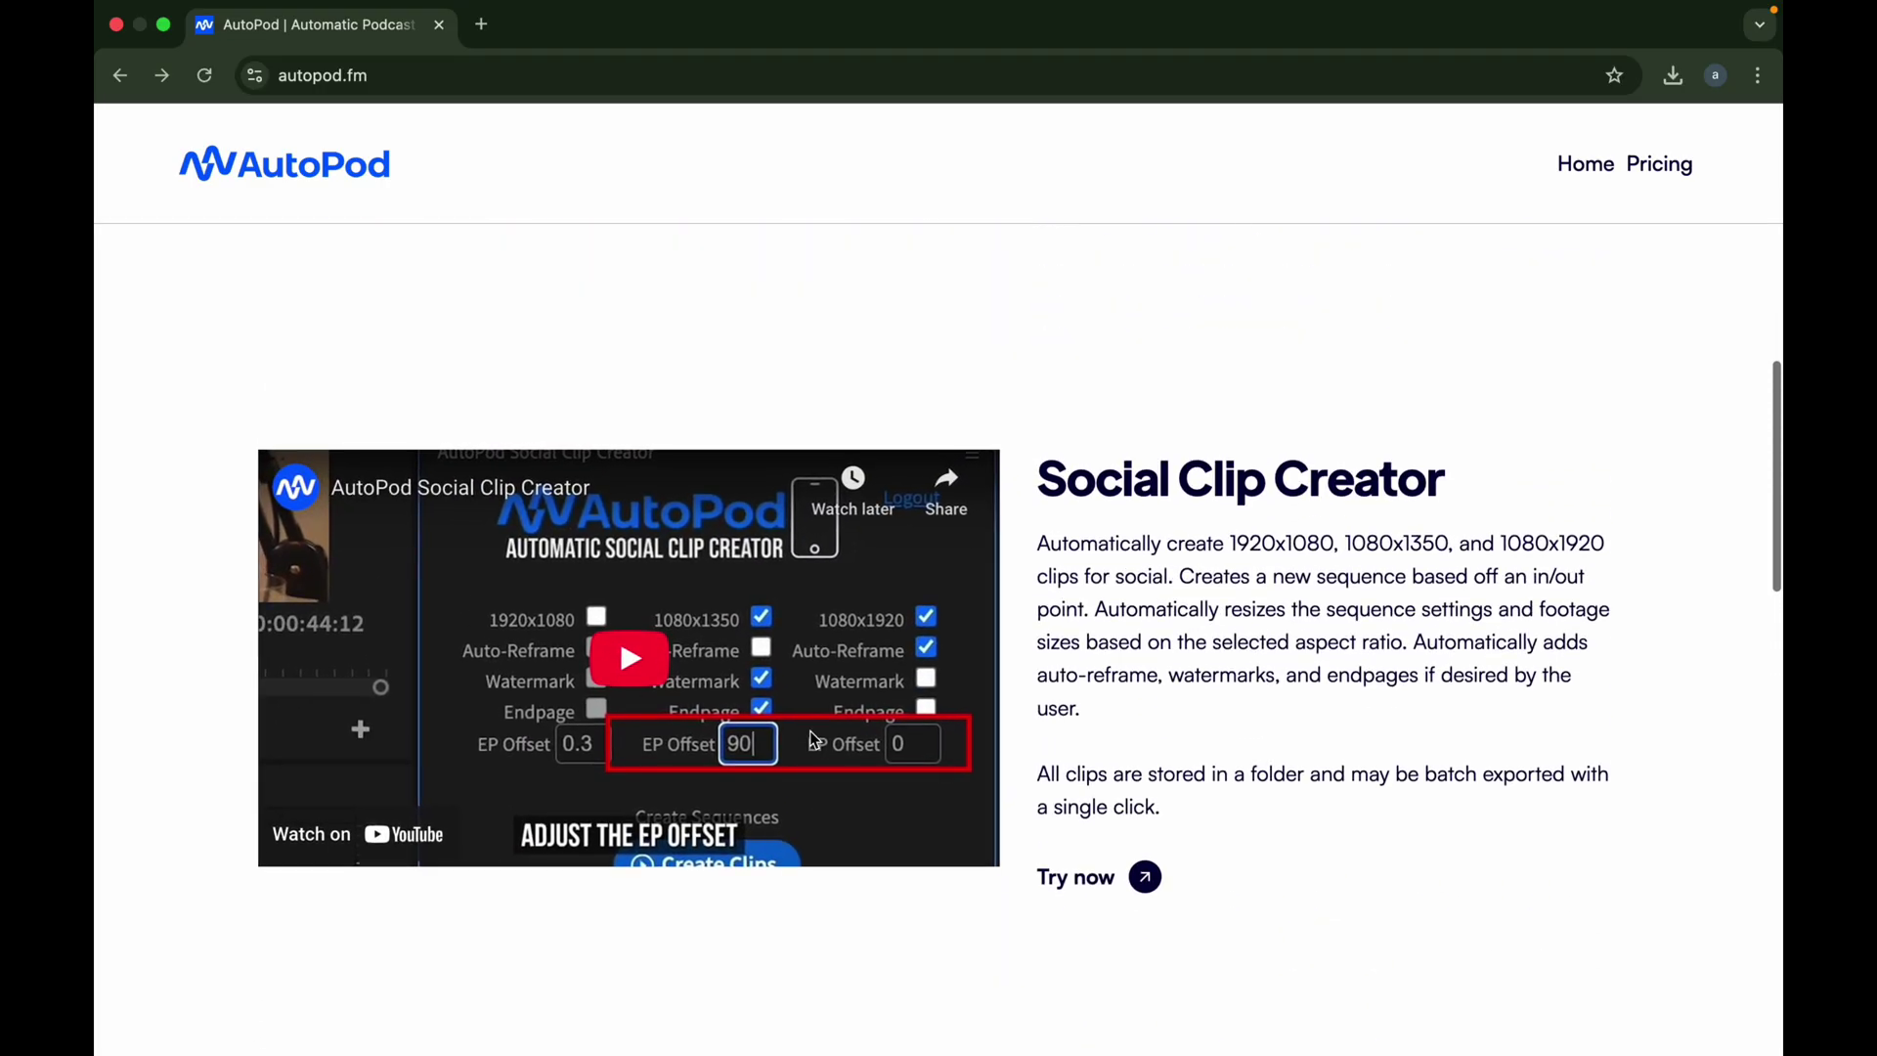
pyautogui.scroll(4, 810, 738)
pyautogui.scroll(4, 810, 738)
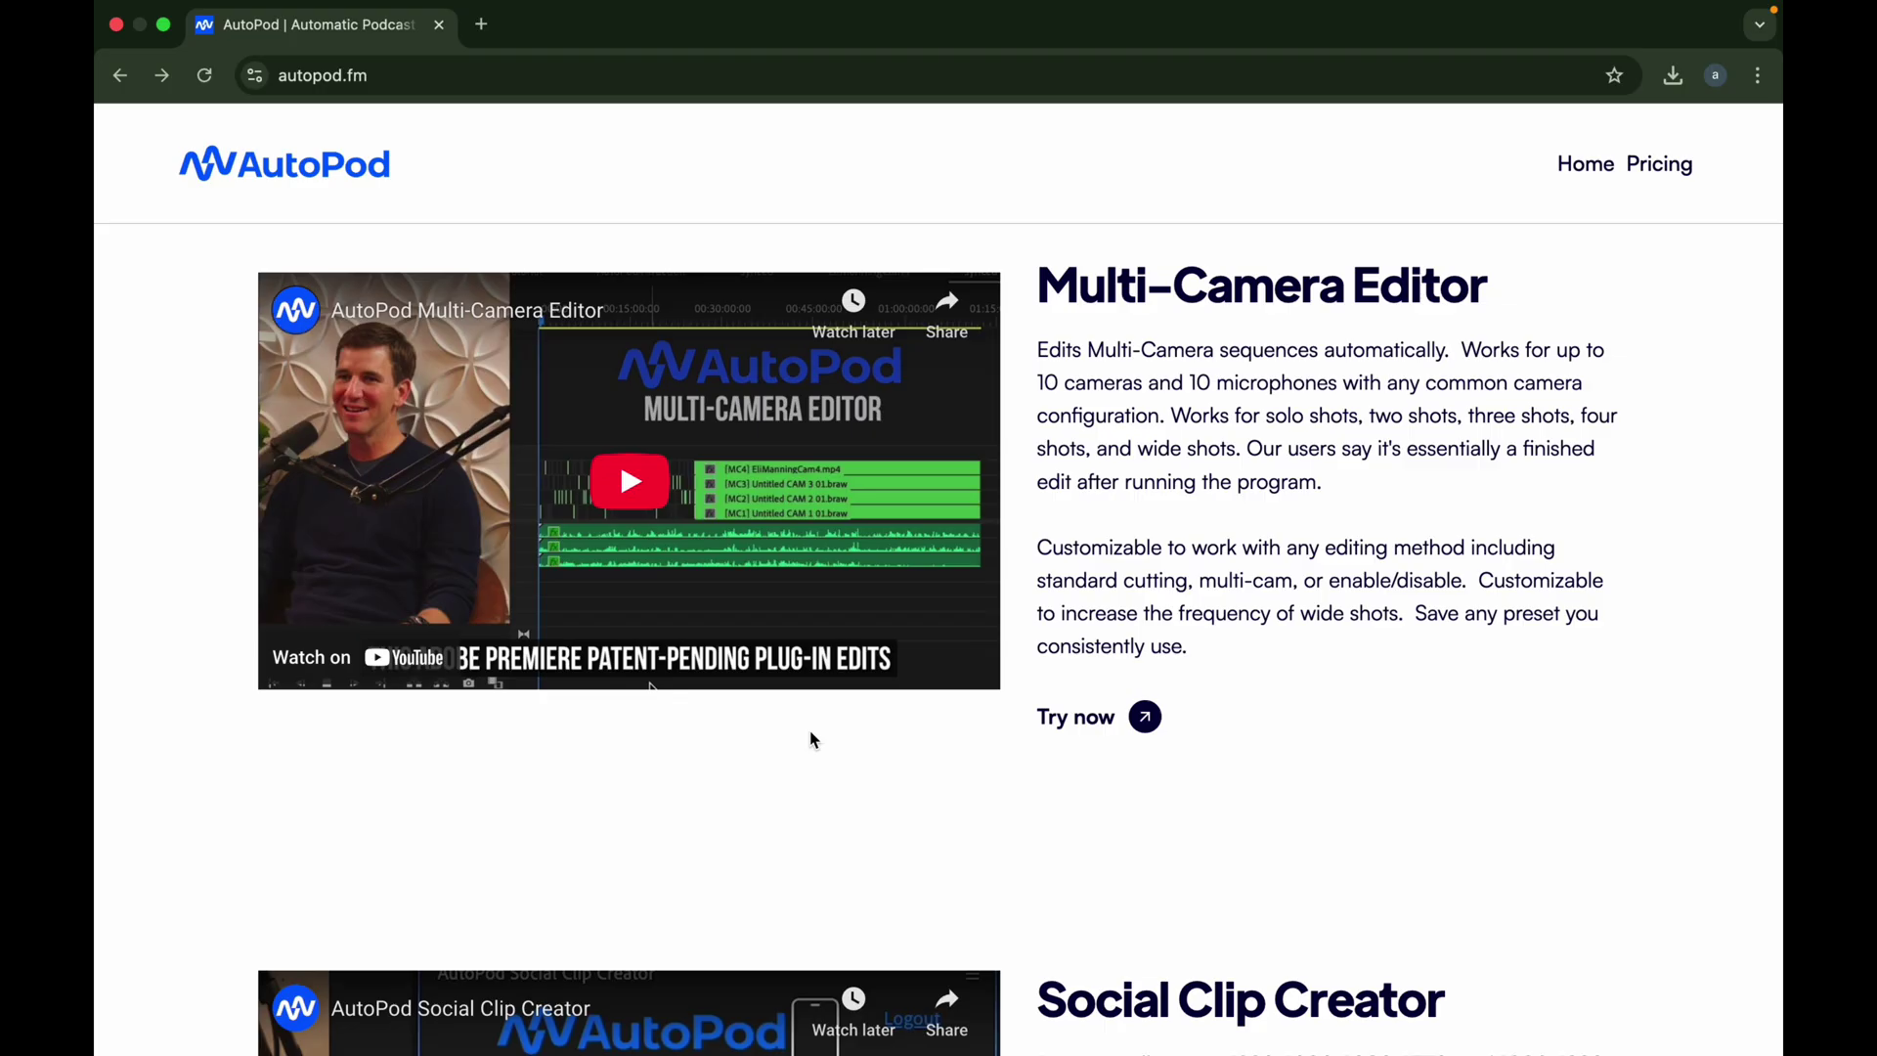
pyautogui.scroll(-4, 811, 739)
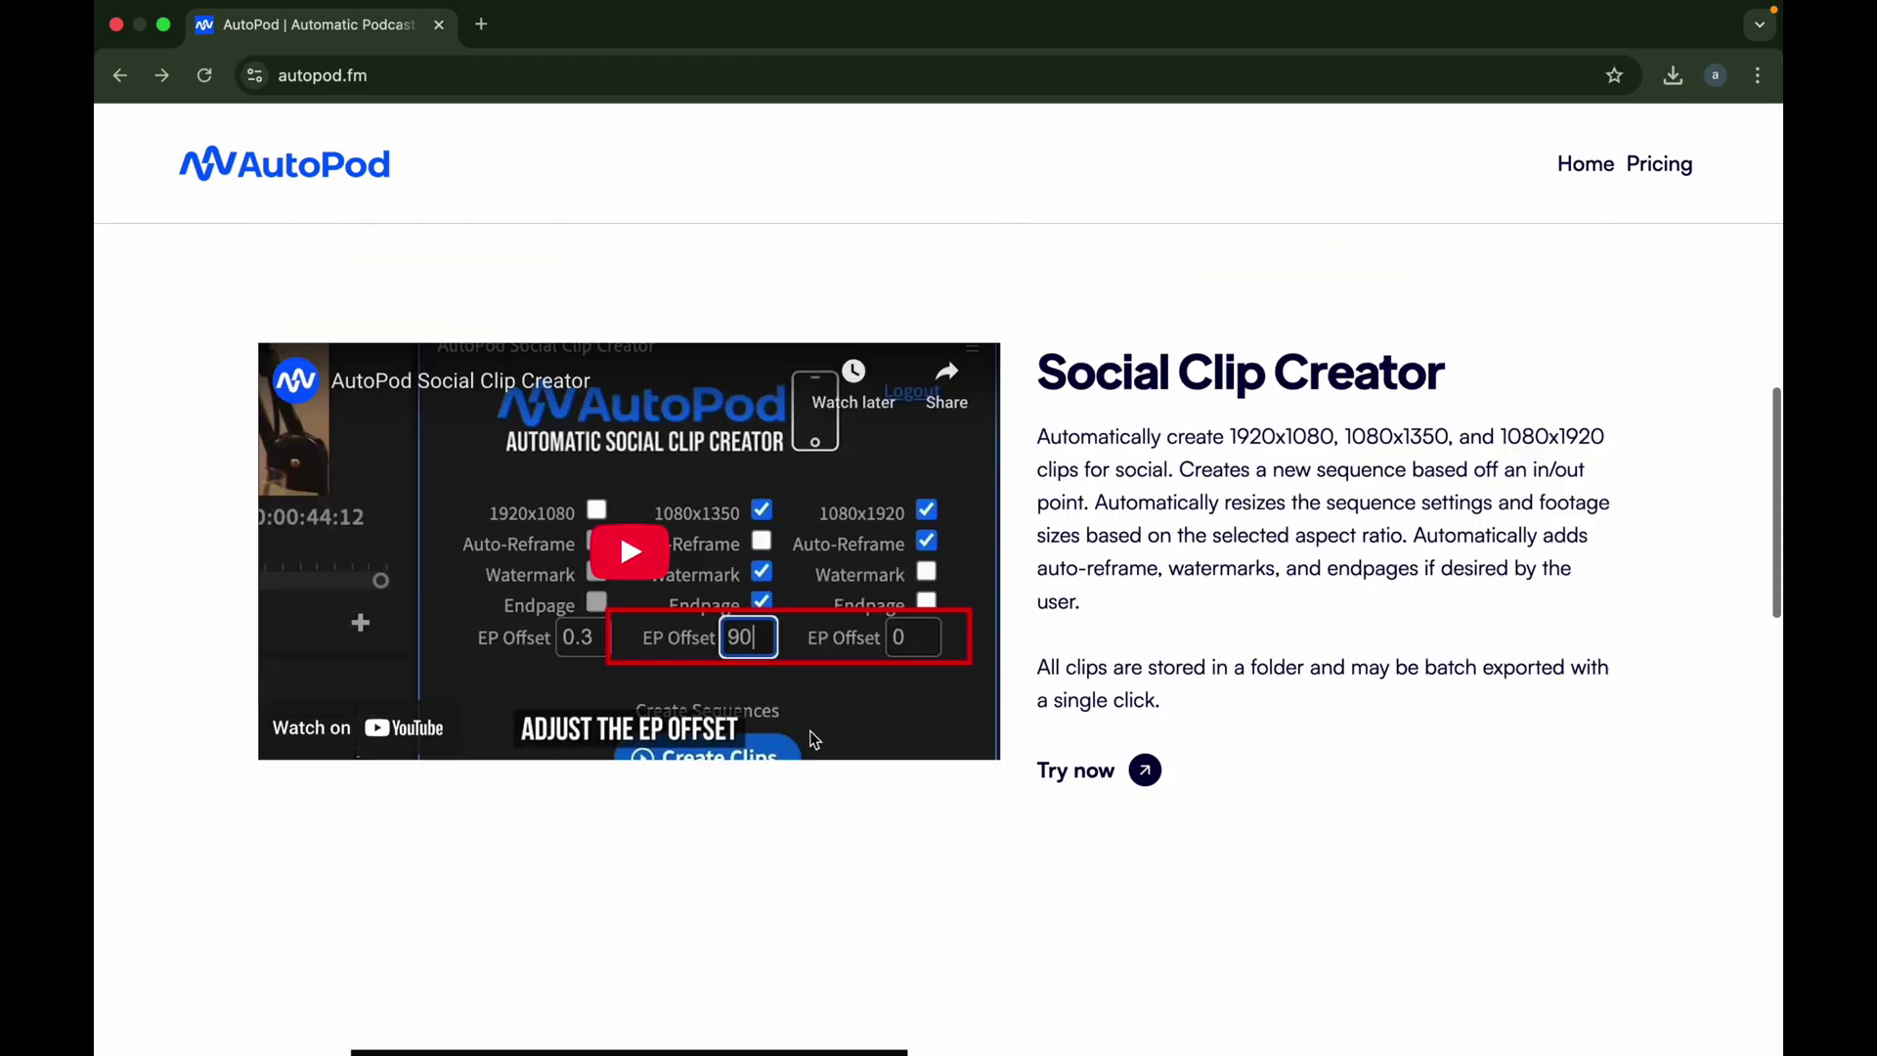
pyautogui.scroll(-1, 810, 740)
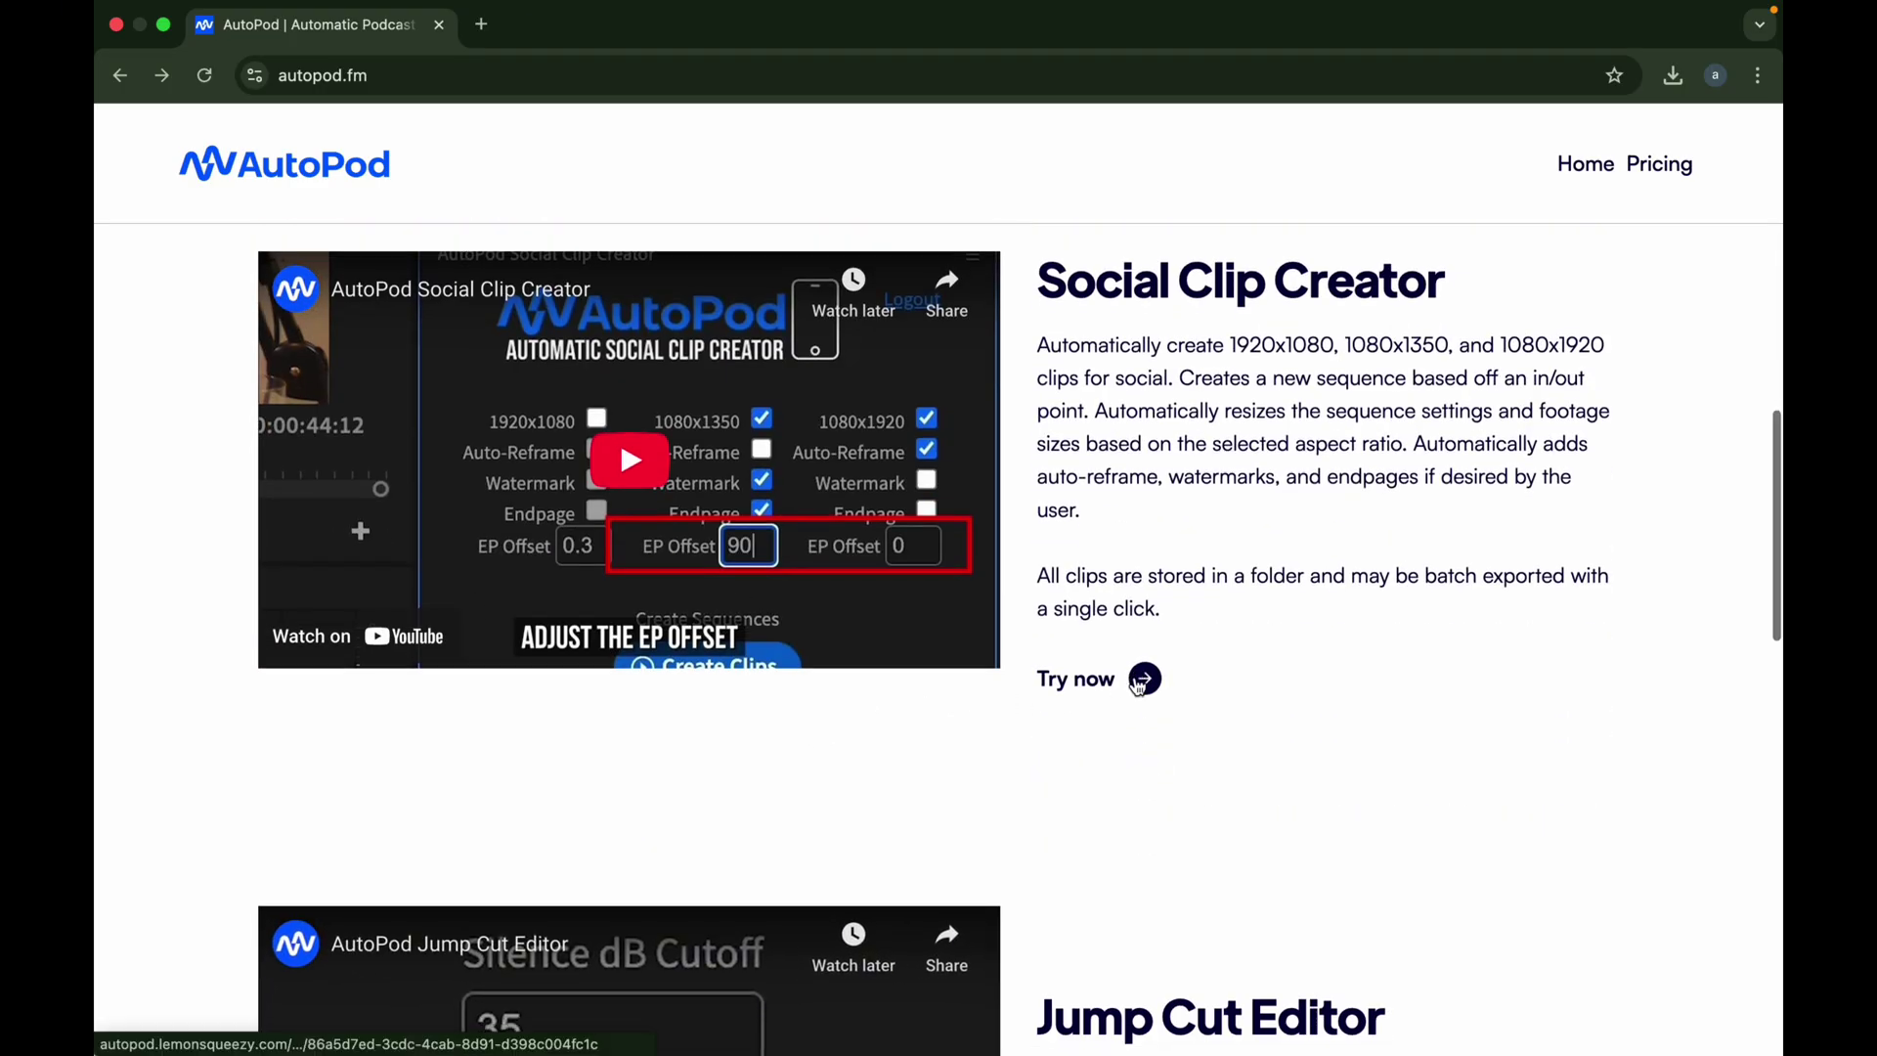
pyautogui.scroll(-2, 1139, 686)
pyautogui.scroll(-2, 1140, 686)
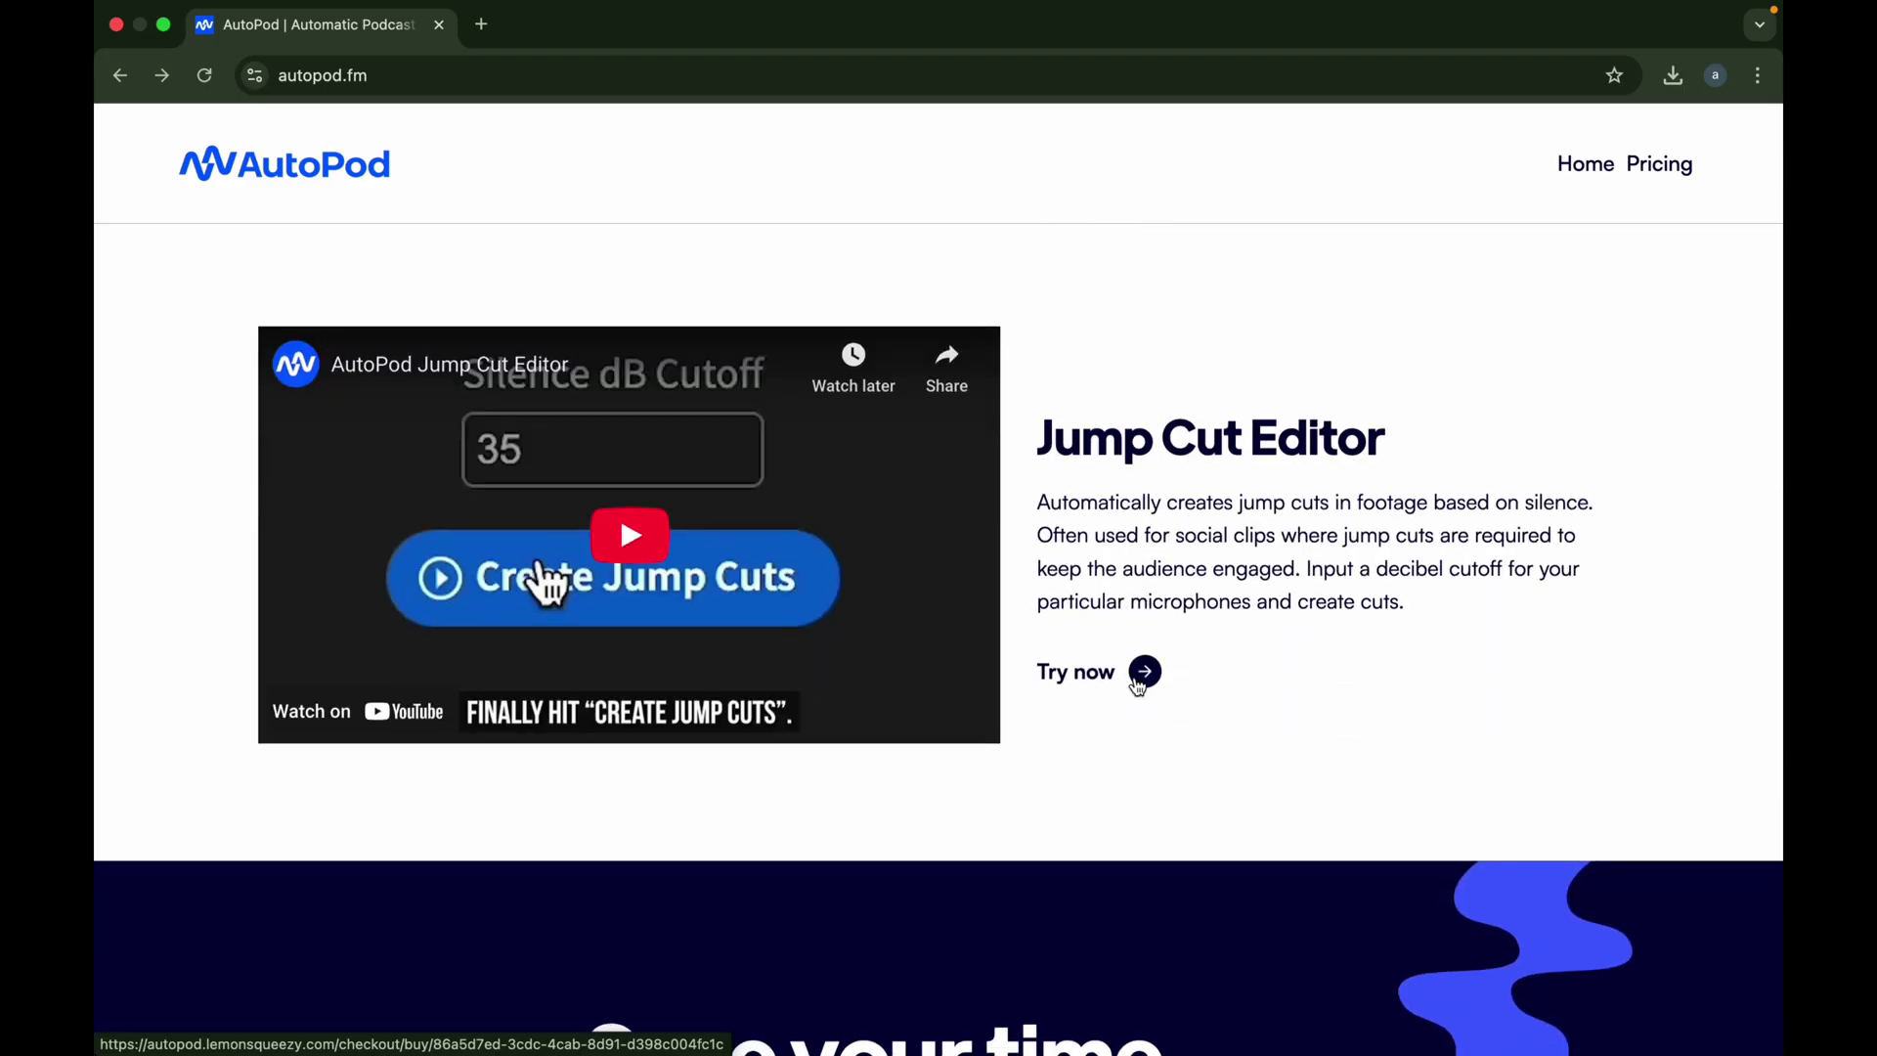
pyautogui.scroll(2, 1140, 686)
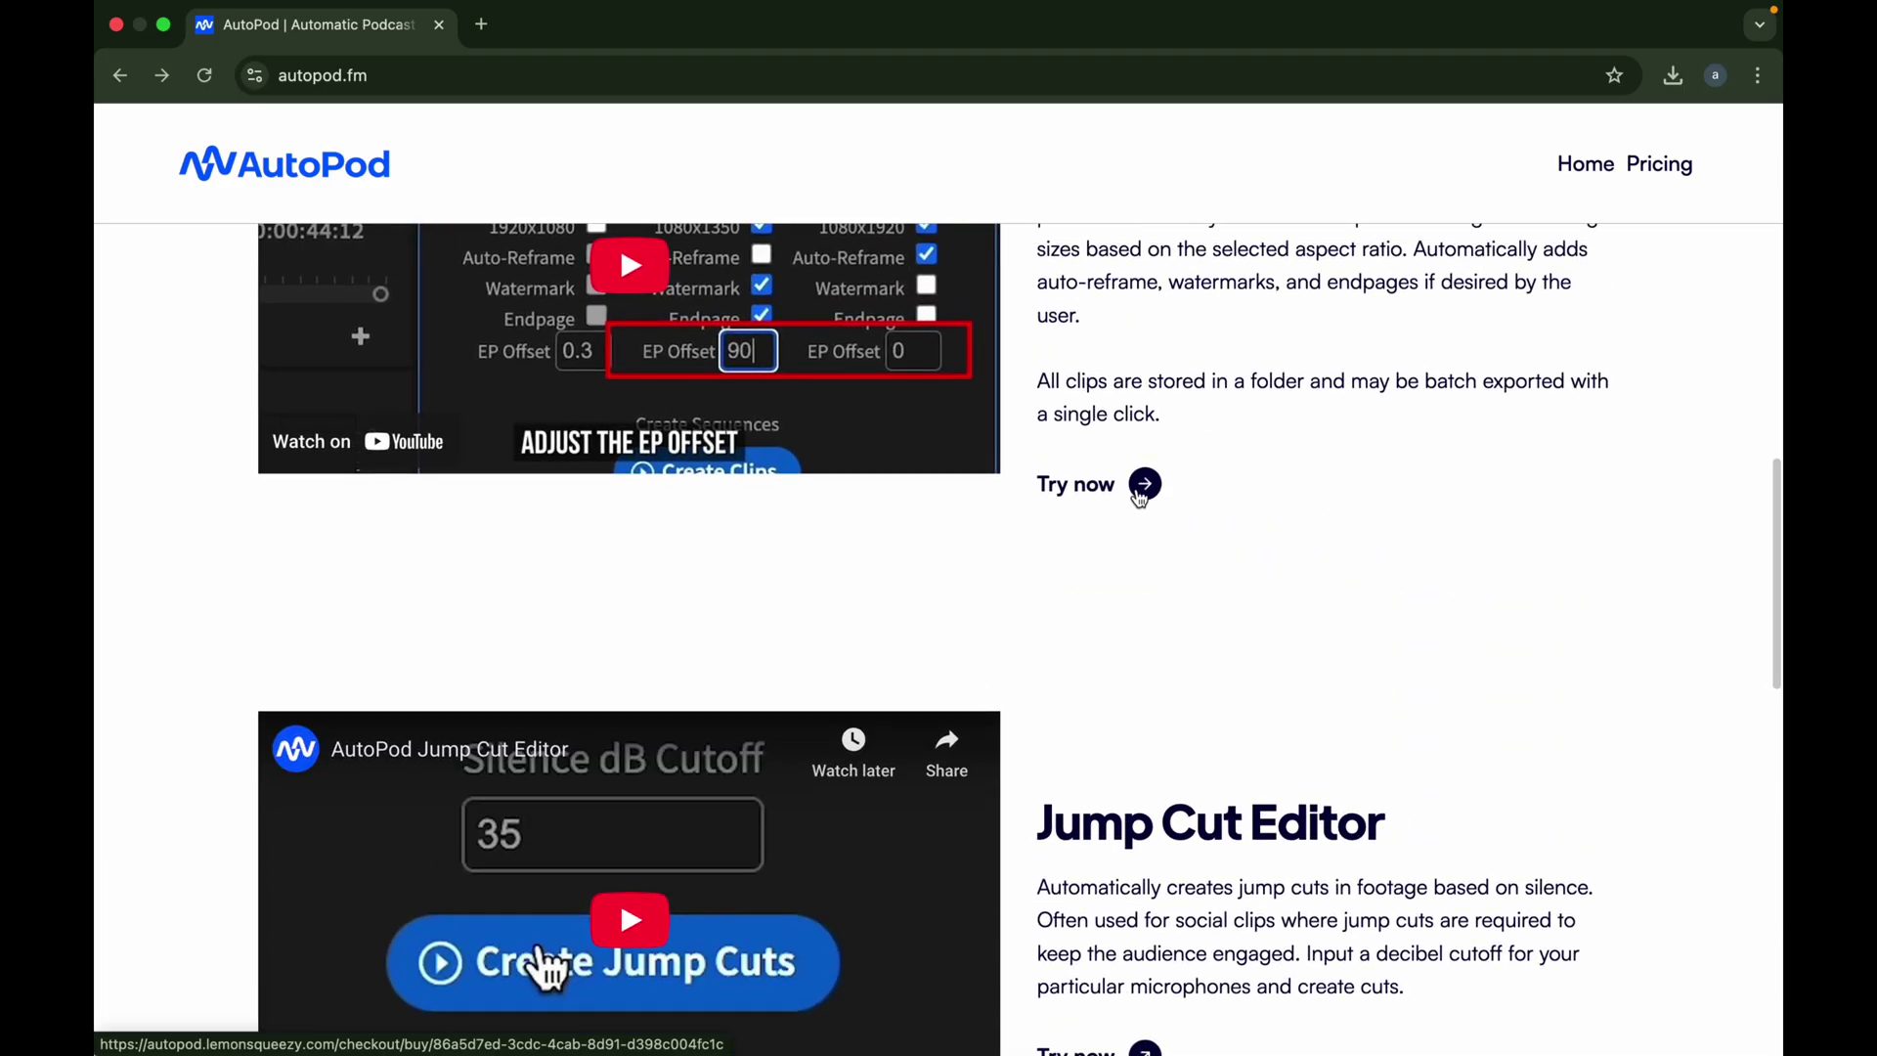
pyautogui.scroll(7, 1132, 660)
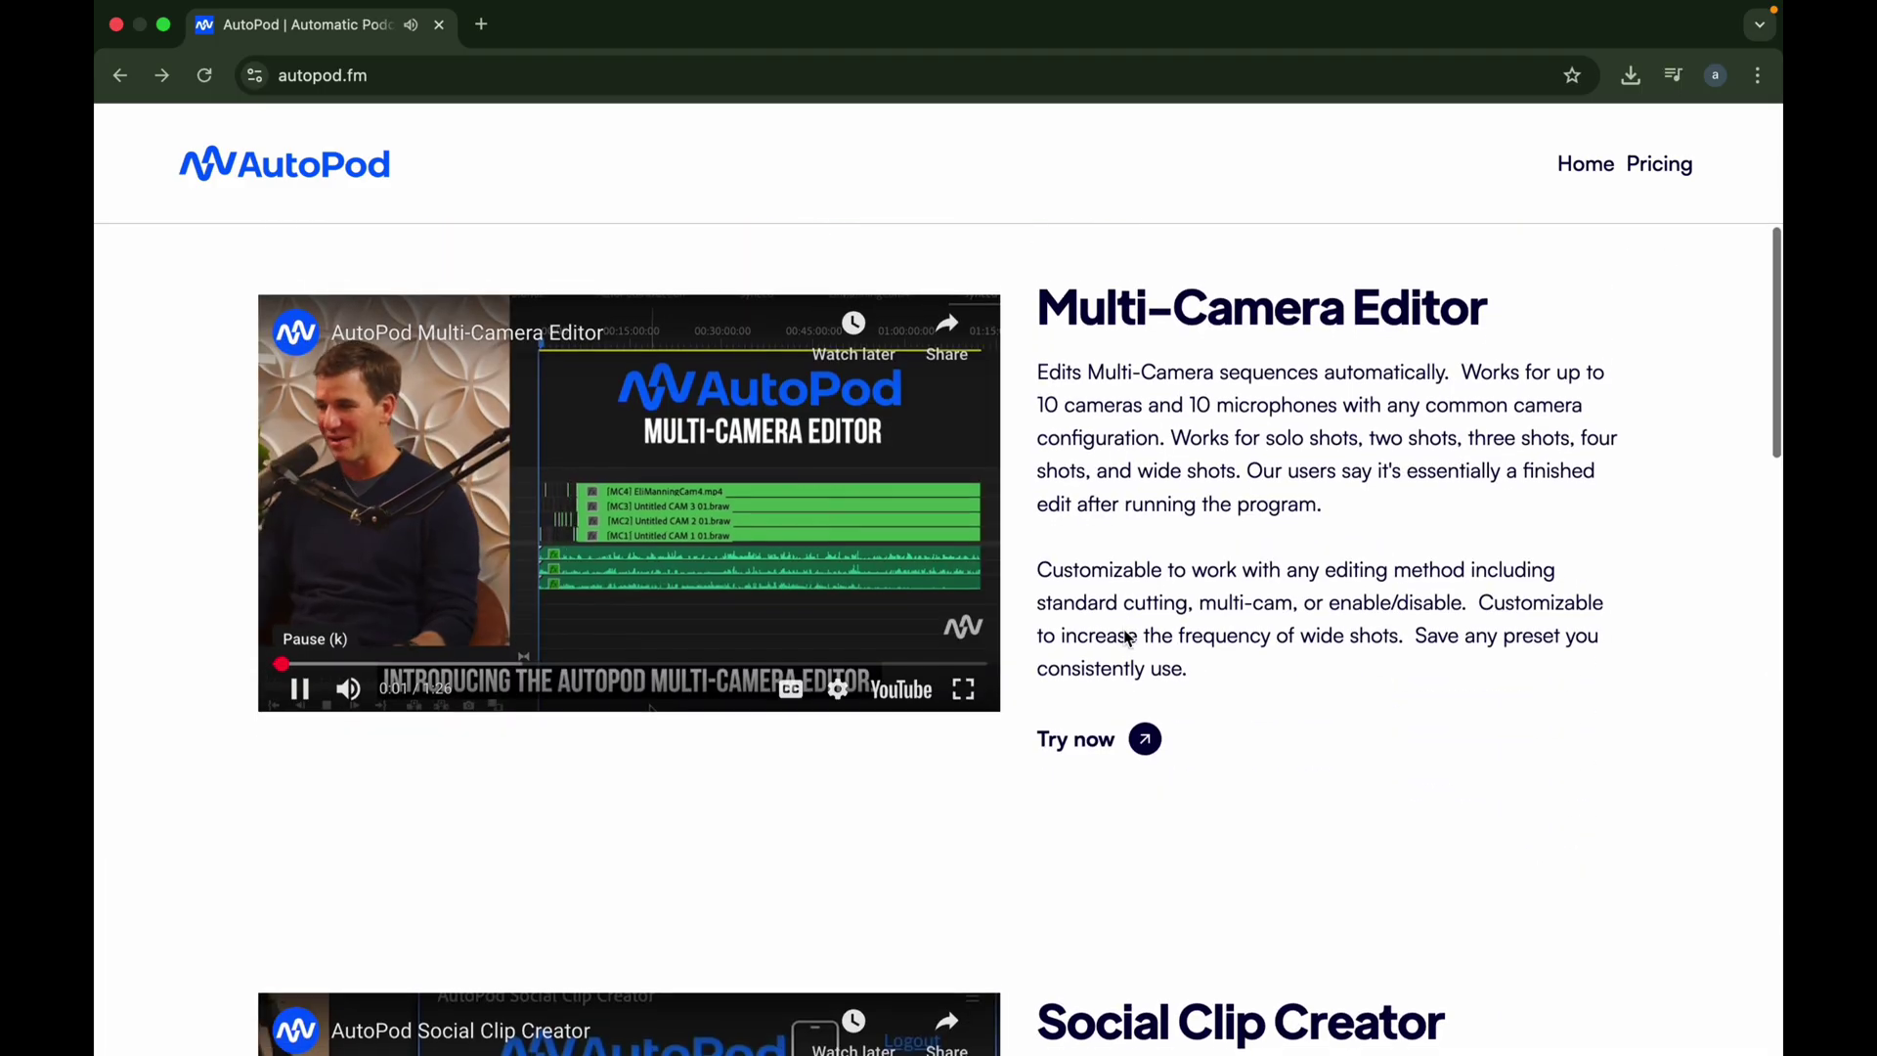
pyautogui.scroll(-1, 1127, 638)
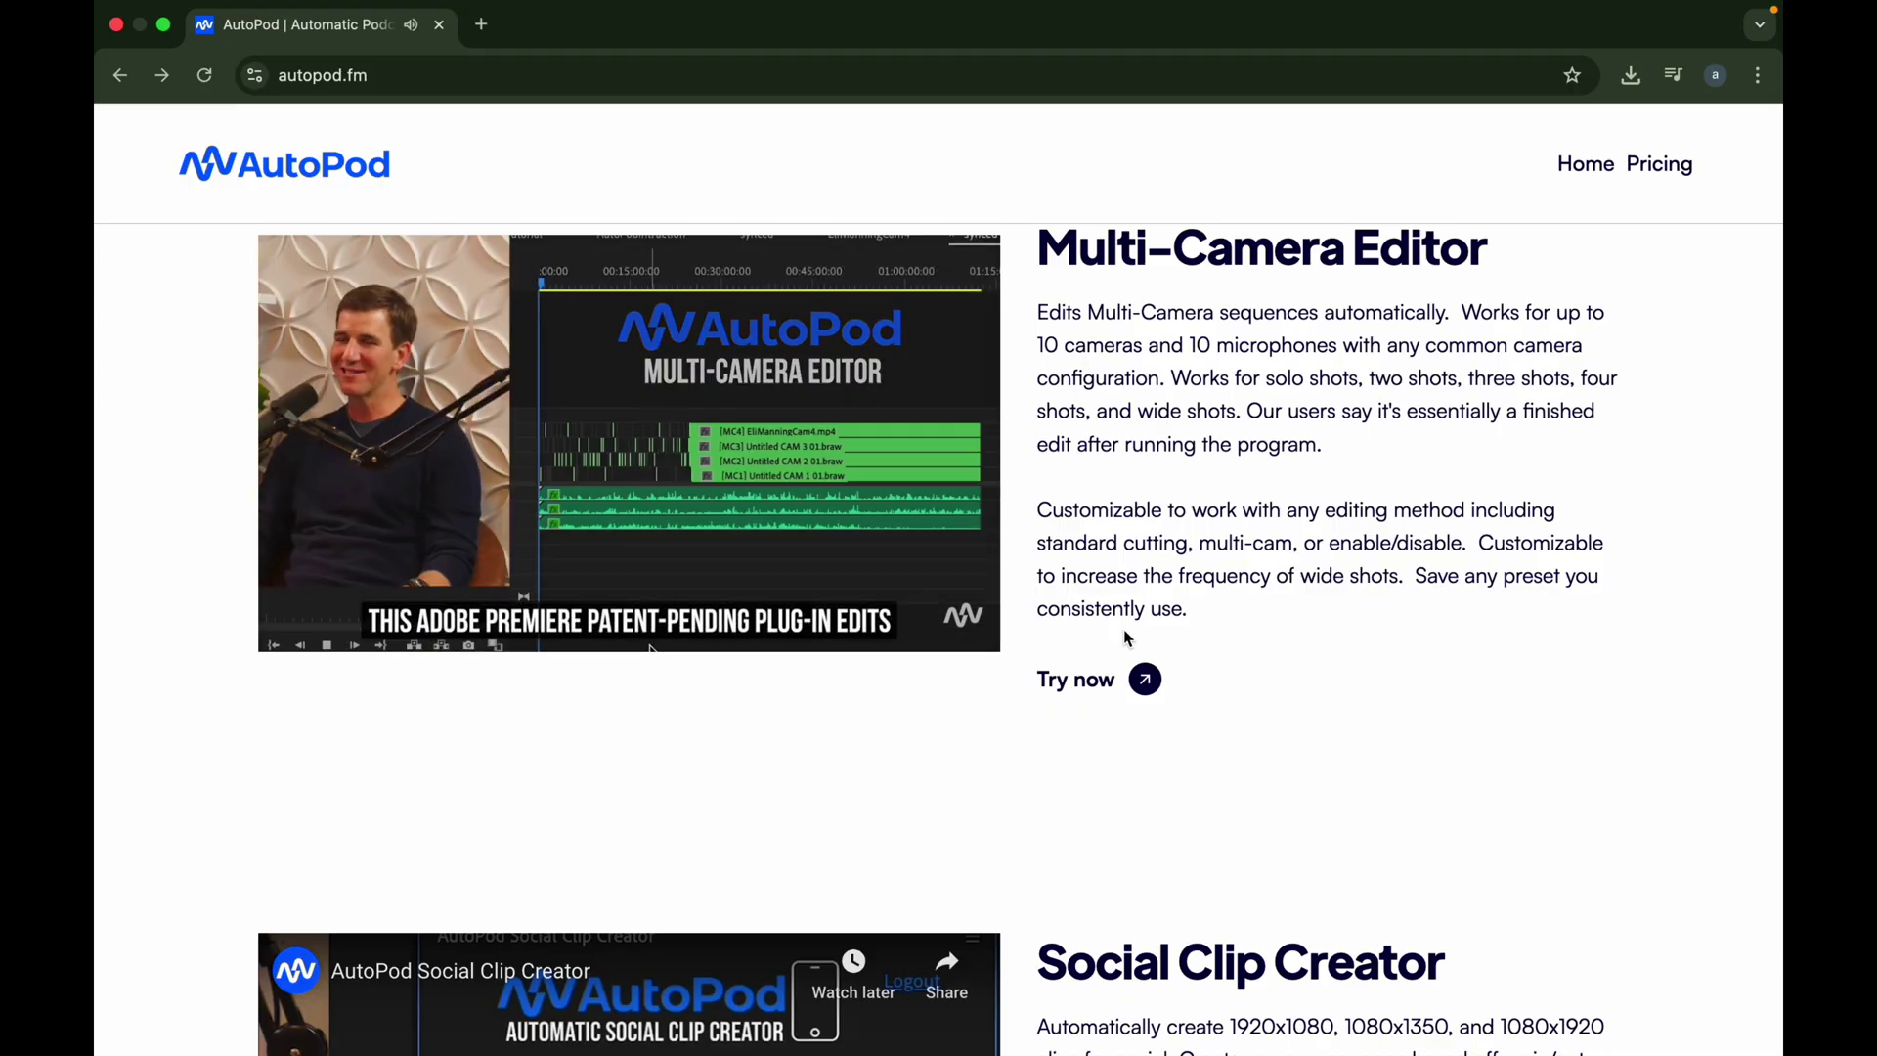
pyautogui.scroll(-4, 1125, 636)
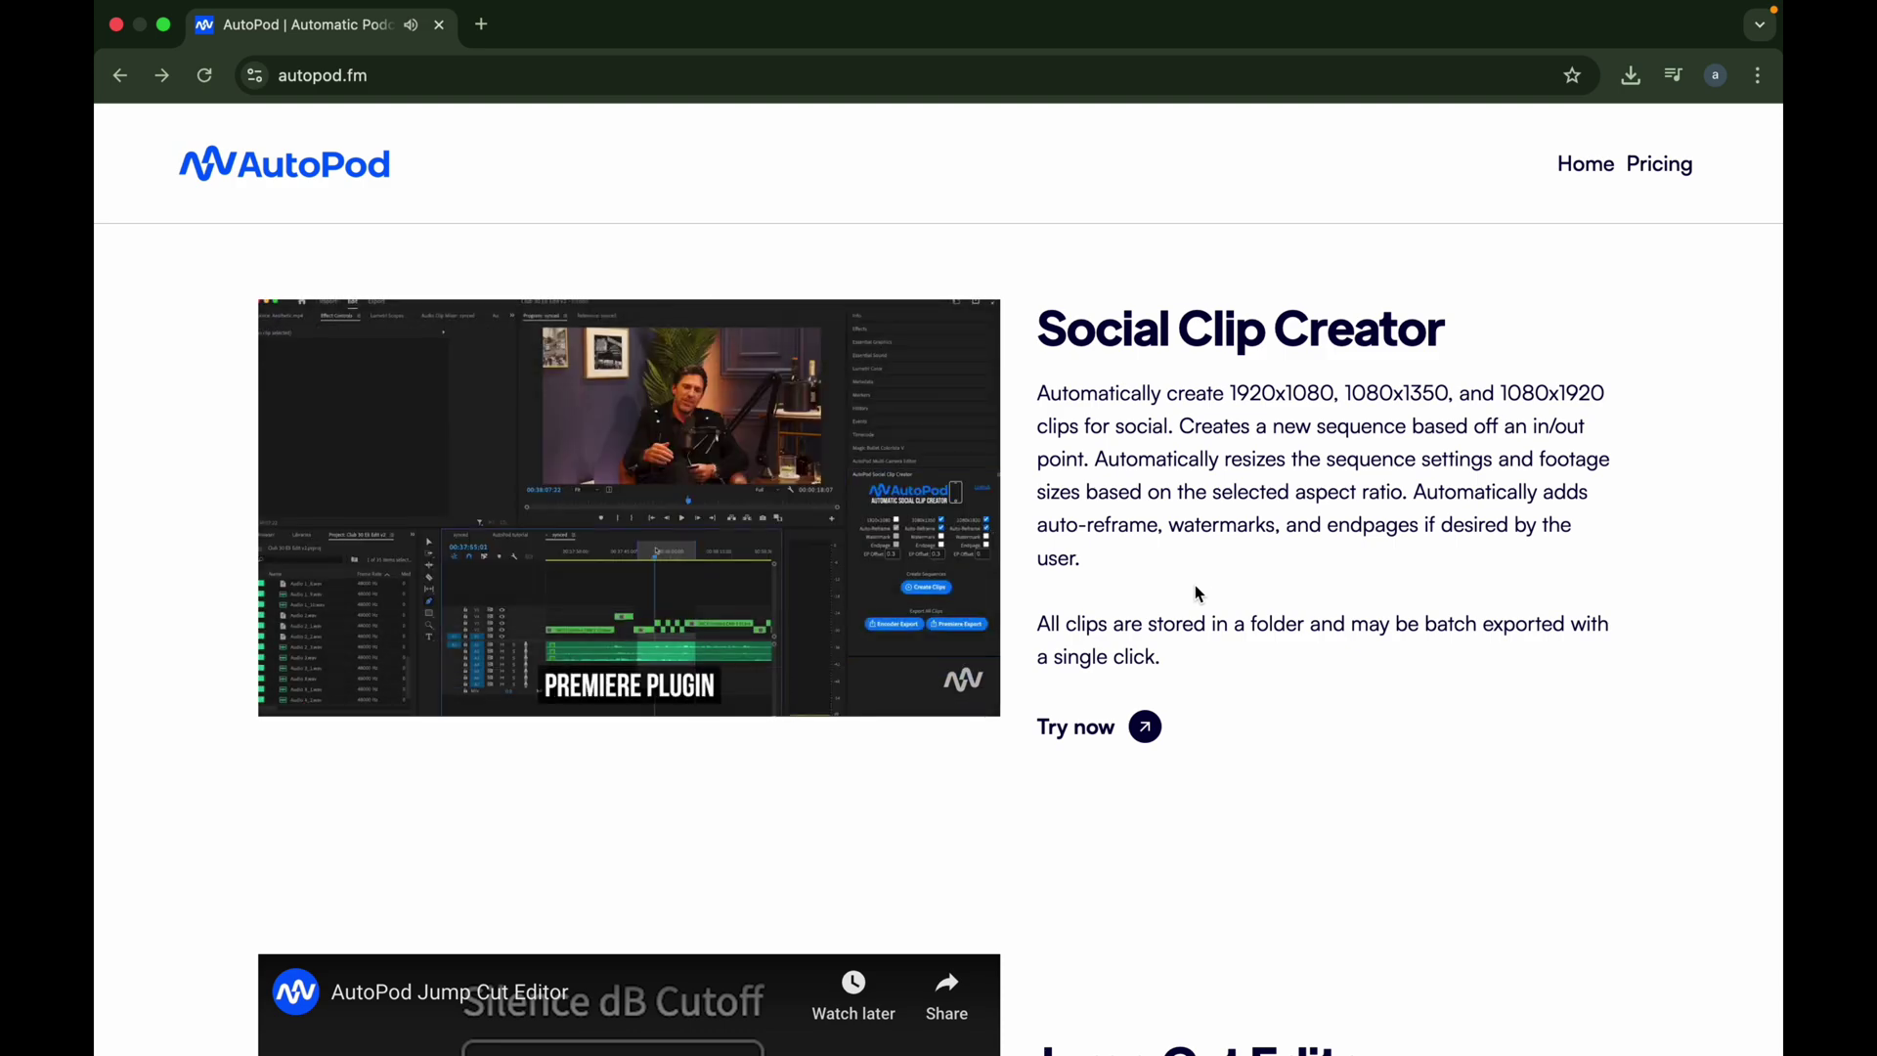
pyautogui.scroll(-3, 1195, 589)
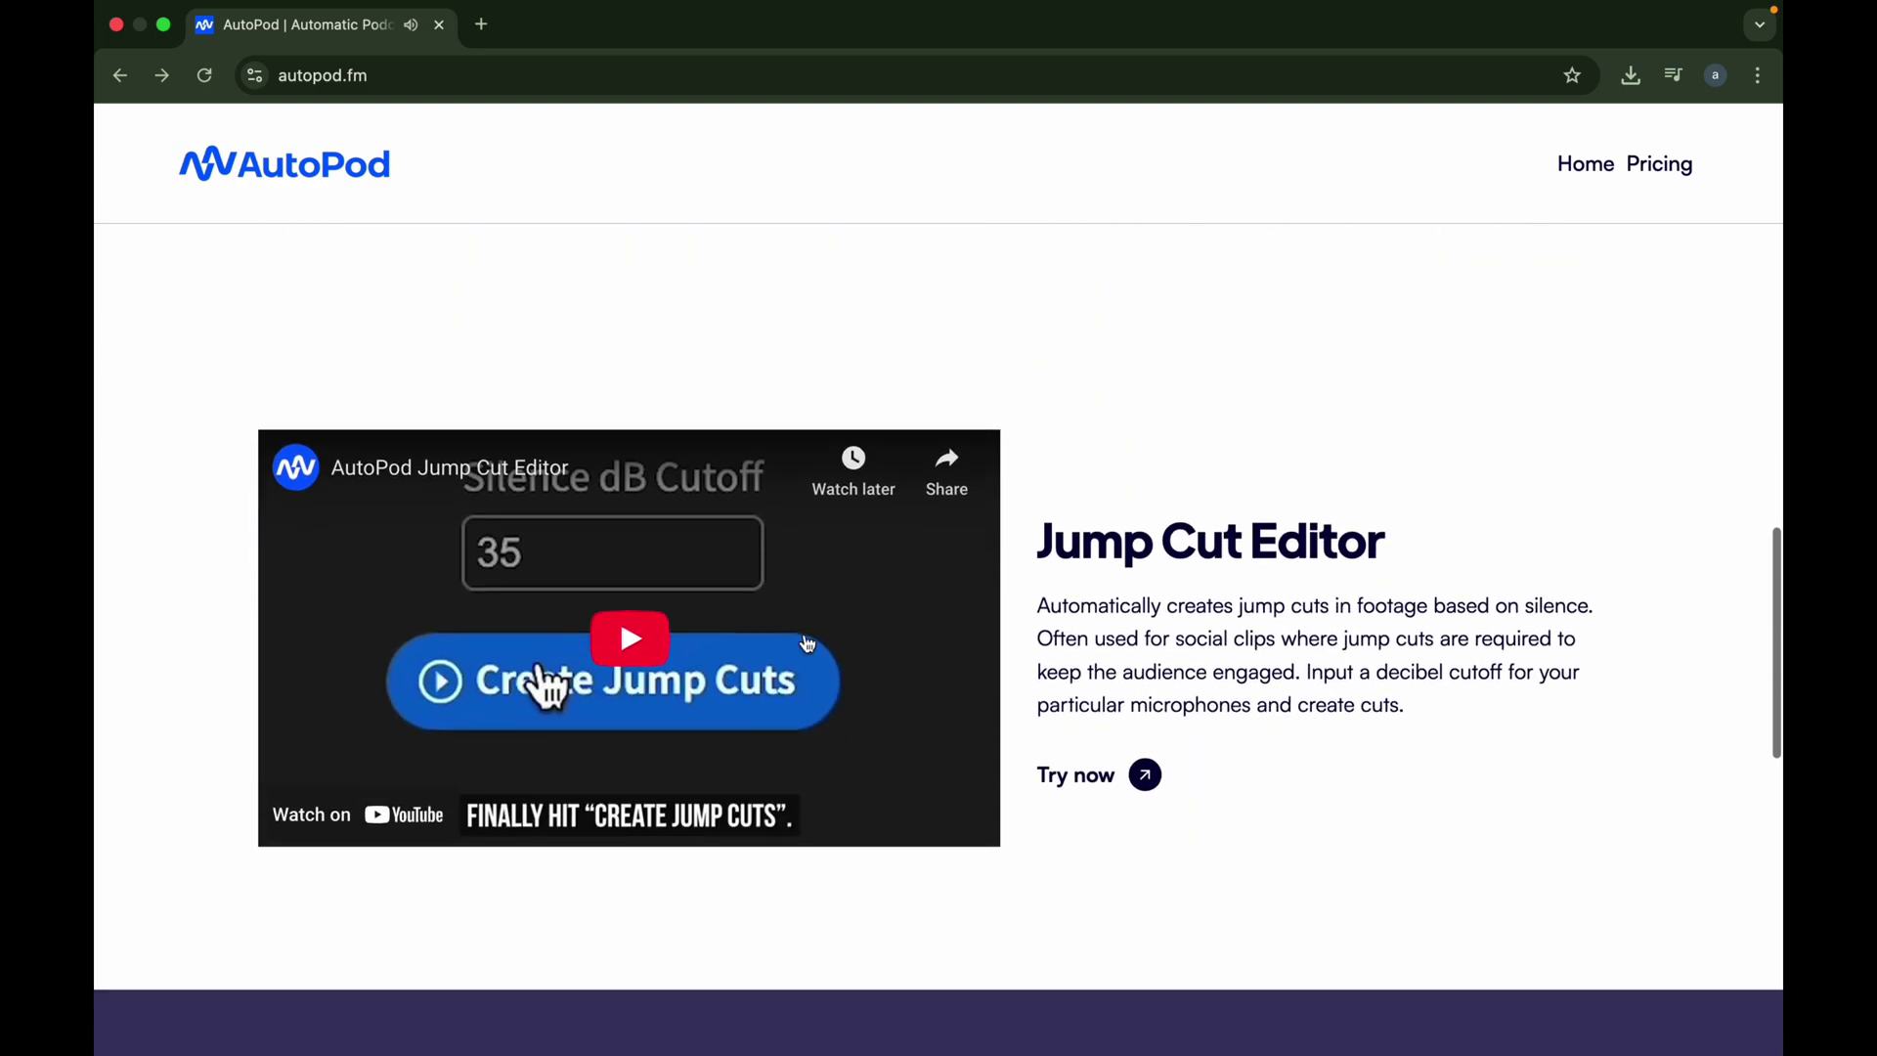
# Play the Jump Cut Editor YouTube demo on autopod.fm.
pyautogui.click(806, 644)
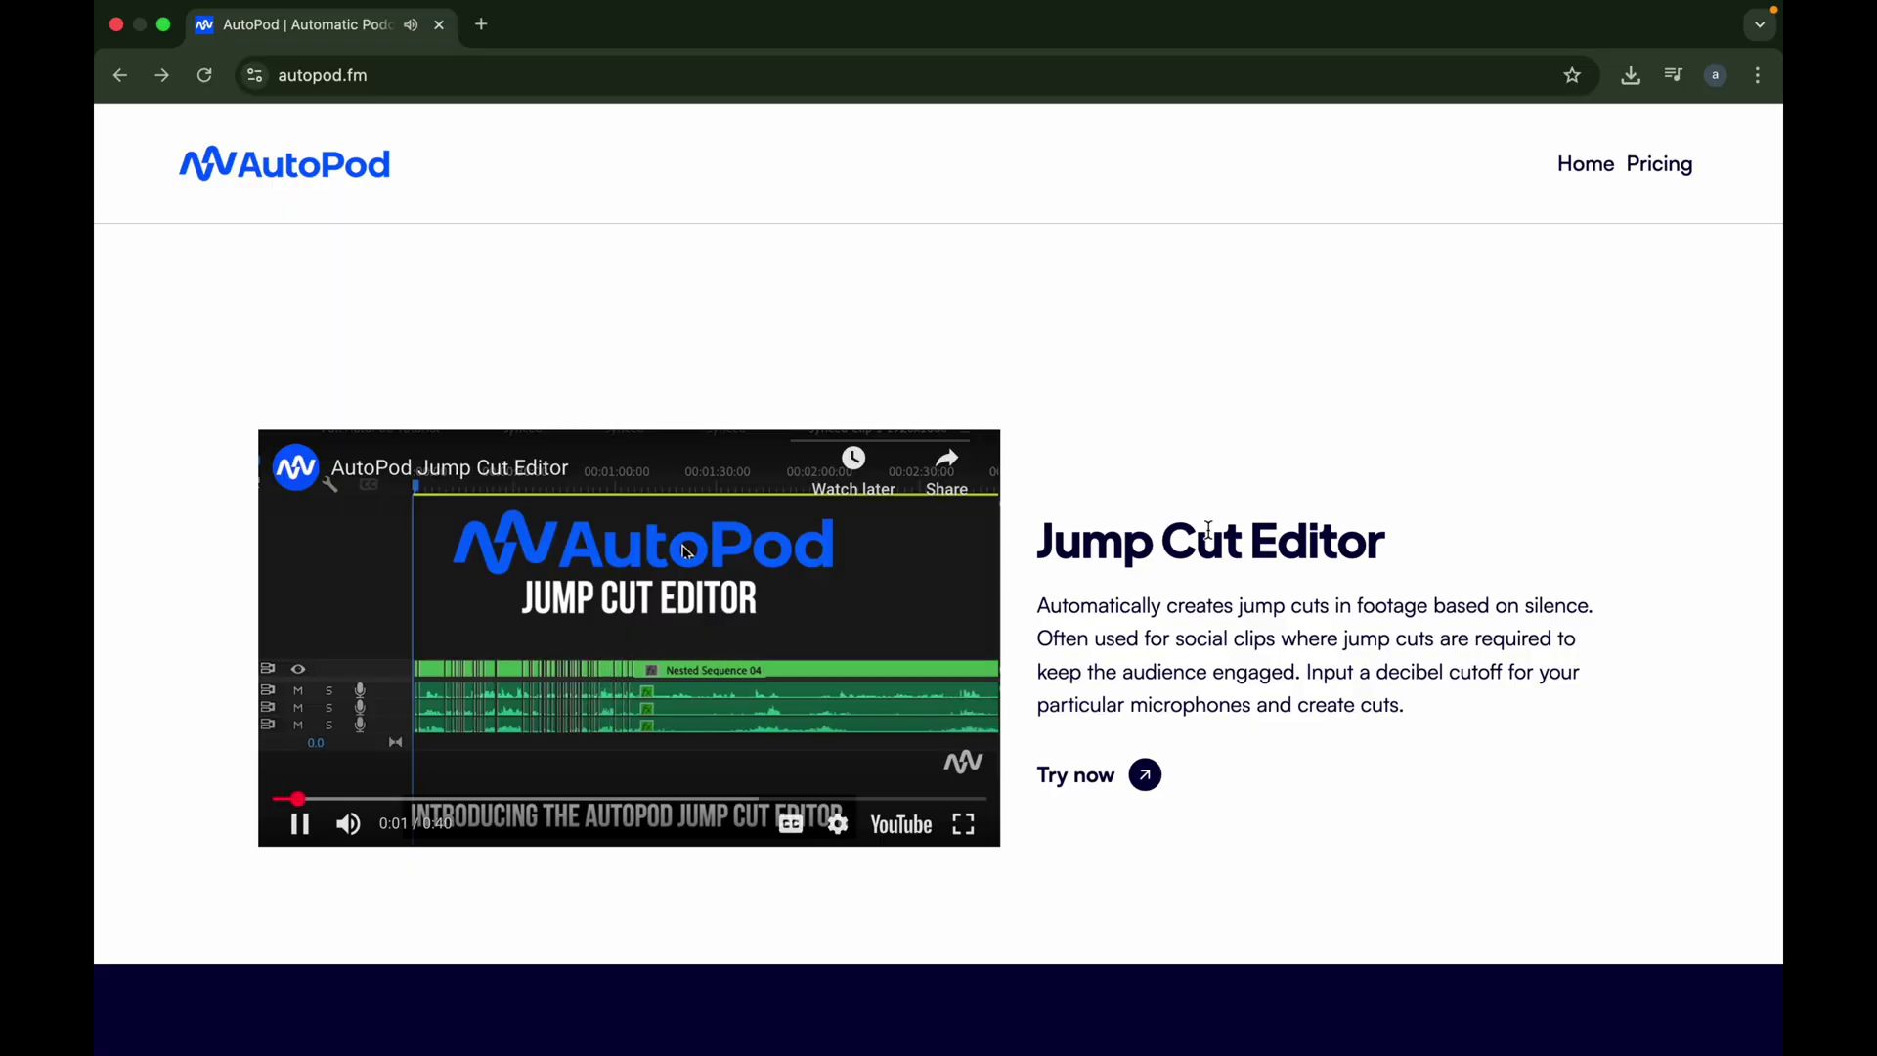